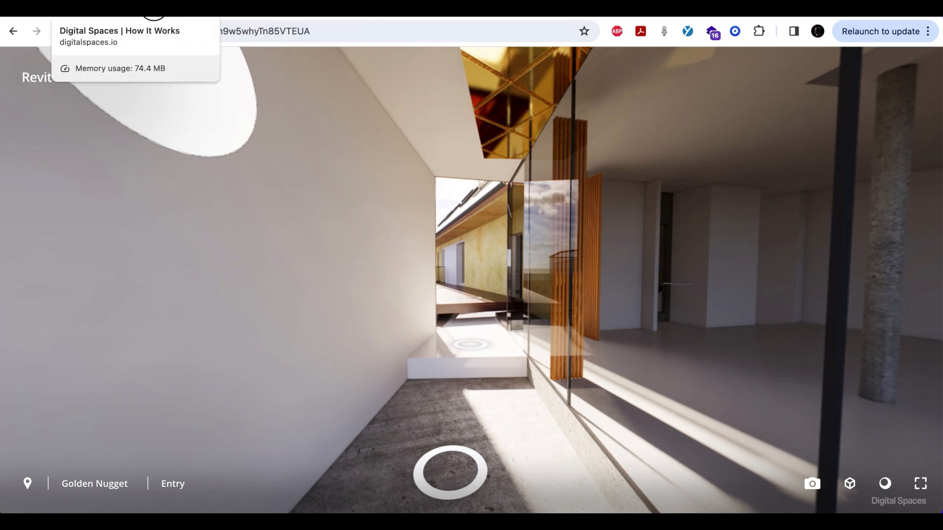
- Return to the Revit Demo space and walk from the Entry along the walkway into the Front Room
click(153, 17)
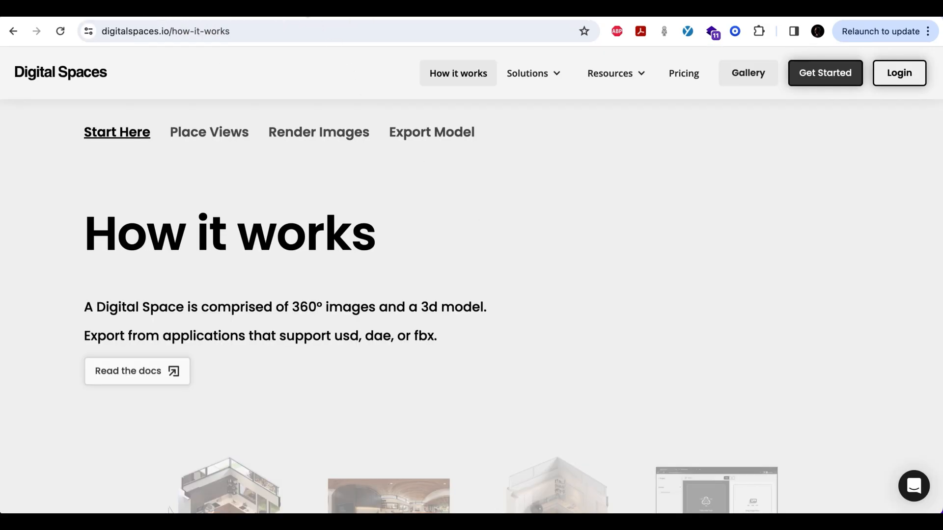
click(310, 17)
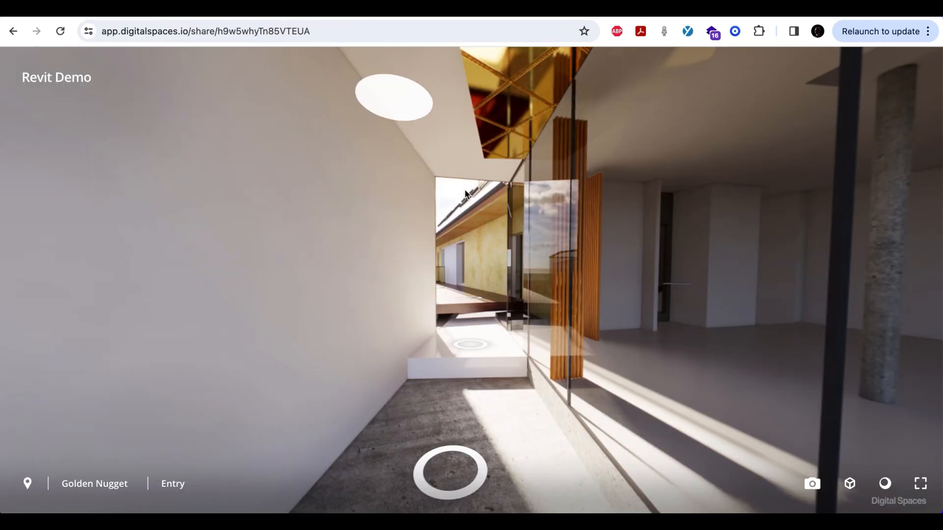
click(501, 379)
click(520, 366)
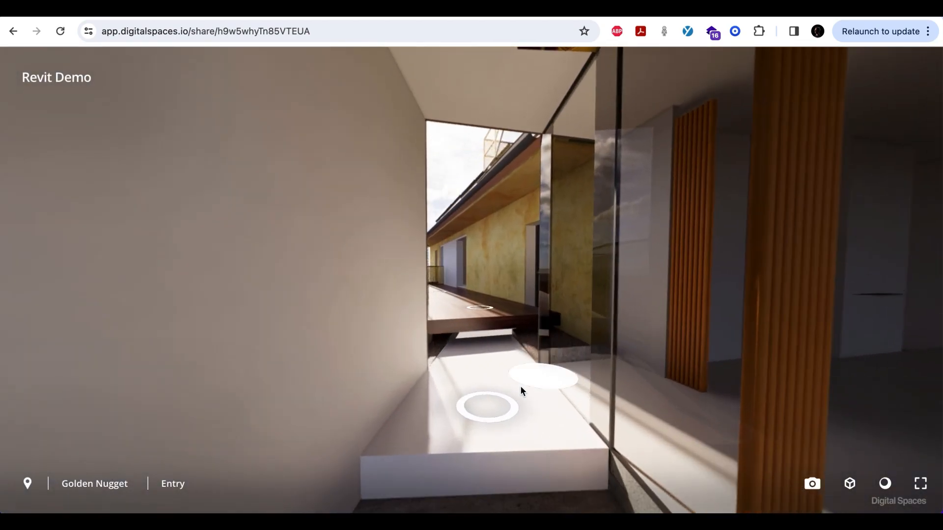
click(528, 271)
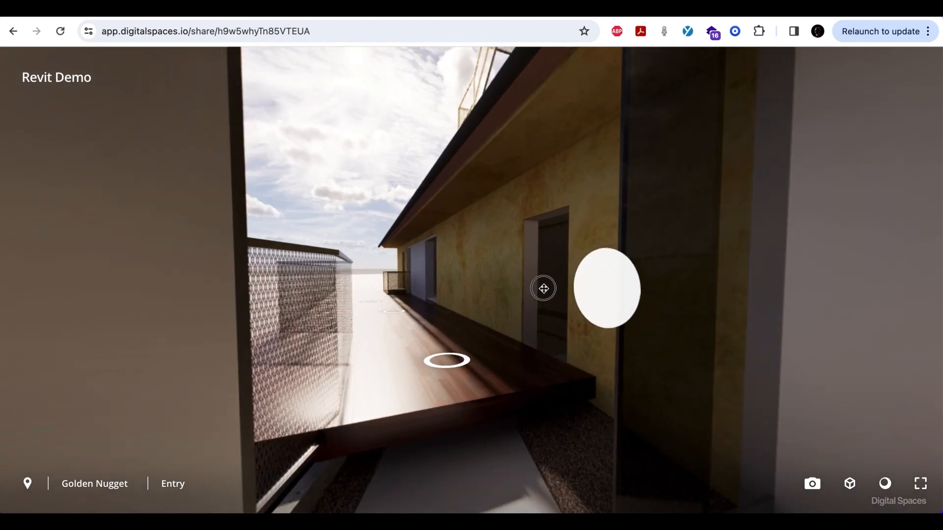
click(544, 289)
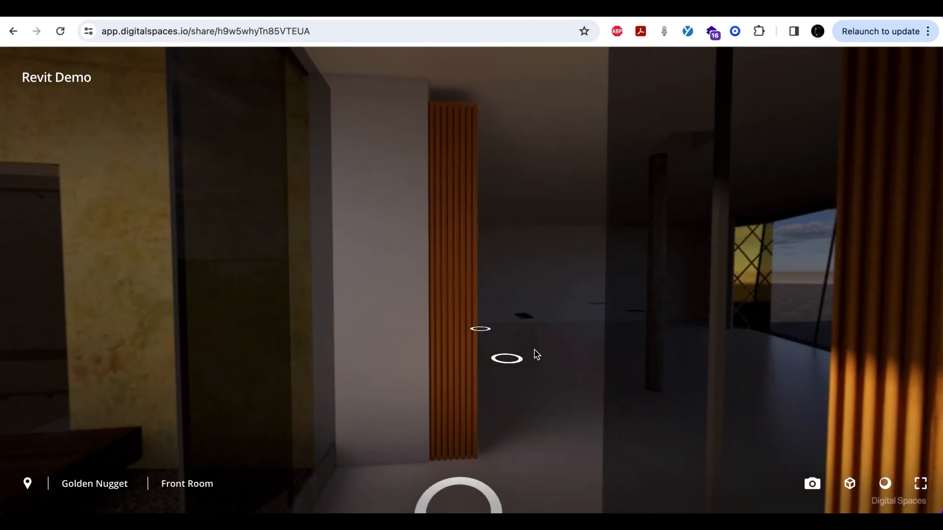
- Look around the Front Room, from the lettered window wall to the column and the stairwell door
click(447, 321)
drag(602, 313, 364, 326)
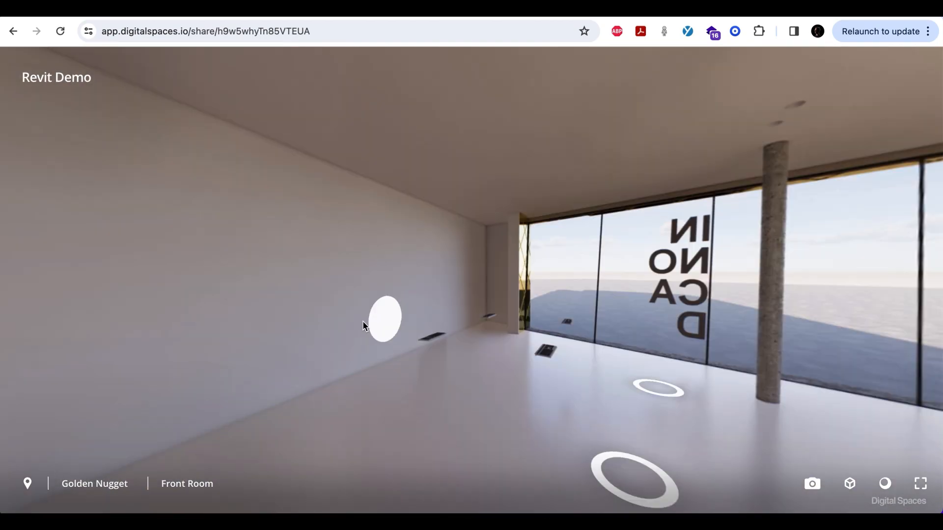
click(320, 294)
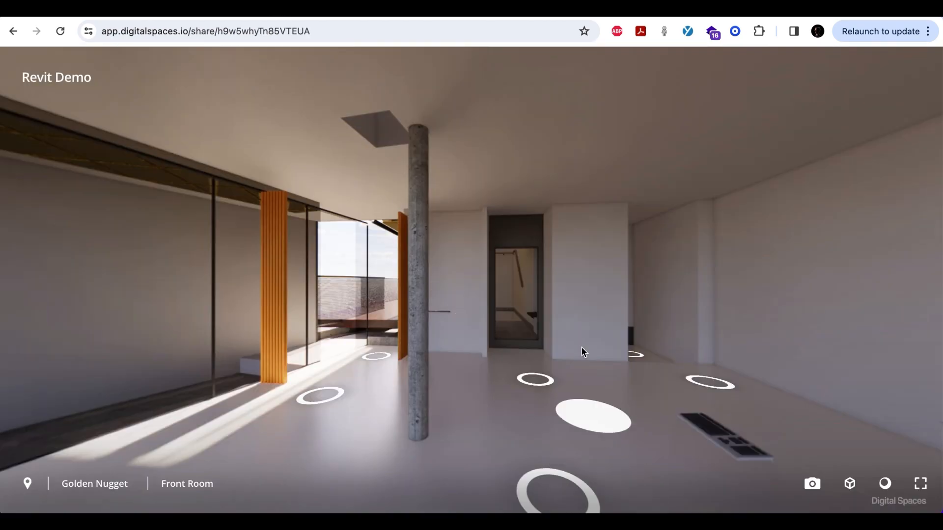
drag(273, 301, 241, 357)
drag(597, 337, 635, 284)
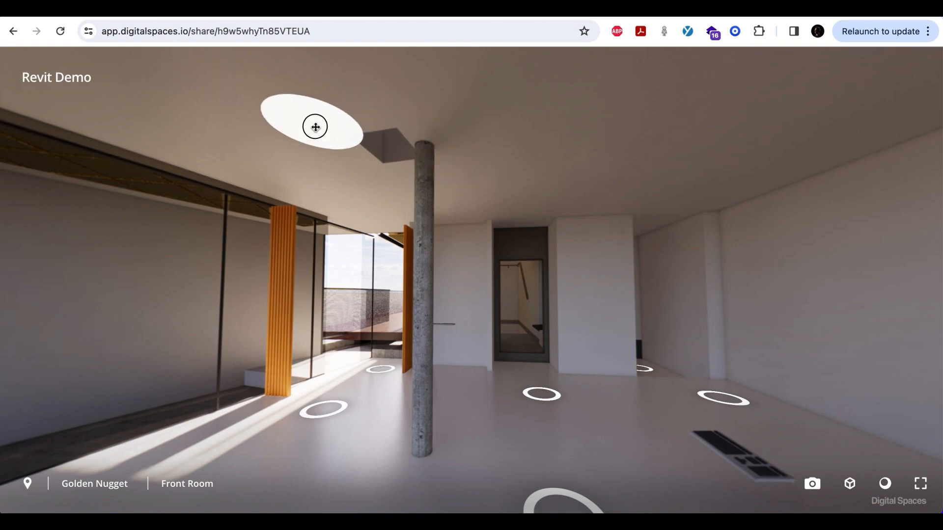
drag(316, 126, 405, 131)
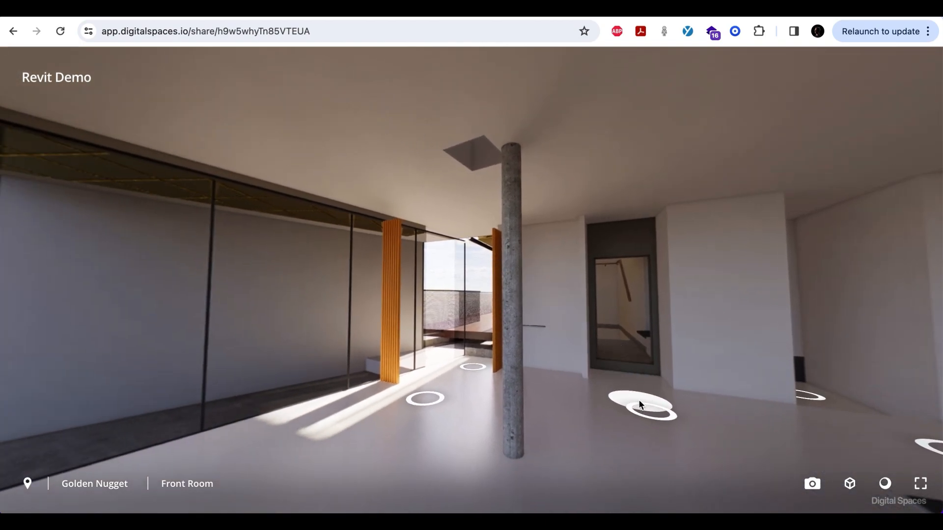
- Move to the viewpoint by the stairwell door, then view the Front Room's viewpoints from farther back
click(639, 404)
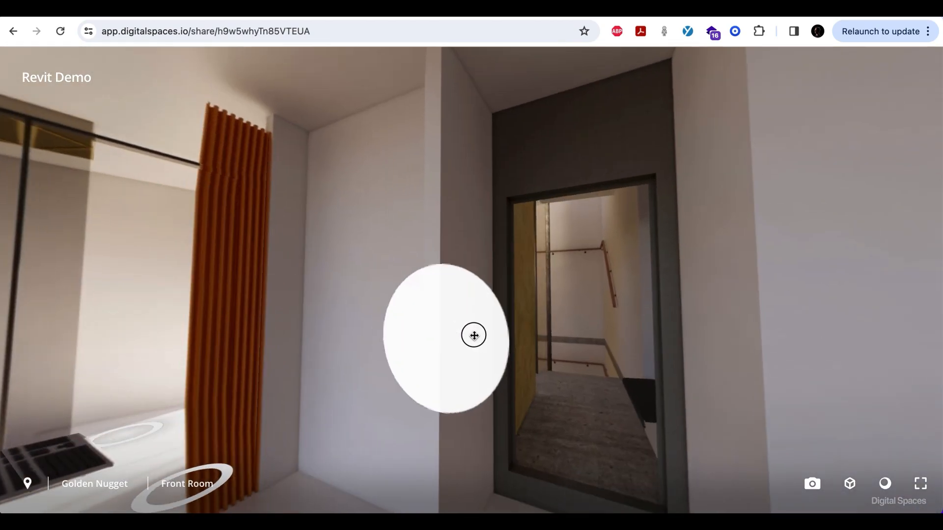
drag(474, 335, 614, 326)
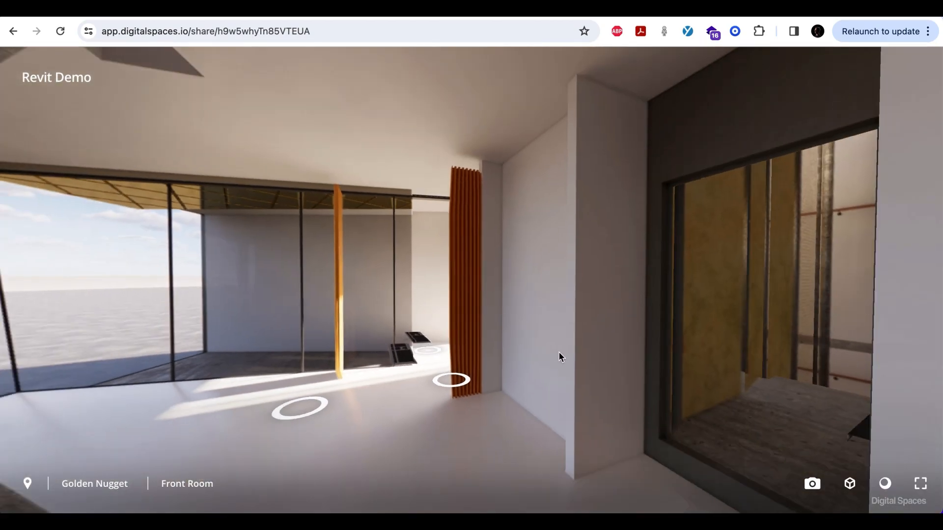
click(560, 357)
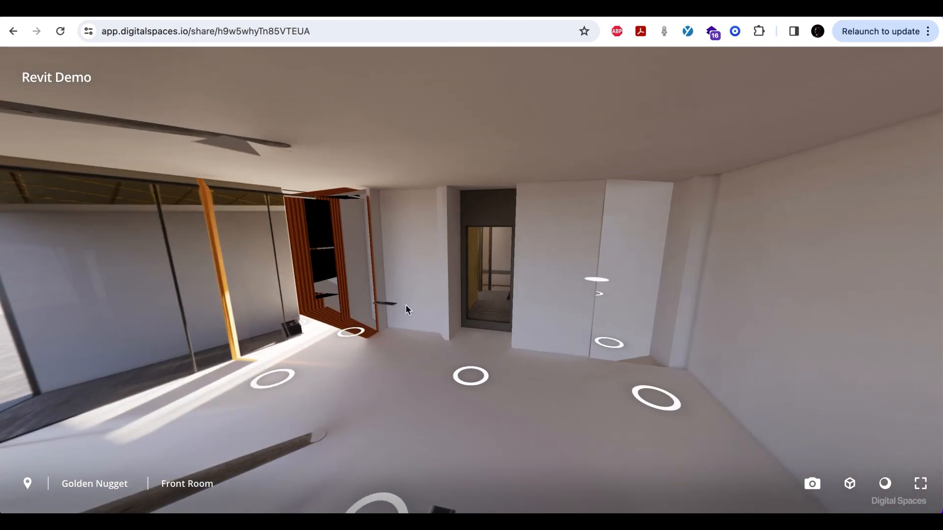
drag(406, 310, 590, 305)
drag(412, 328, 328, 333)
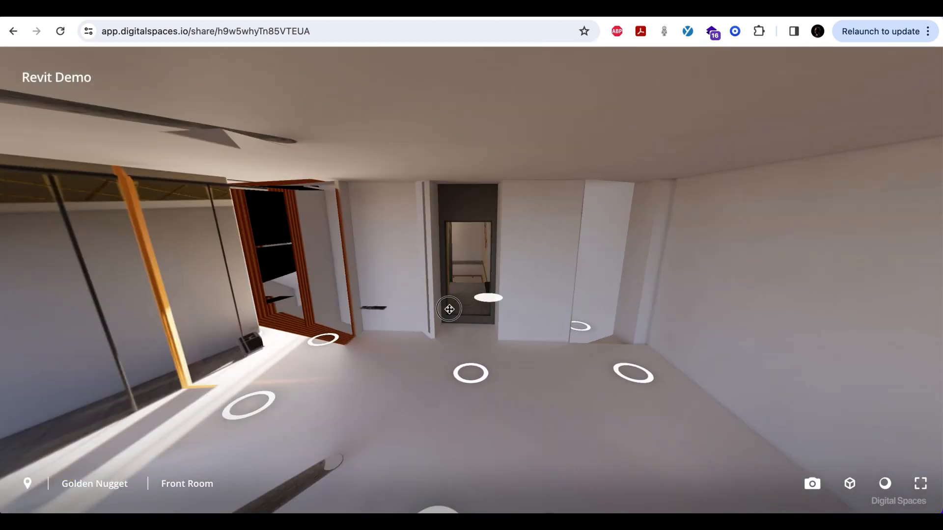
drag(449, 309, 423, 308)
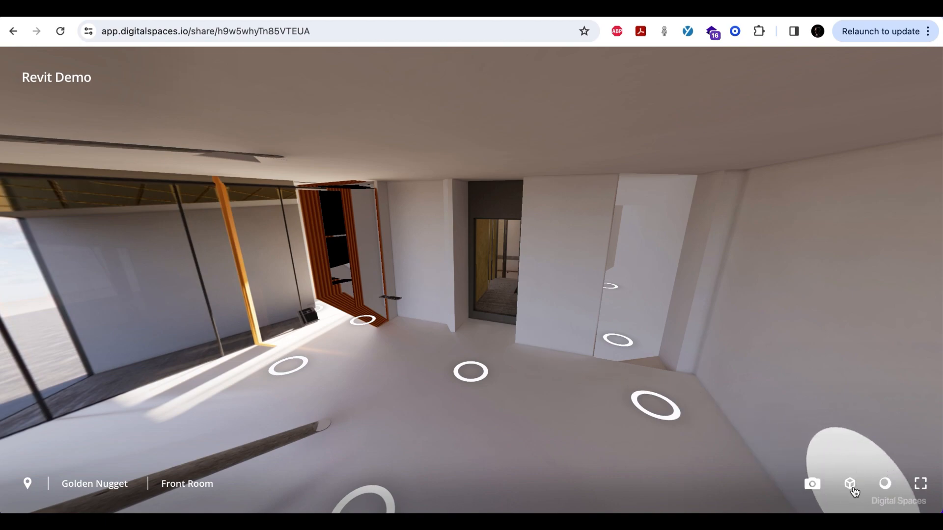
- Switch to the How it works page and examine the four creation steps and supported export formats, including .fbx
click(865, 469)
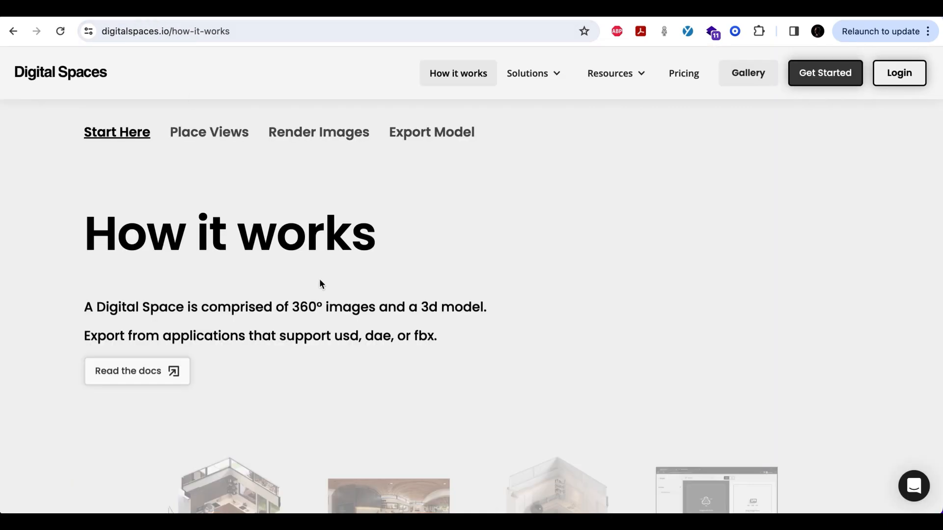
scroll(488, 302, down, 3)
scroll(118, 350, down, 2)
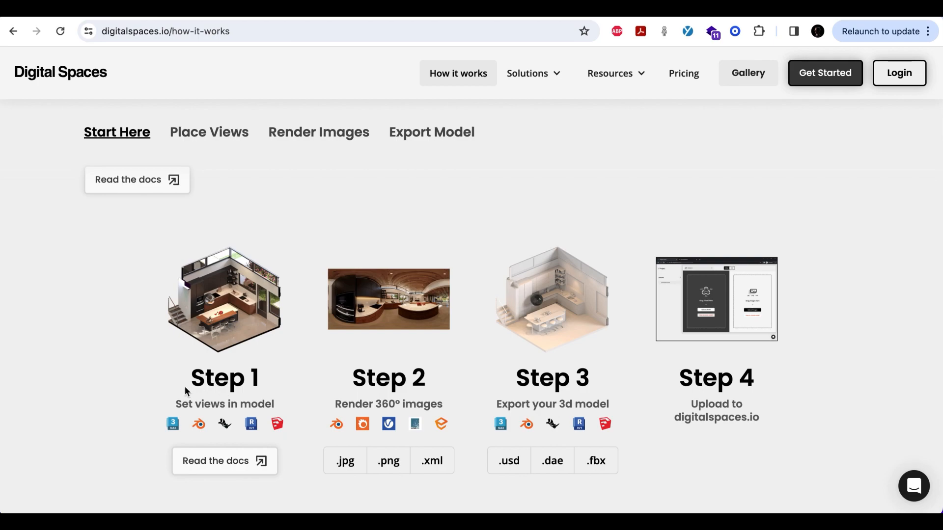
drag(189, 384, 269, 380)
click(269, 380)
drag(579, 463, 599, 457)
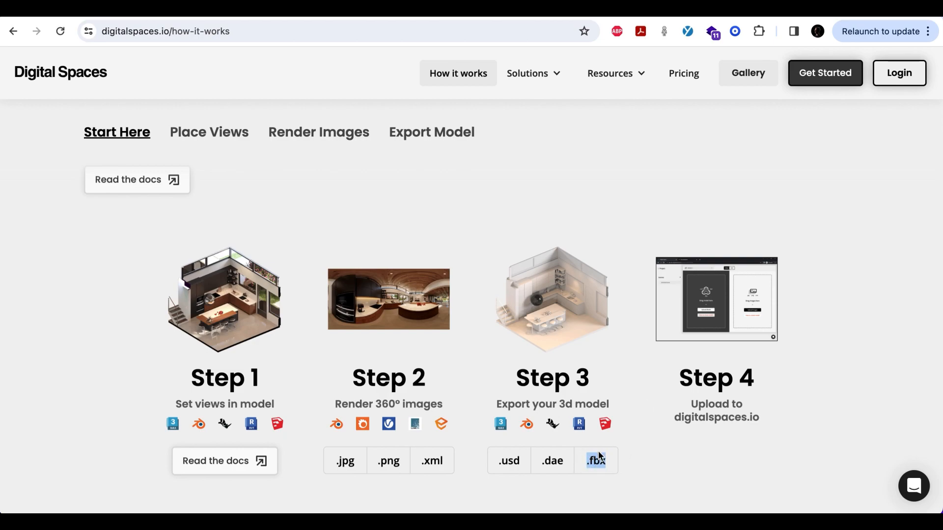
click(639, 436)
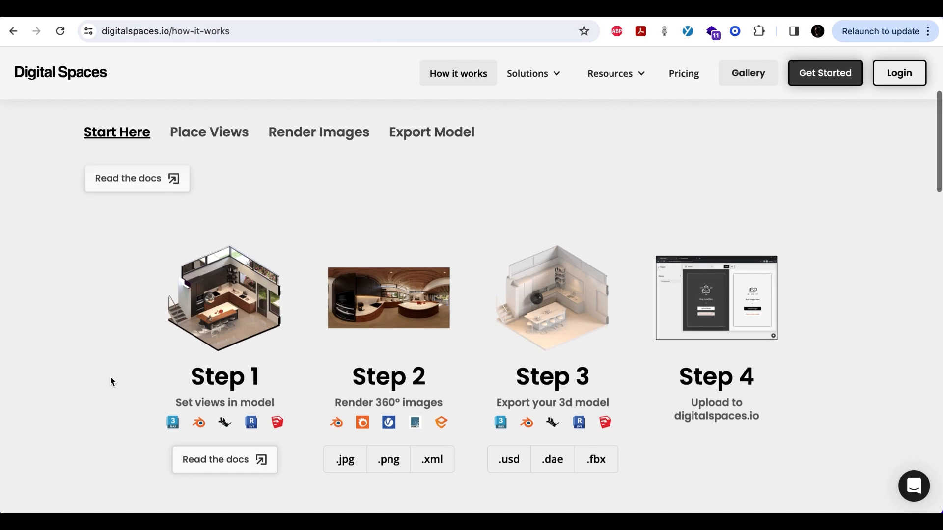
- Examine the Behind the scenes section on how 360° images are projected onto the 3D model
scroll(110, 378, down, 5)
scroll(52, 357, down, 2)
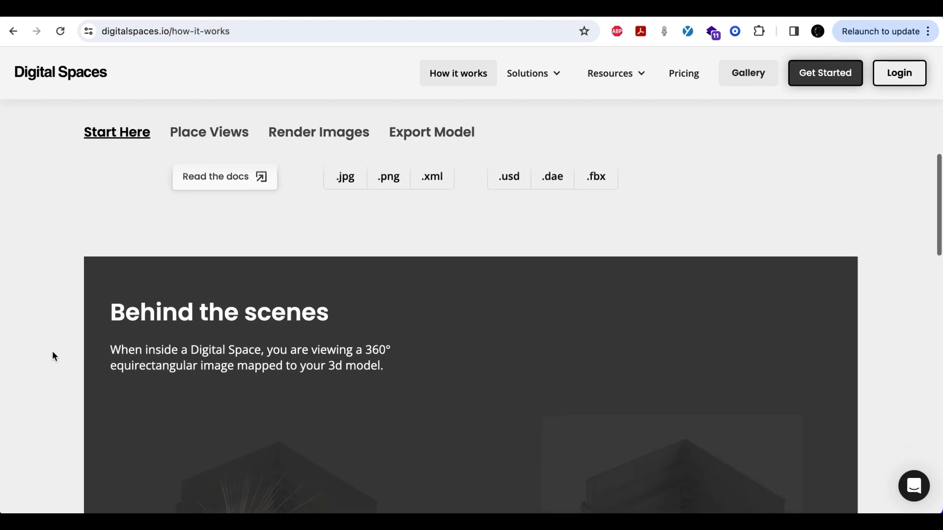
scroll(53, 353, down, 1)
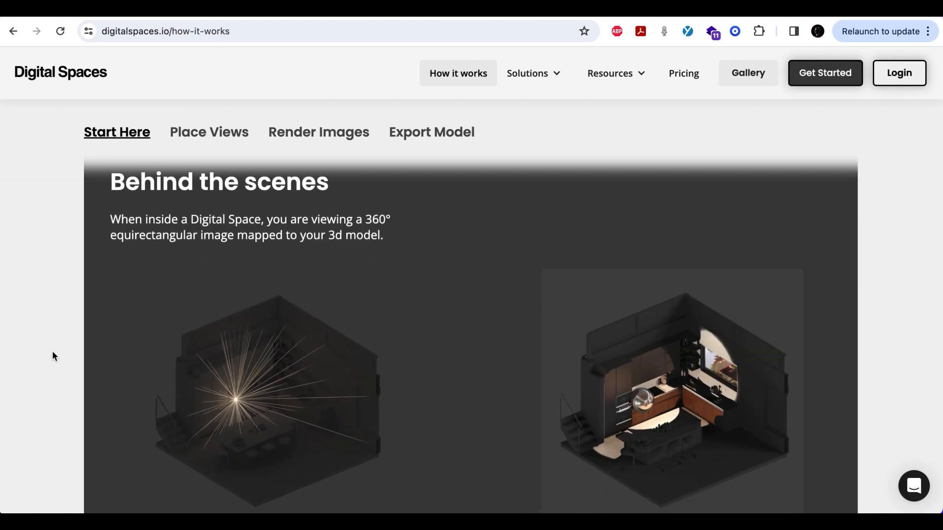
scroll(52, 352, up, 1)
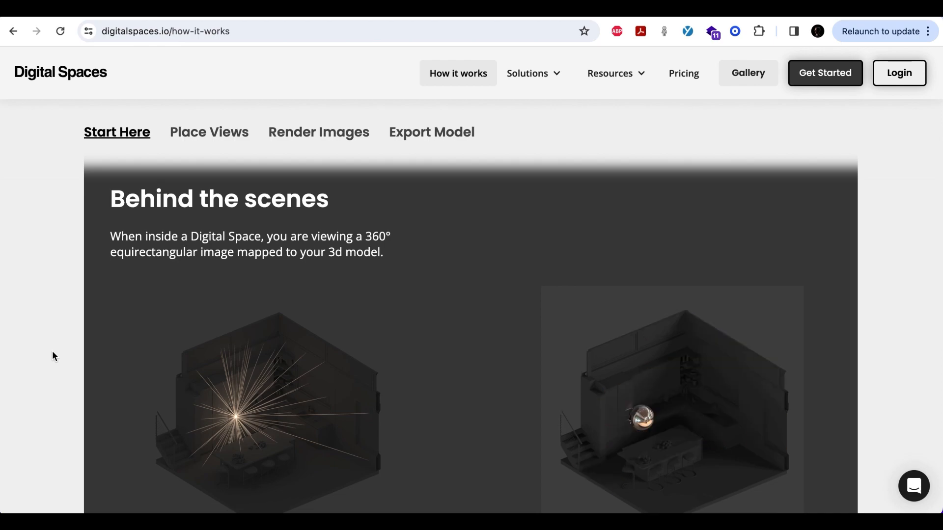
scroll(53, 353, down, 3)
scroll(52, 353, down, 5)
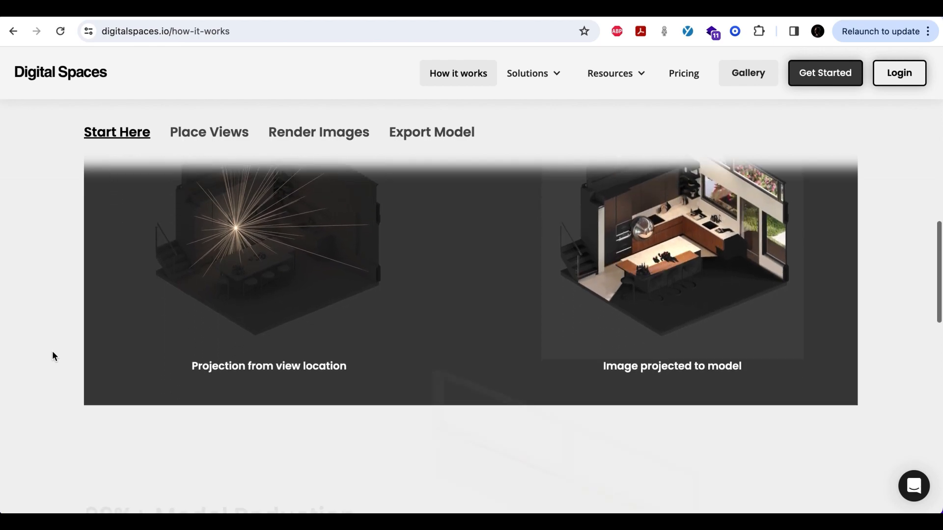
- Compare the original and optimized meshes in the Model Reduction section, then return to the start of the page
scroll(52, 350, down, 1)
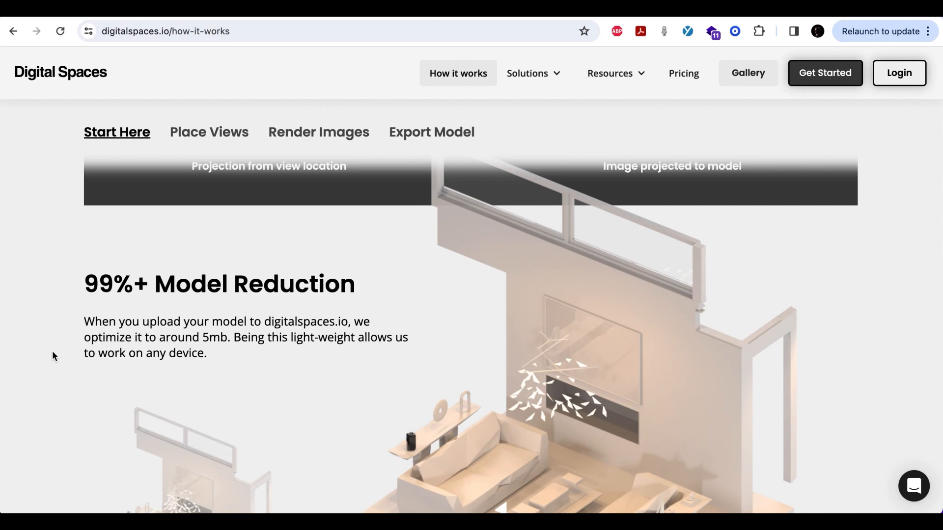
scroll(52, 352, down, 3)
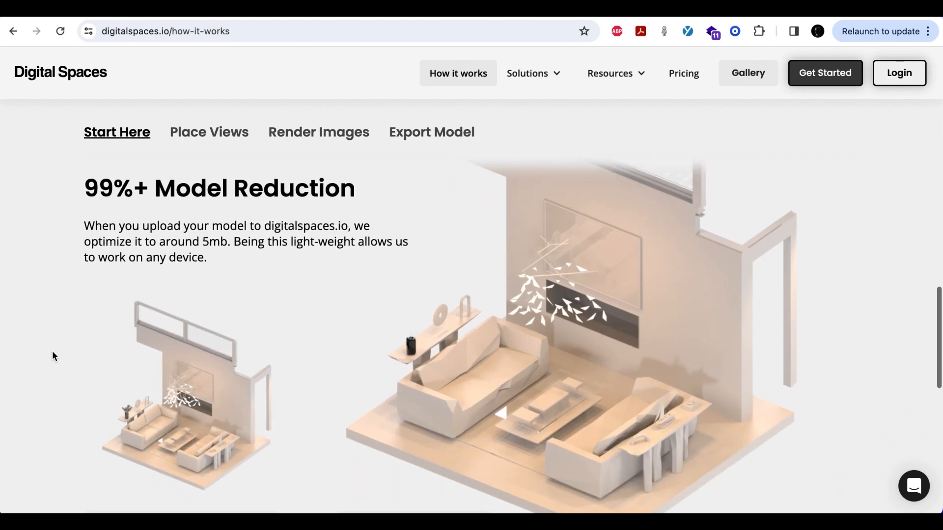
scroll(53, 355, down, 2)
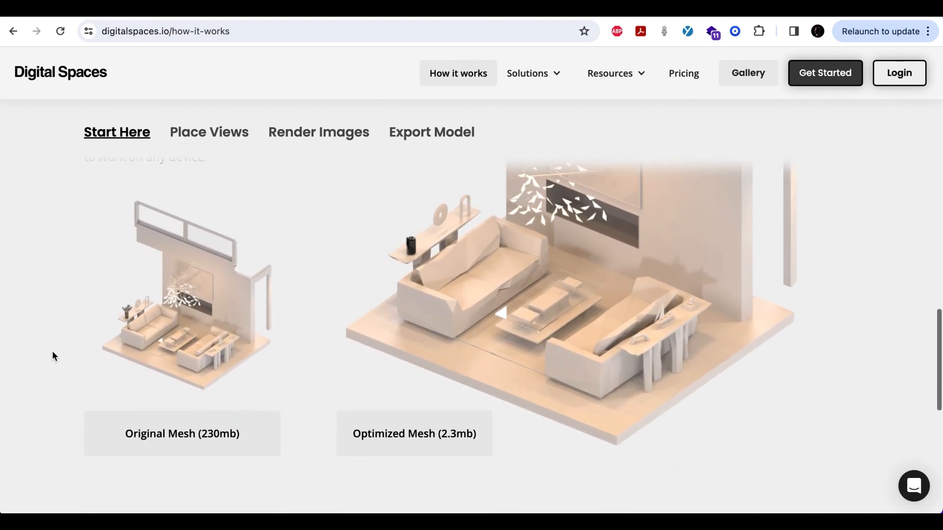
scroll(52, 354, down, 1)
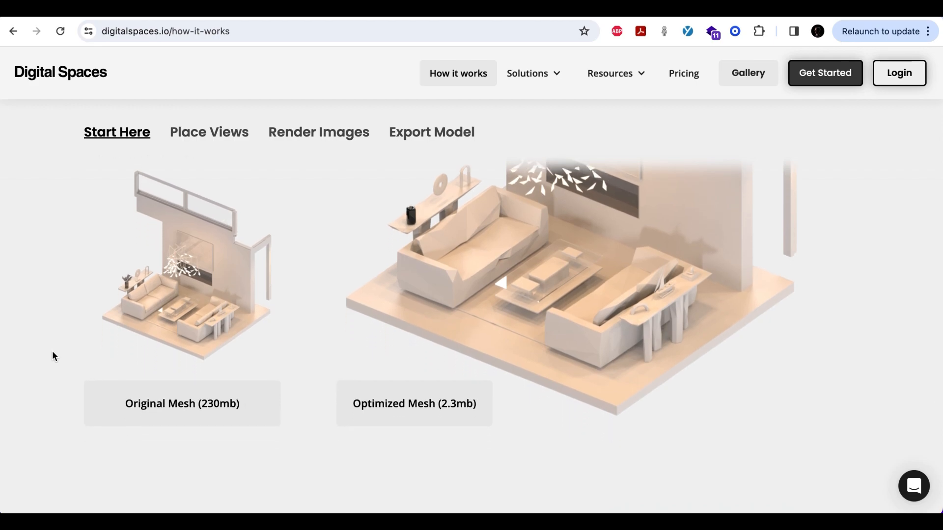
scroll(818, 248, up, 7)
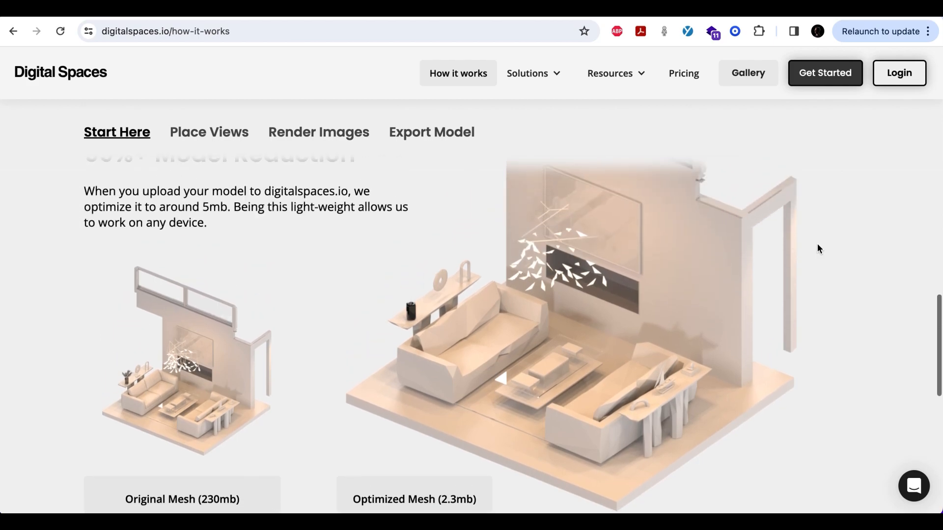
scroll(897, 264, up, 12)
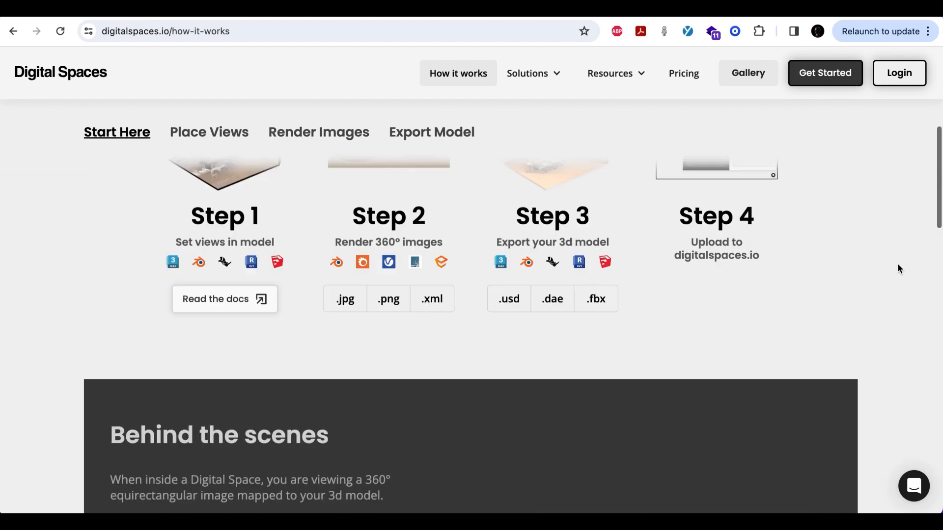
scroll(496, 210, up, 4)
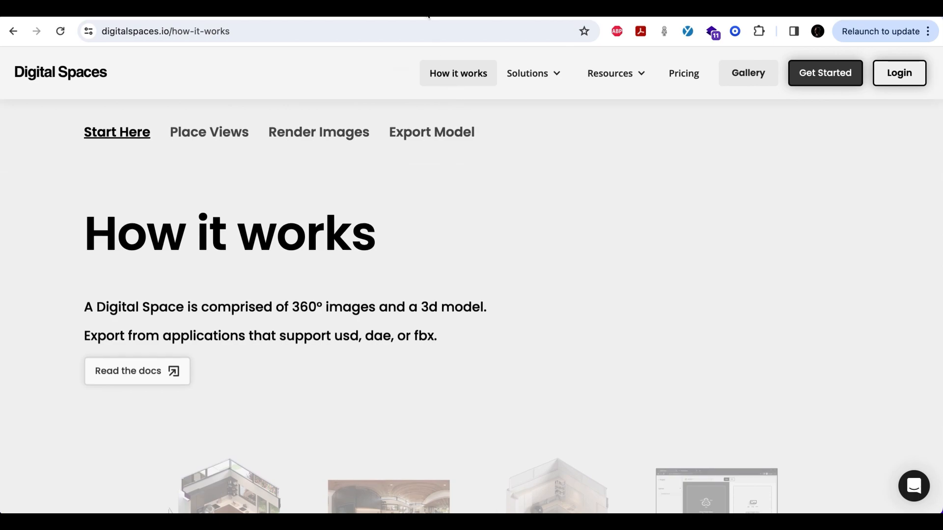
- Switch to the Help Center, open the Knowledge Base collection and look through its article lists
click(429, 17)
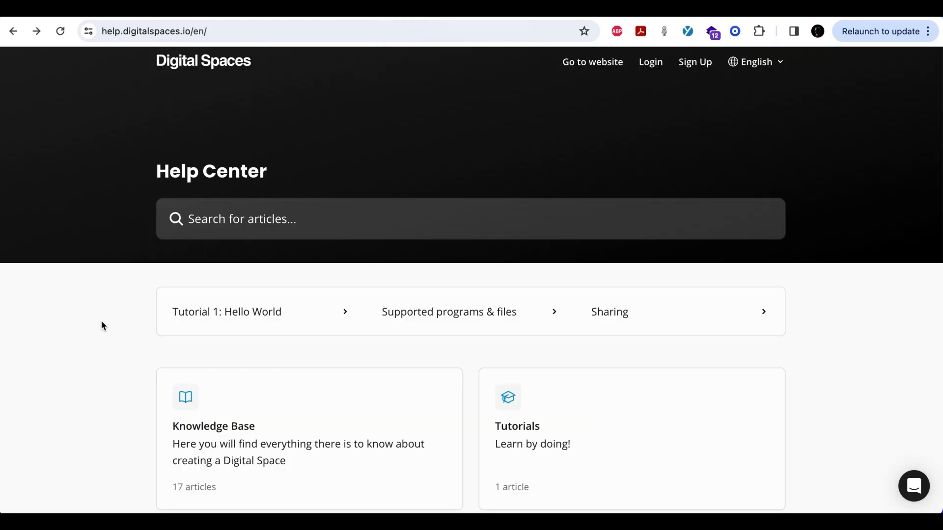
scroll(101, 325, up, 1)
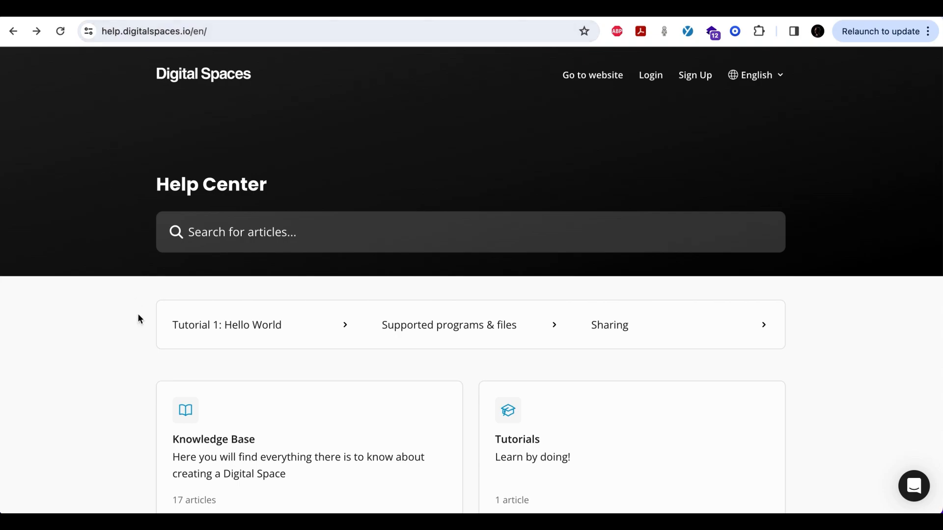
scroll(140, 320, down, 4)
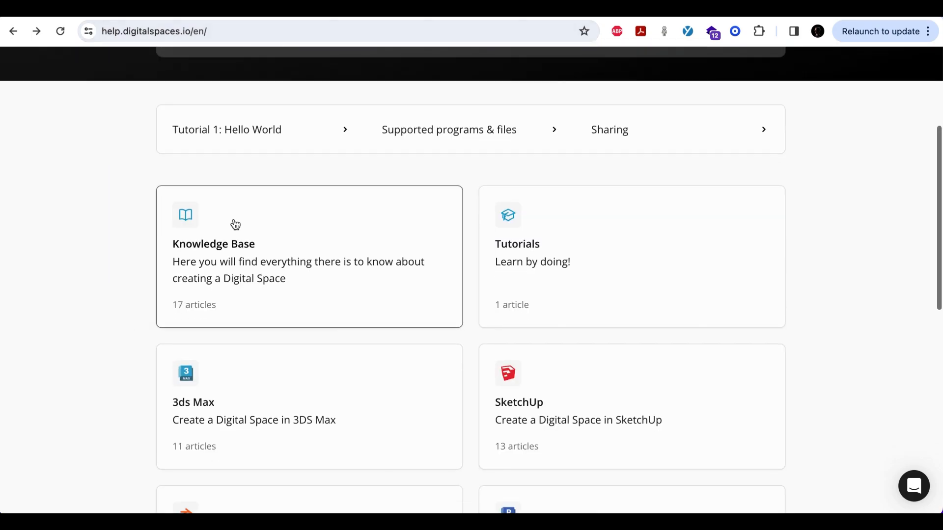
click(245, 230)
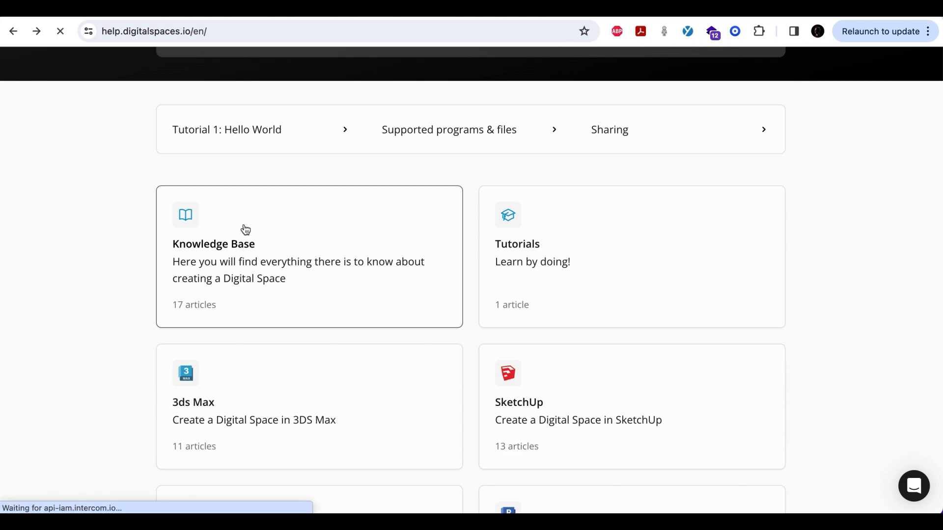
scroll(96, 334, down, 3)
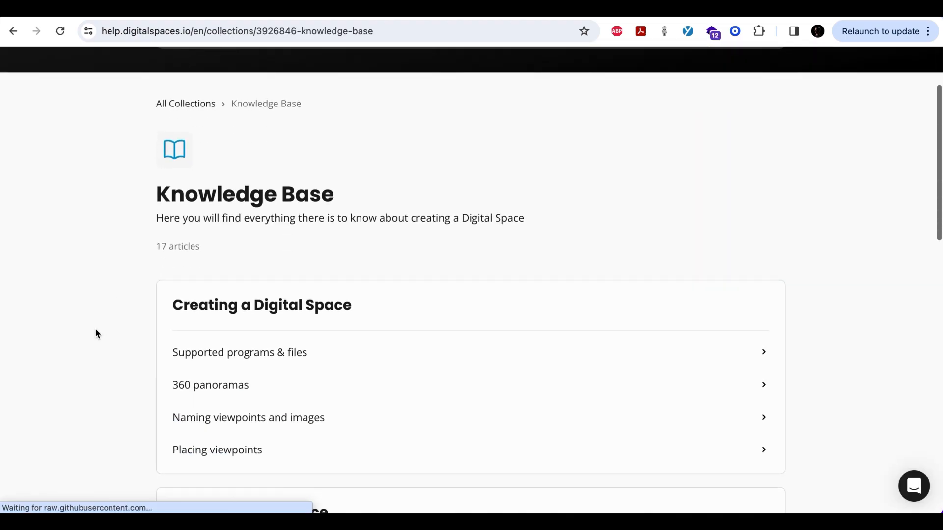
scroll(105, 334, down, 10)
scroll(108, 334, up, 5)
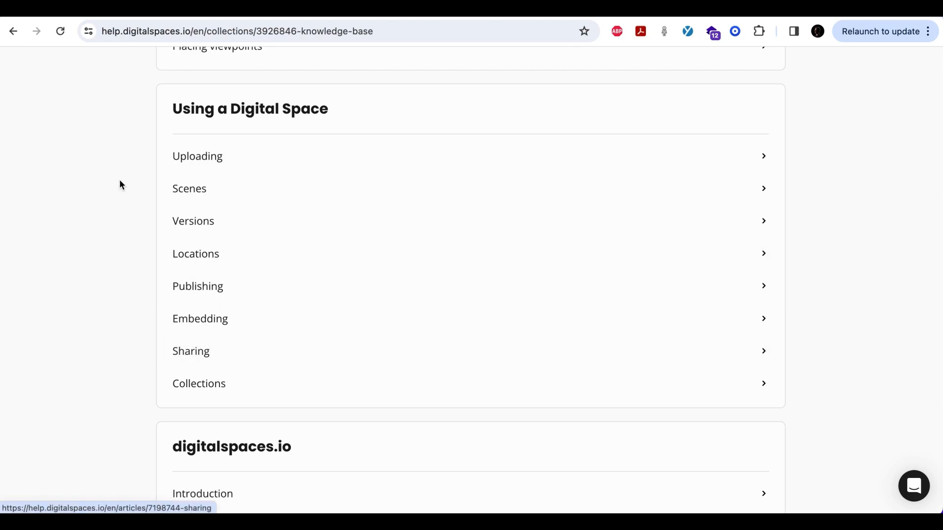
- Return to the Help Center home page, open the Revit collection and look through its Enscape for Revit articles
click(12, 32)
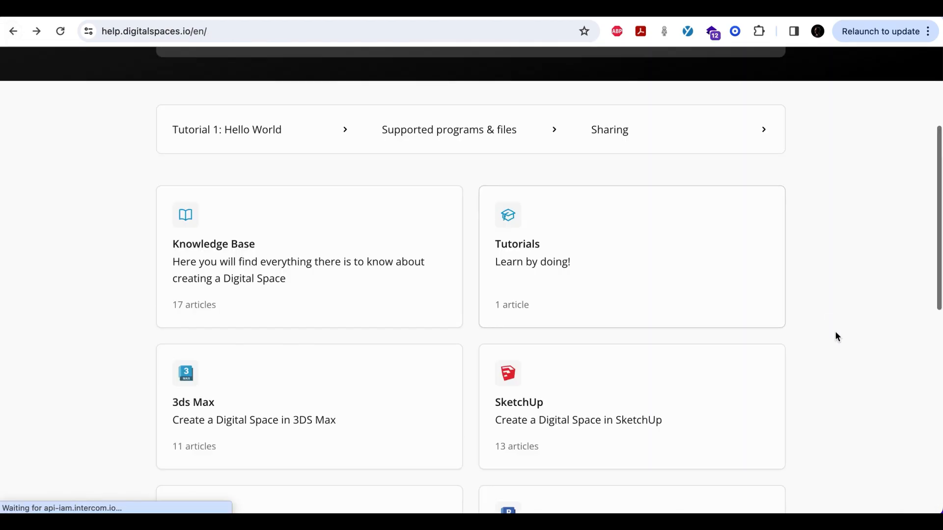
scroll(840, 363, down, 2)
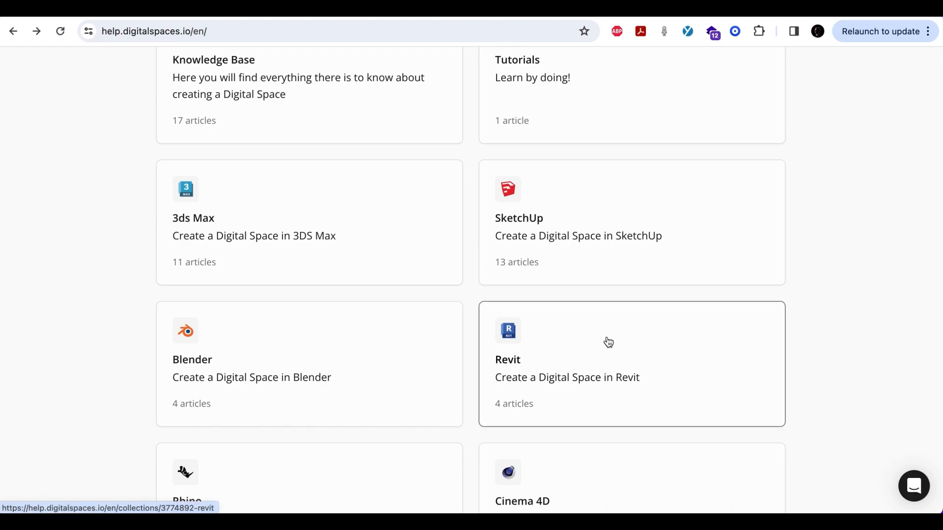
click(555, 349)
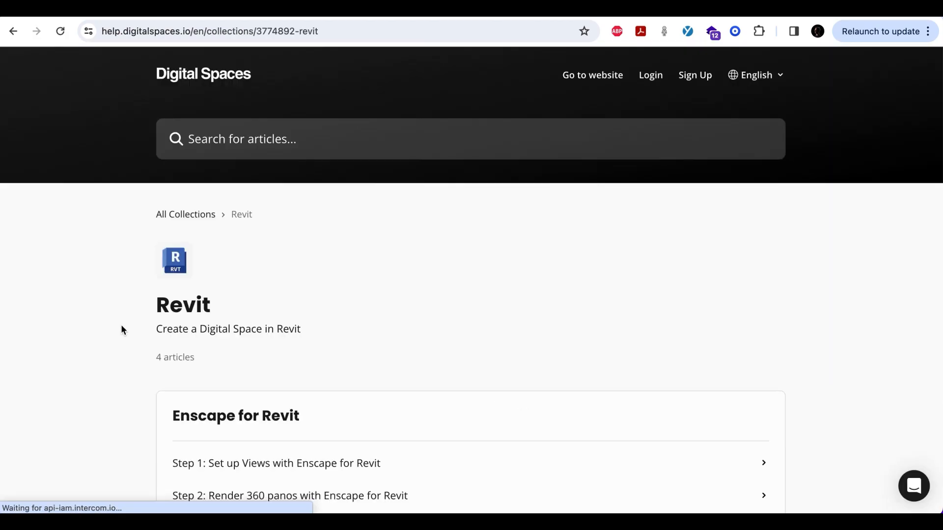
scroll(120, 329, down, 5)
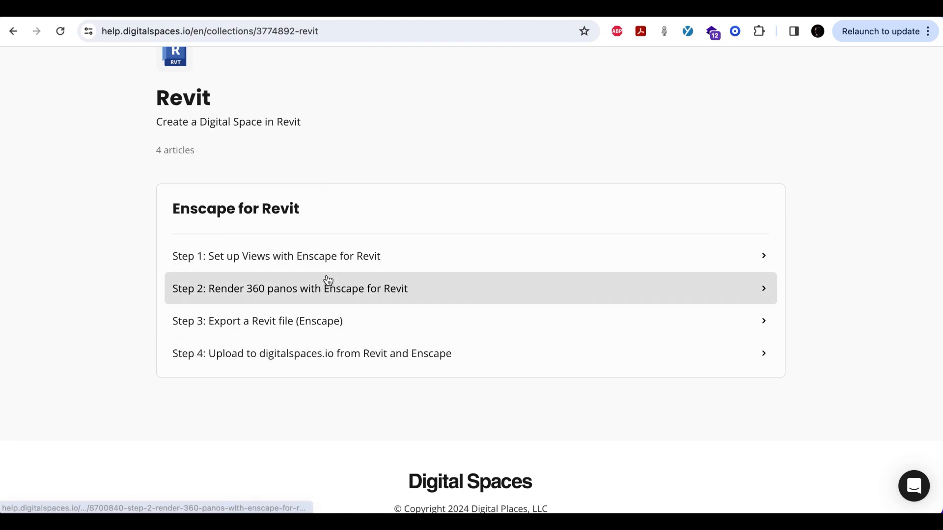
- Examine the Step 1: Set up Views with Enscape for Revit article, then return to the Revit collection
click(539, 256)
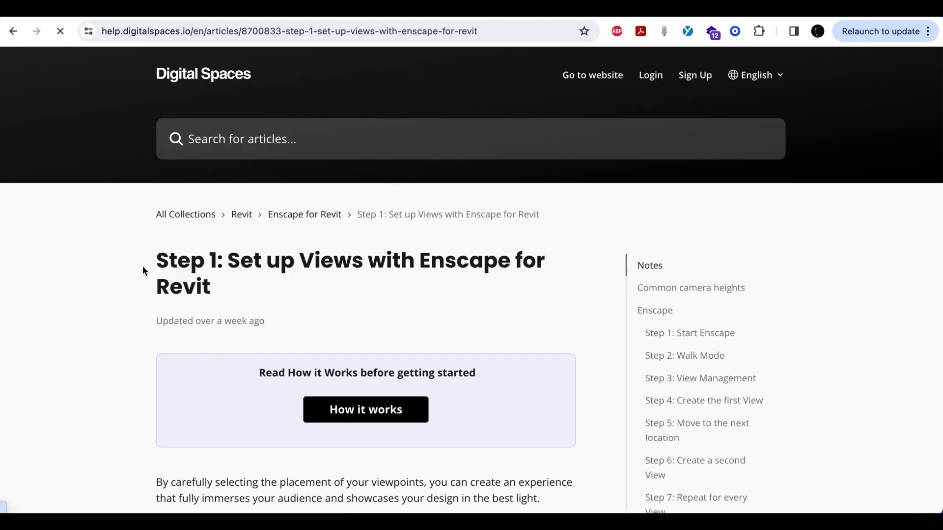
scroll(129, 316, down, 3)
scroll(117, 283, down, 9)
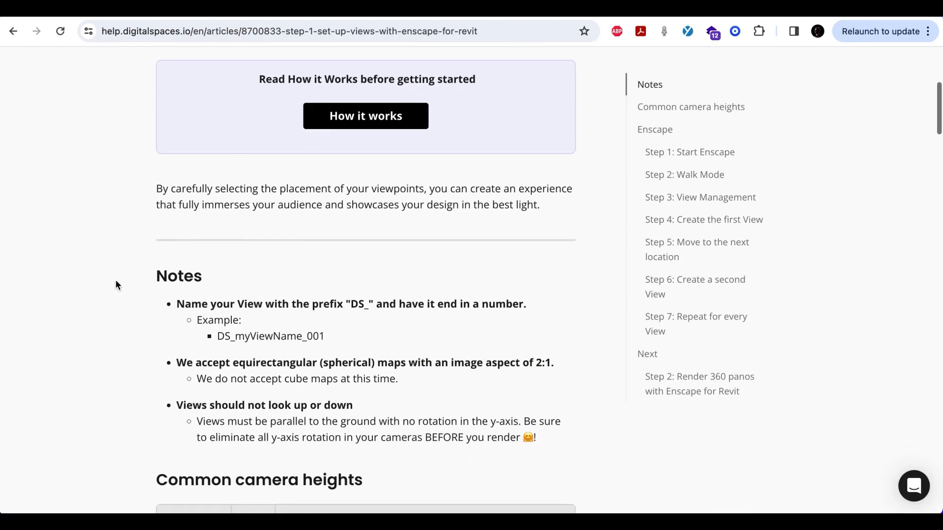
scroll(116, 284, down, 13)
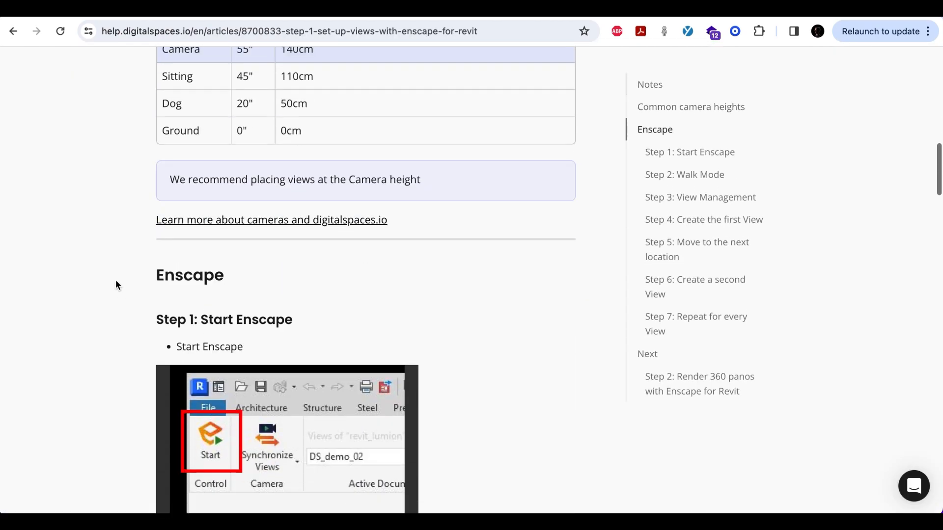
scroll(116, 284, down, 7)
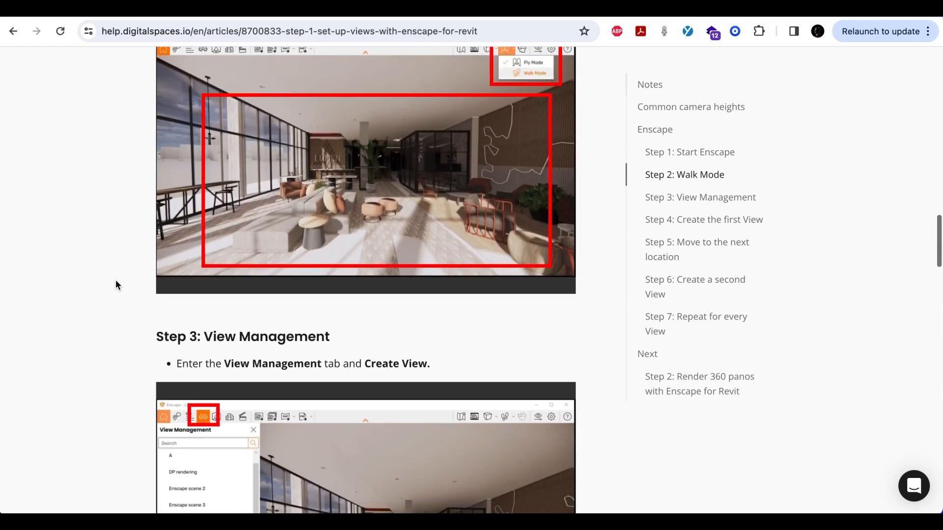
scroll(116, 284, up, 20)
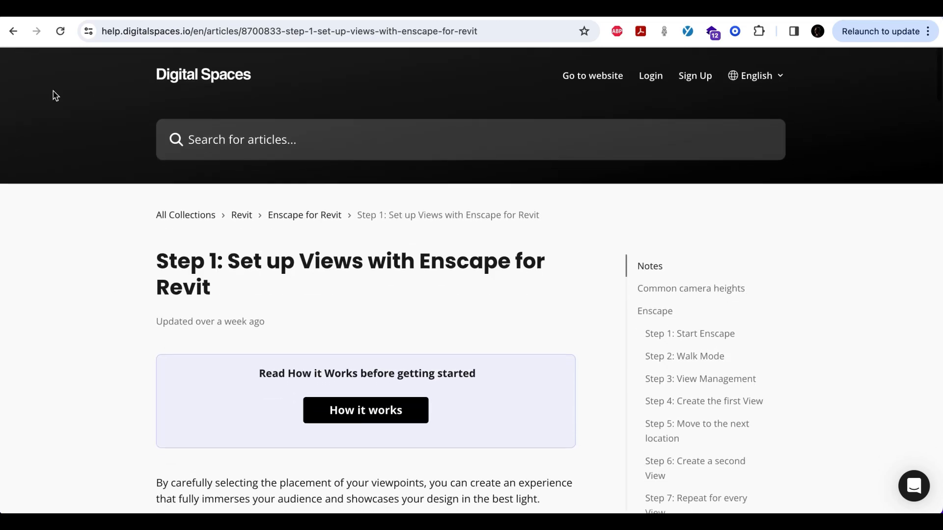
click(13, 31)
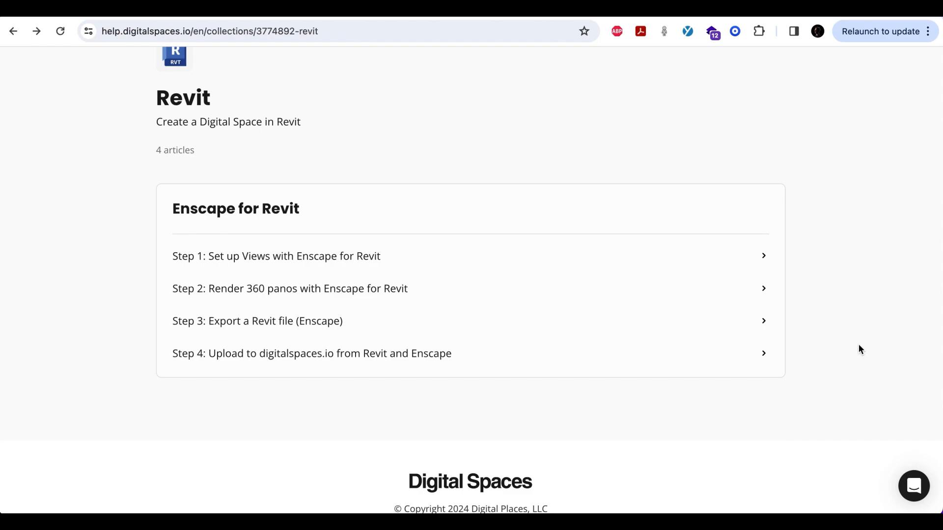
scroll(819, 241, up, 5)
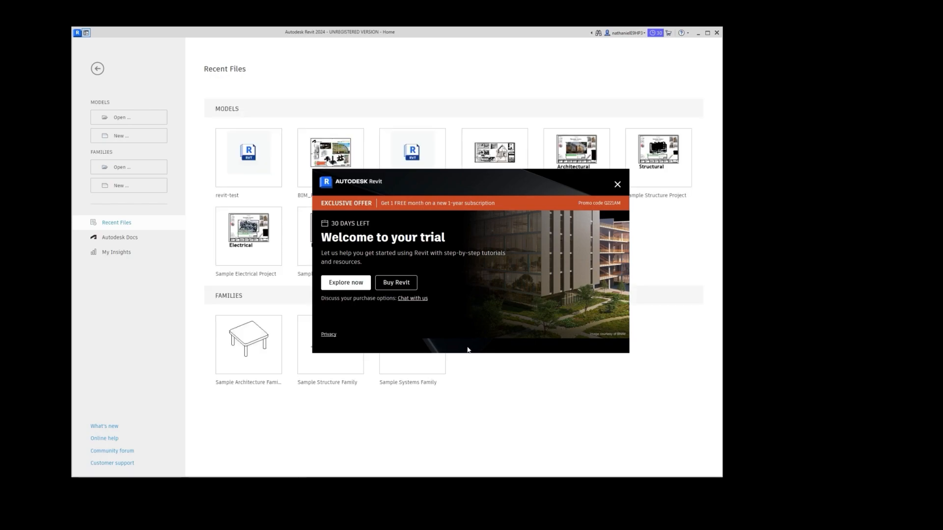
- Switch to Revit, dismiss the trial welcome, open the BIM_Projekt_Golden_Nugget-Architektur_und_Ingenieurbau project and bring up its default 3D view
click(618, 185)
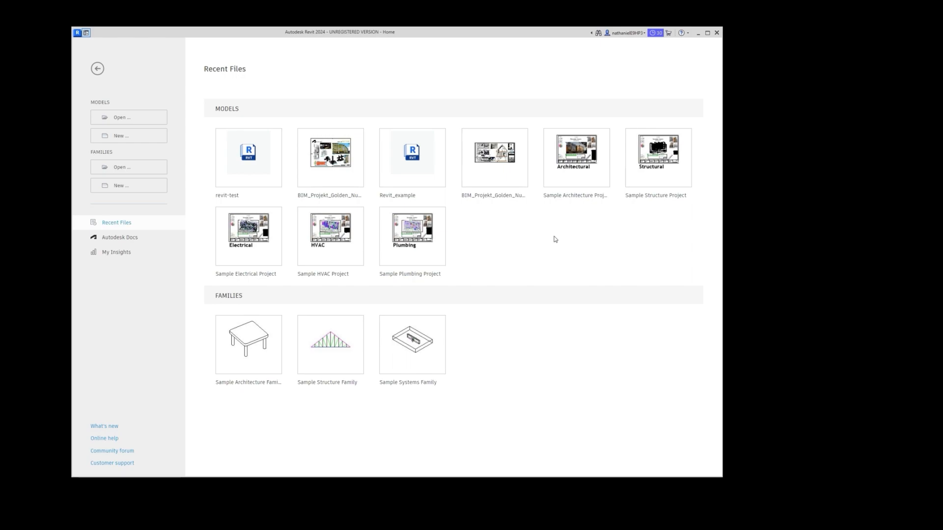
click(333, 170)
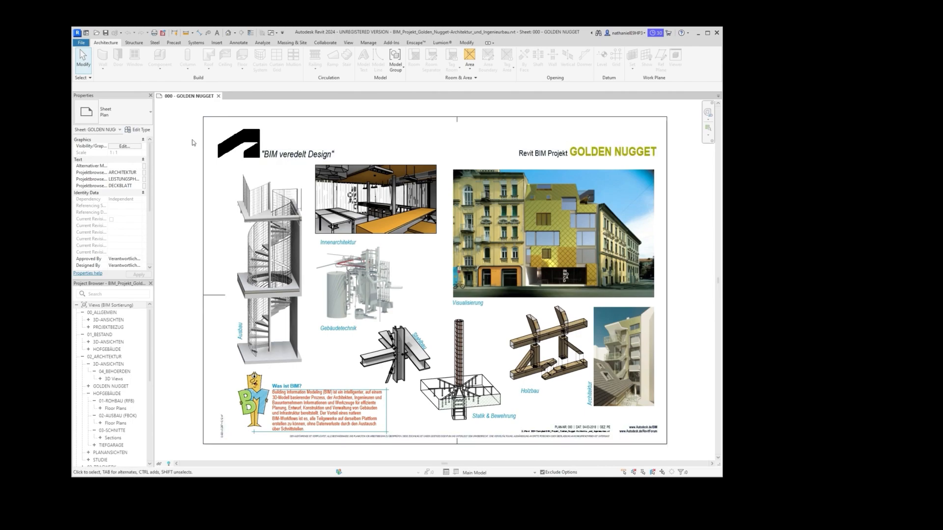
click(229, 33)
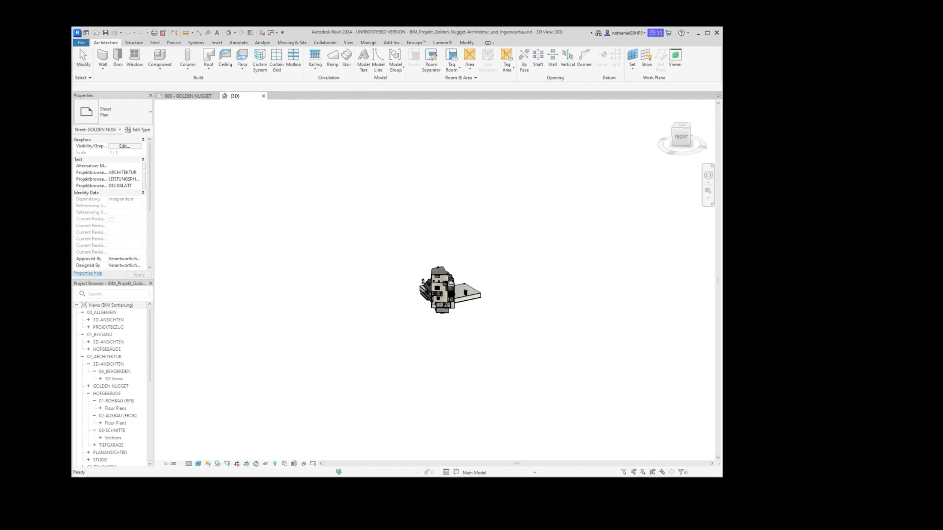
- Inspect the building's facade and neighbouring roof in the 3D view, and start Enscape for this model
scroll(452, 285, up, 6)
middle_drag(452, 276, 431, 256)
scroll(431, 255, down, 1)
shift+middle_drag(431, 256, 431, 256)
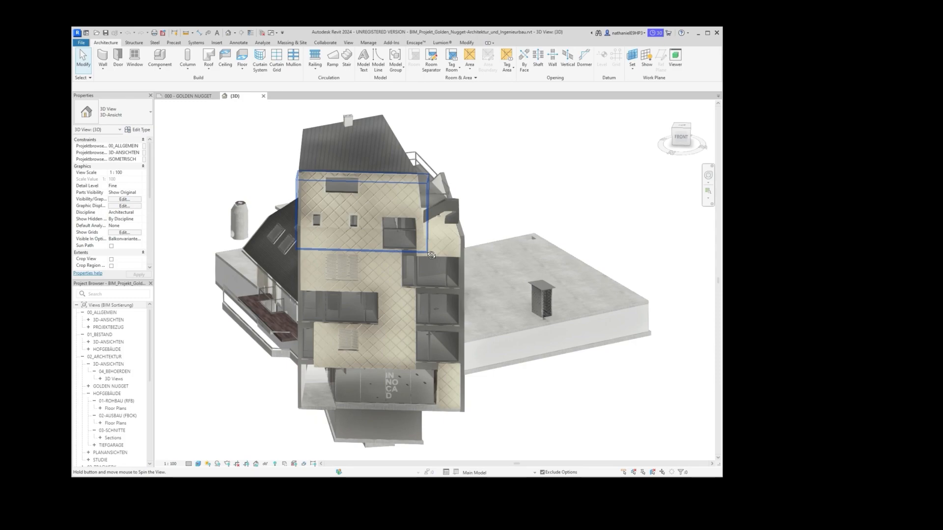
shift+middle_drag(431, 255, 448, 291)
scroll(448, 290, up, 4)
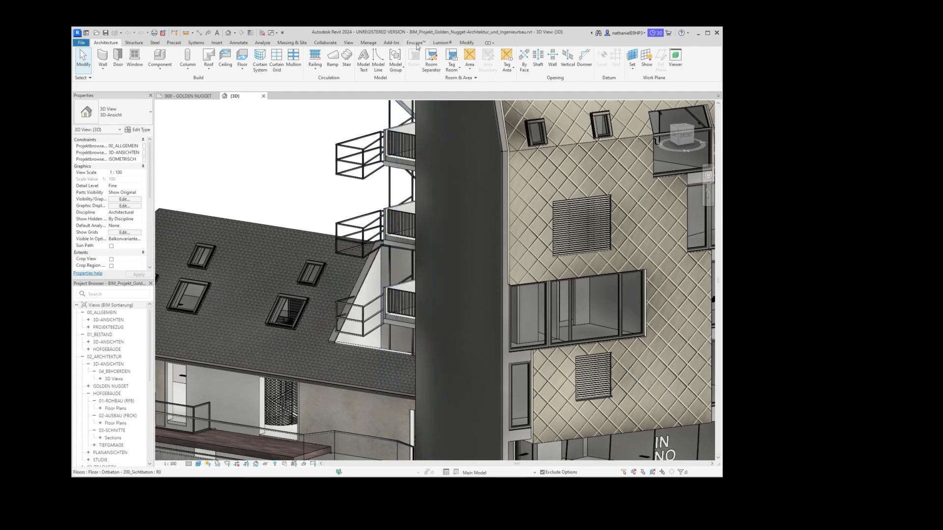
click(416, 43)
click(82, 59)
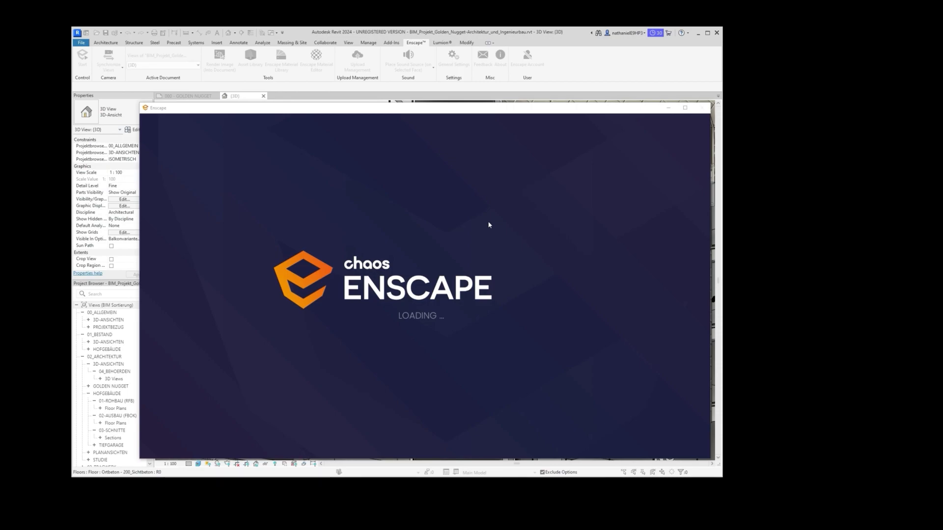
mouse_move(490, 38)
click(374, 463)
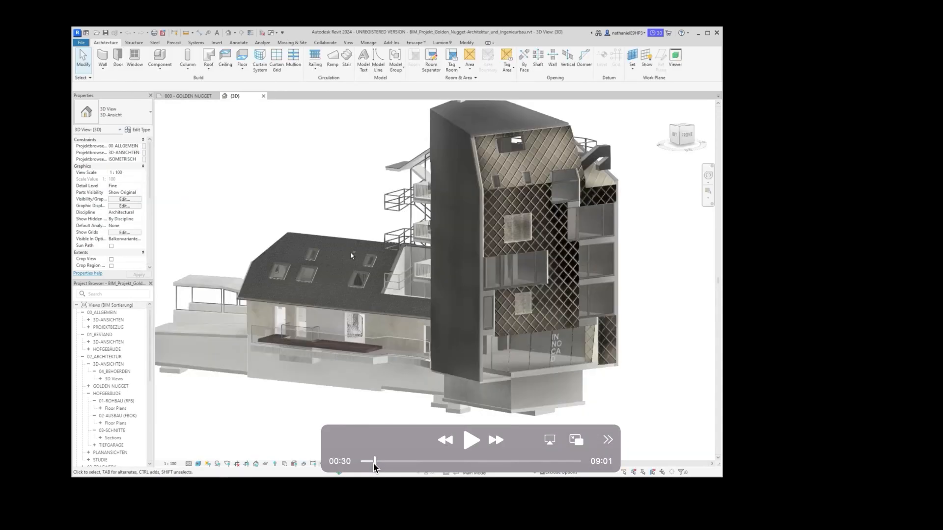
click(472, 441)
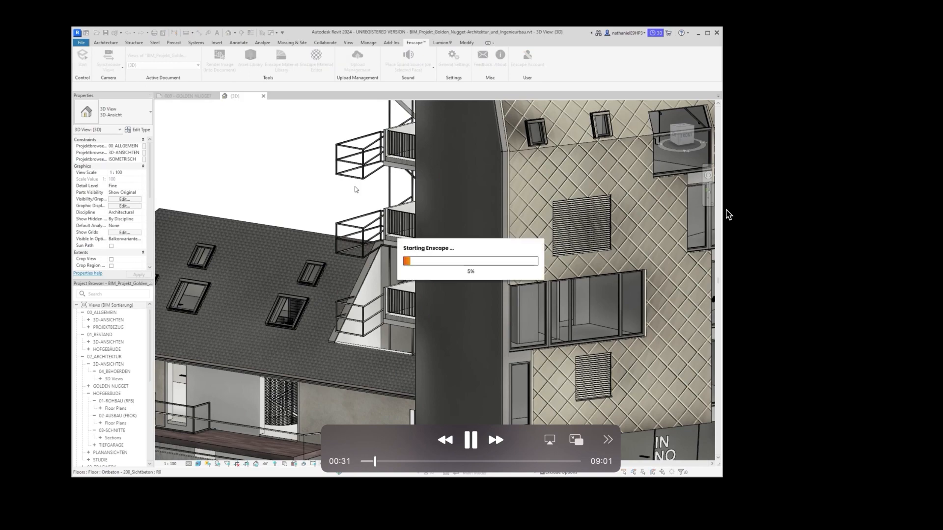
key(space)
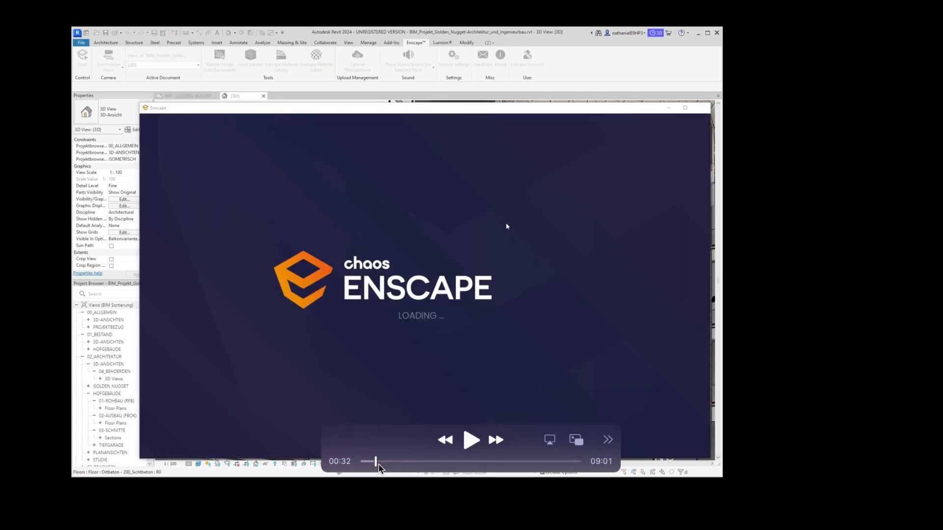
drag(376, 465, 375, 463)
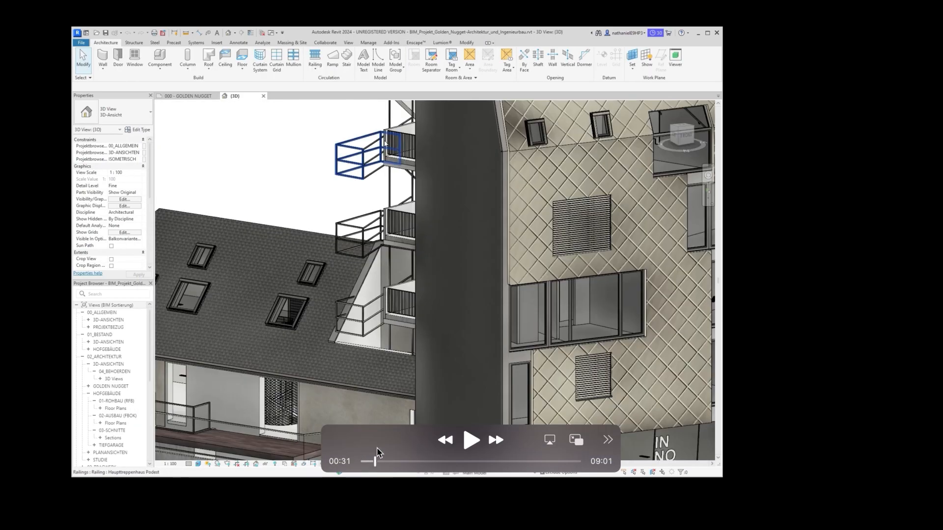
key(space)
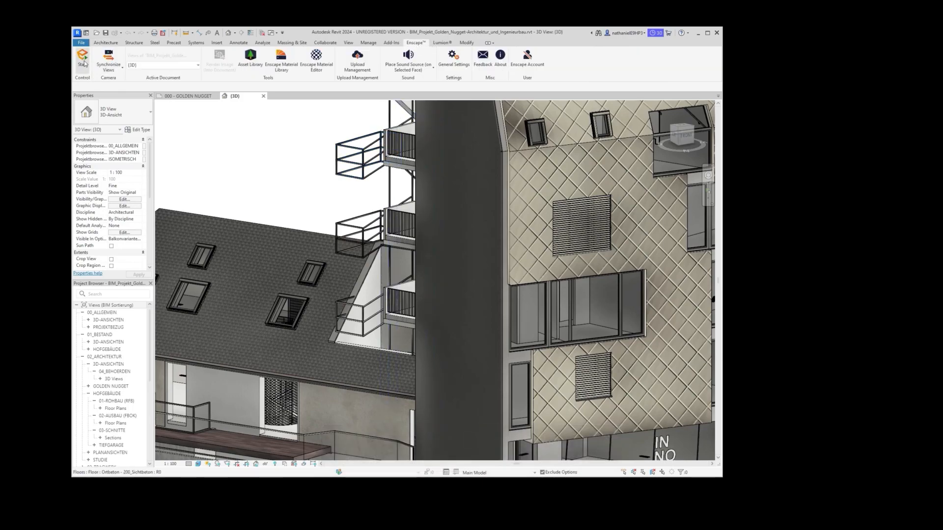
key(space)
key(space)
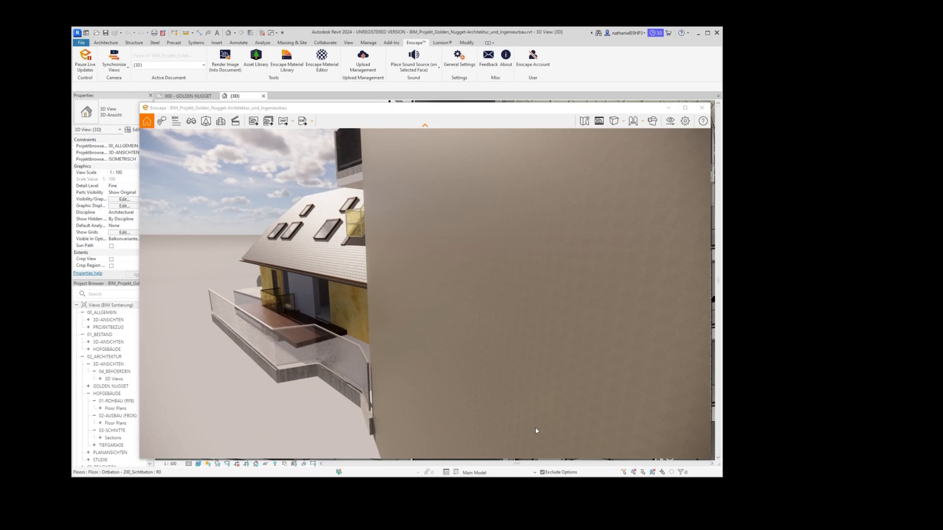
- Bring the Enscape camera down into the passage beside the glazed wall and switch navigation to Walk Mode
key(w)
drag(537, 431, 506, 276)
key(s)
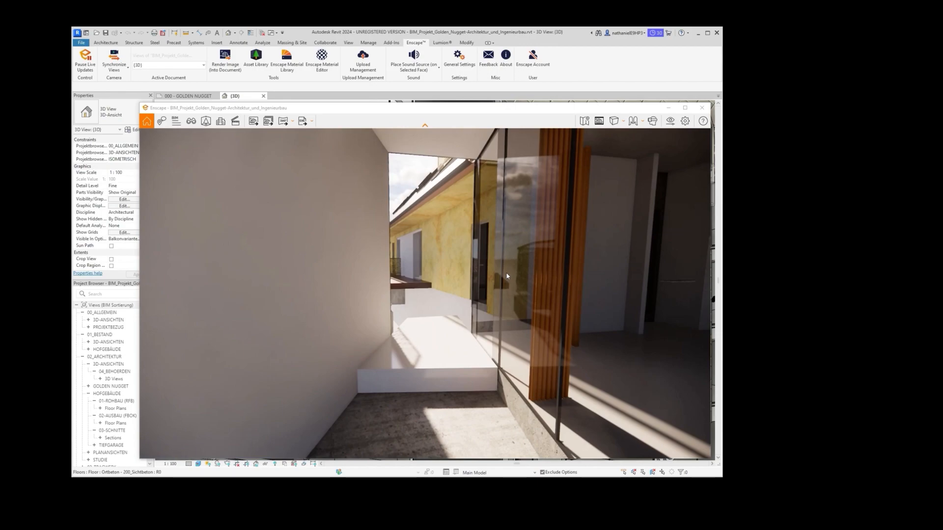
click(643, 123)
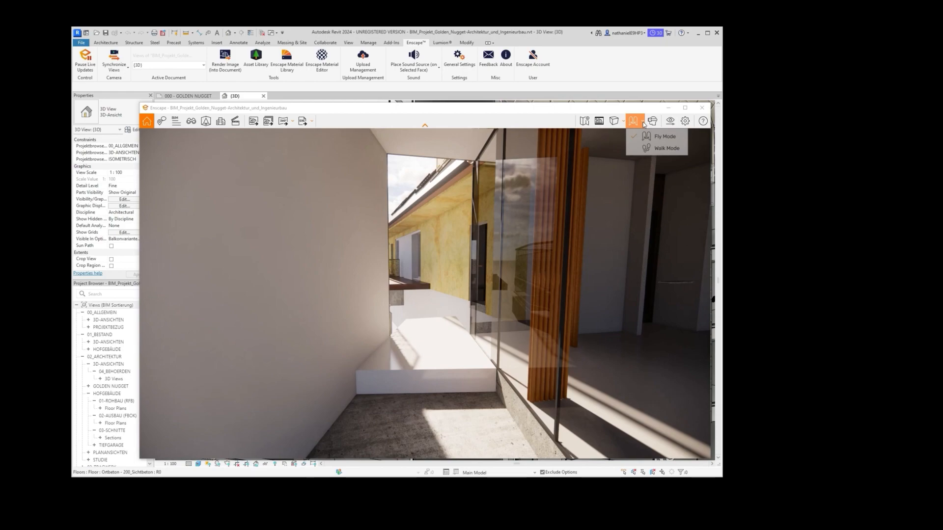
click(664, 148)
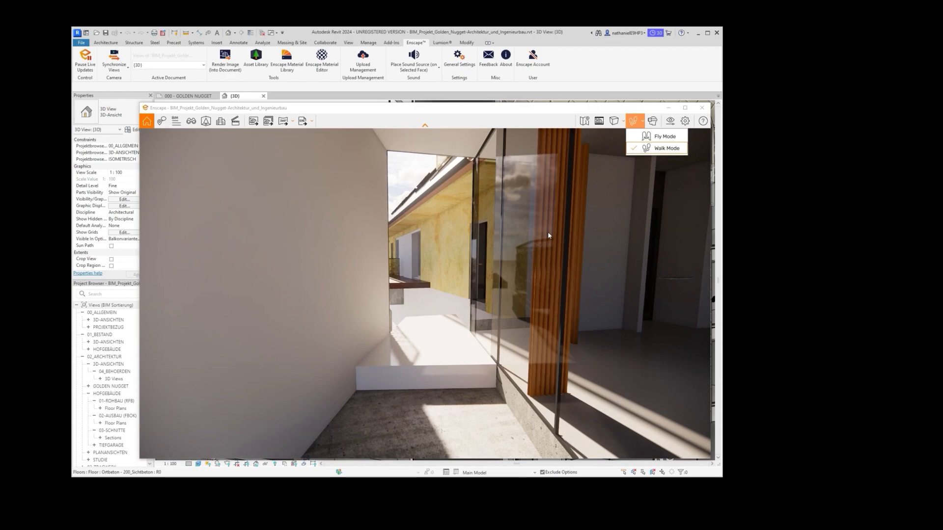
drag(548, 235, 208, 156)
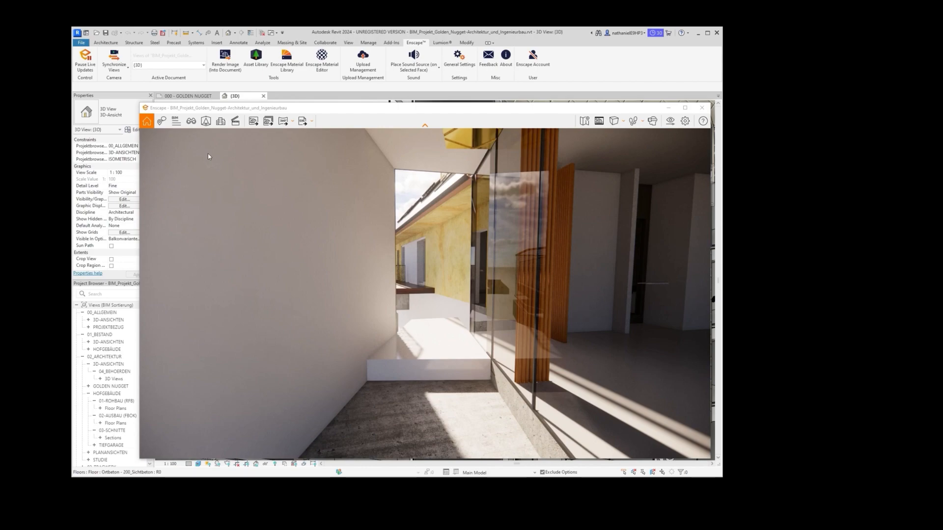
- Create a favorite view of the glazed passage in Enscape's View Management with the camera pitch set to 0°
click(196, 120)
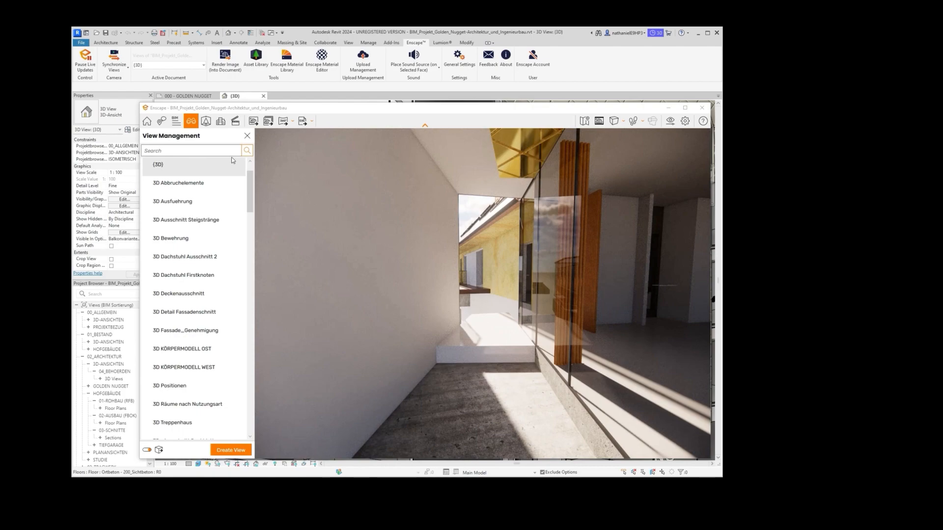
click(231, 451)
click(158, 269)
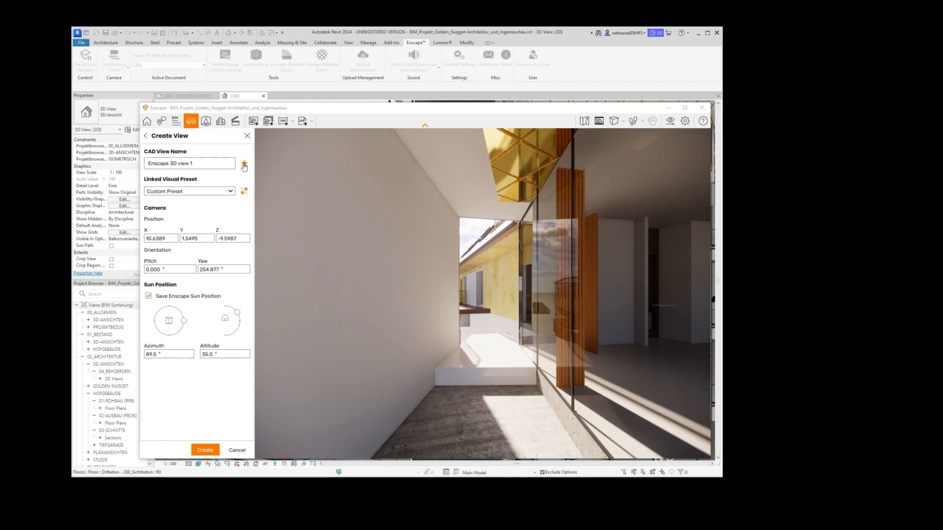
click(205, 450)
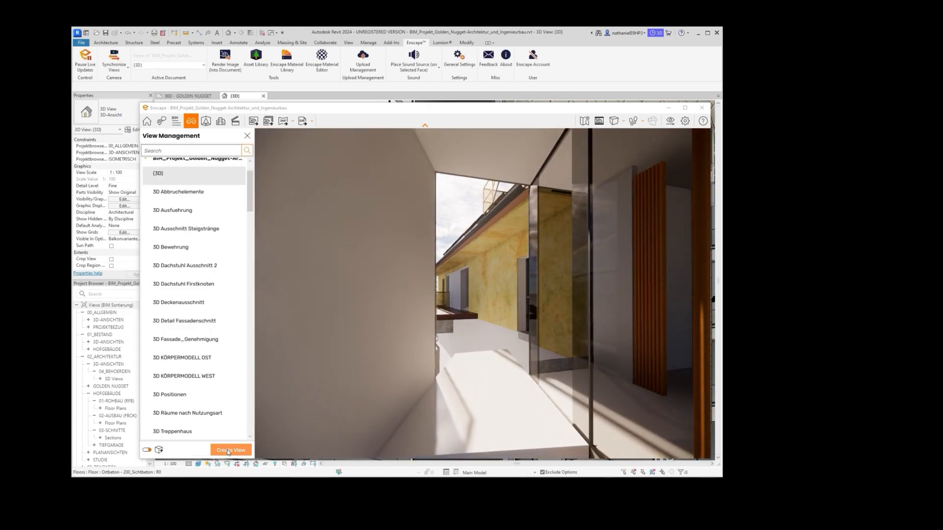
- Create two more favorite views at successive locations further along the passage, each with the camera pitch set to 0°
click(231, 450)
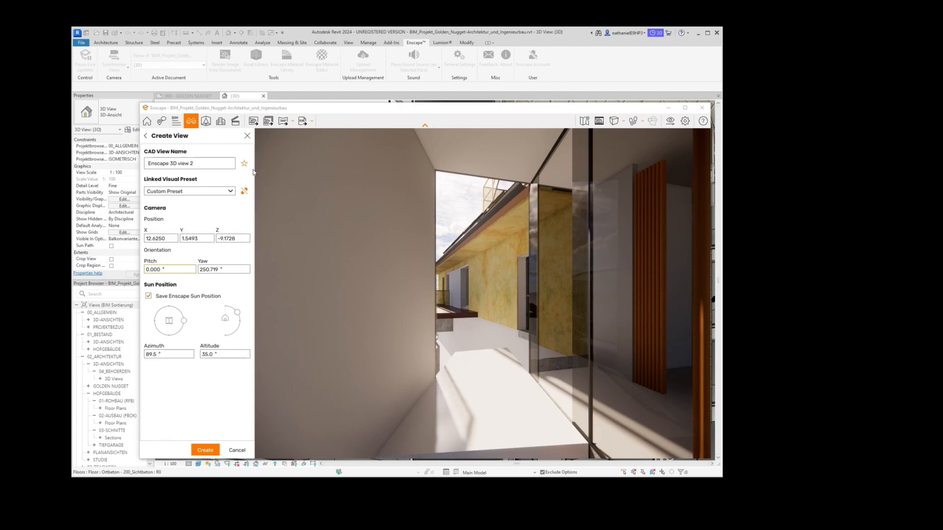
click(205, 451)
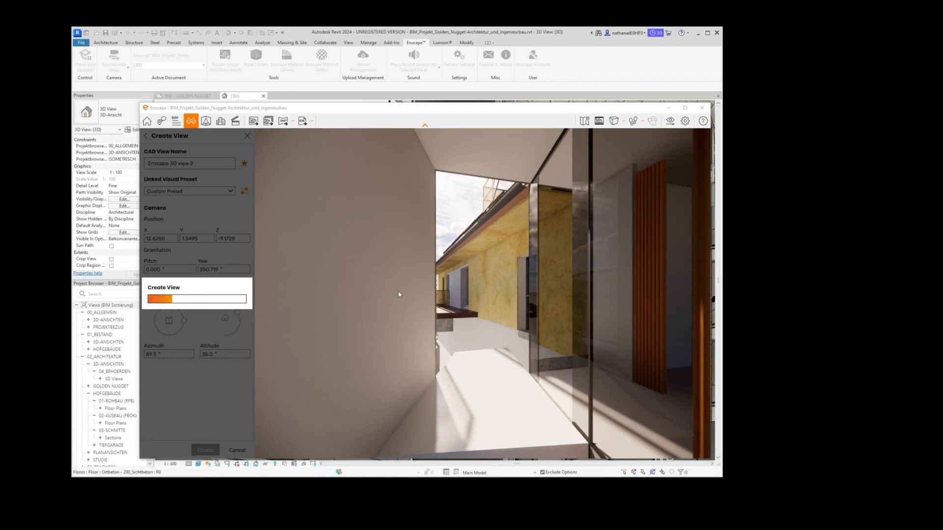
key(w)
drag(480, 314, 443, 295)
click(231, 450)
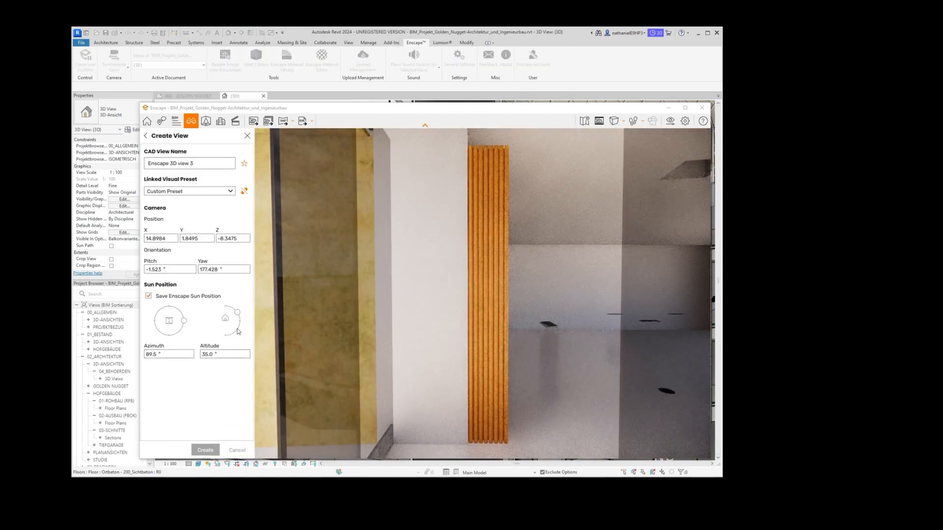
click(205, 450)
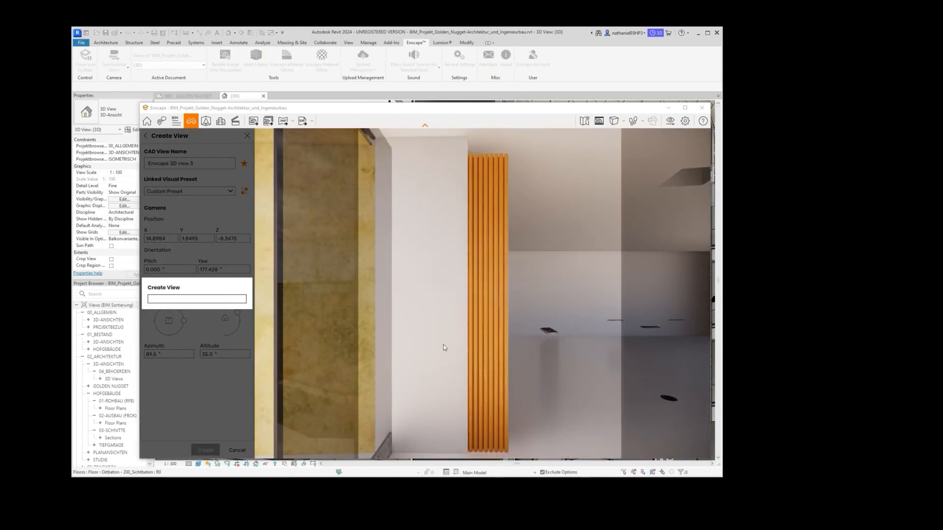
drag(497, 324, 497, 300)
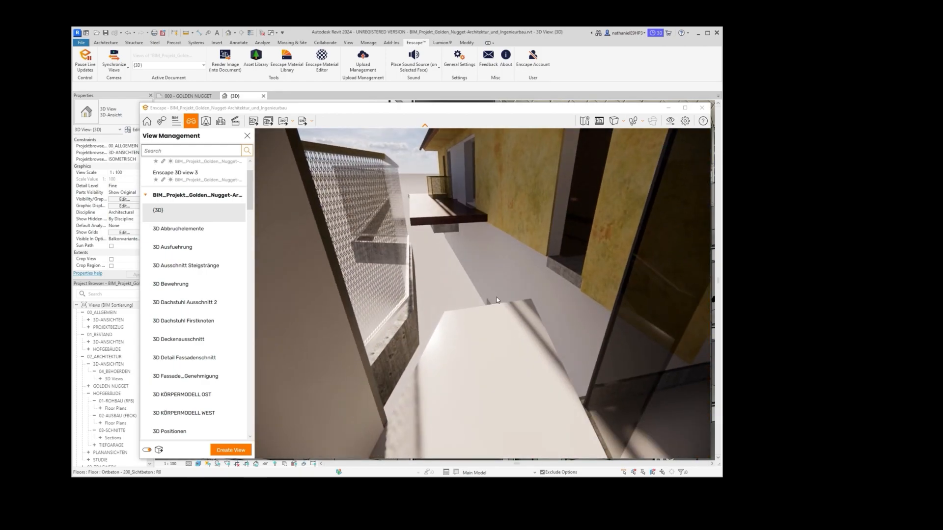
- Close Enscape and open the boundary sketch of the long deck floor beside the tiled-roof building for editing
drag(497, 300, 506, 276)
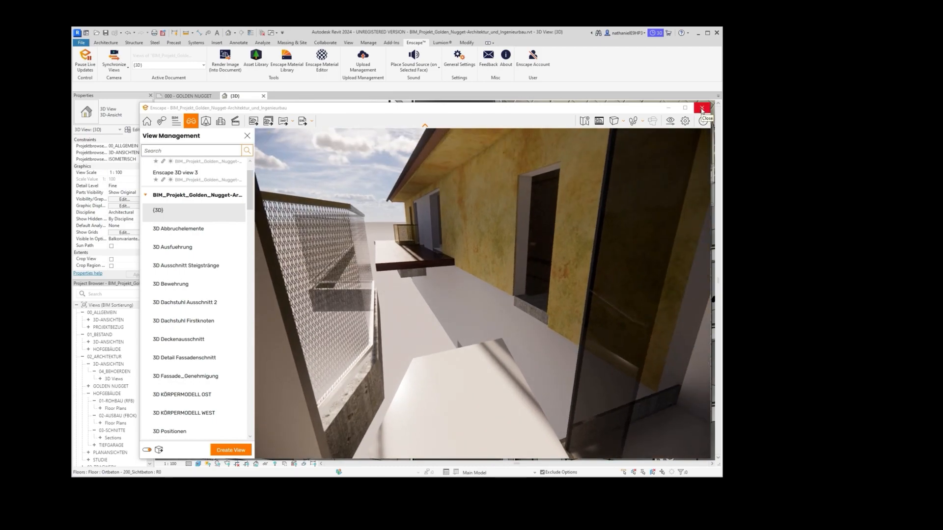
click(702, 109)
scroll(423, 305, down, 3)
shift+middle_drag(423, 305, 438, 351)
scroll(443, 300, up, 3)
double_click(452, 282)
scroll(386, 339, up, 1)
- Extend the deck floor toward the tall building by moving its end boundary line, and finish the boundary edit
drag(398, 328, 382, 346)
drag(423, 308, 461, 333)
middle_drag(584, 299, 422, 468)
drag(413, 331, 528, 234)
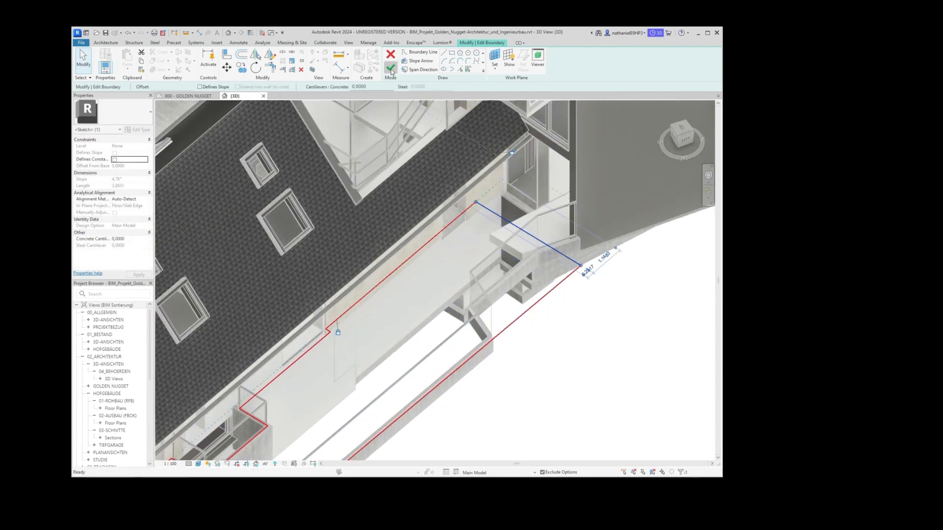
click(391, 70)
click(525, 270)
scroll(500, 316, down, 1)
click(555, 339)
mouse_move(560, 319)
shift+middle_down()
mouse_move(503, 274)
mouse_move(459, 273)
mouse_move(477, 302)
mouse_move(540, 324)
shift+middle_up()
scroll(546, 324, down, 1)
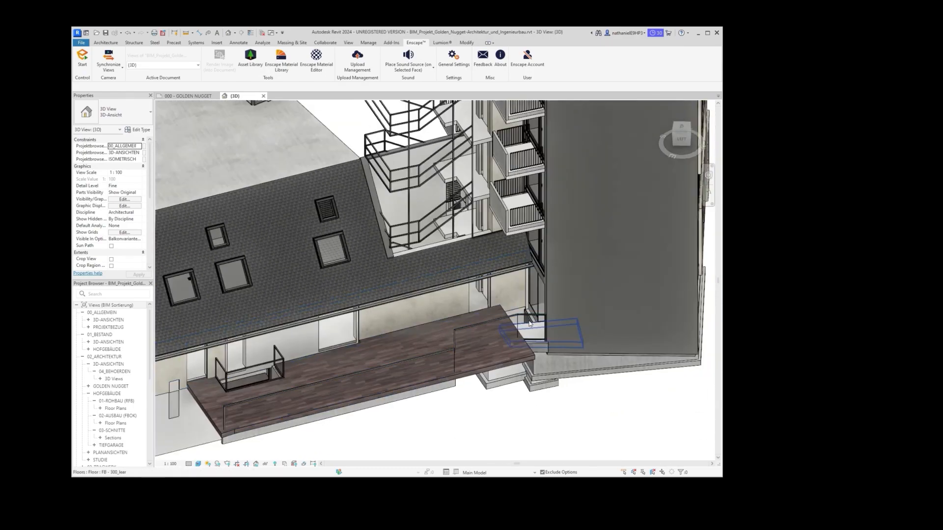
- Restart Enscape for the model, go to the saved Enscape 3D view 3, and check the Walk Mode navigation setting
click(83, 58)
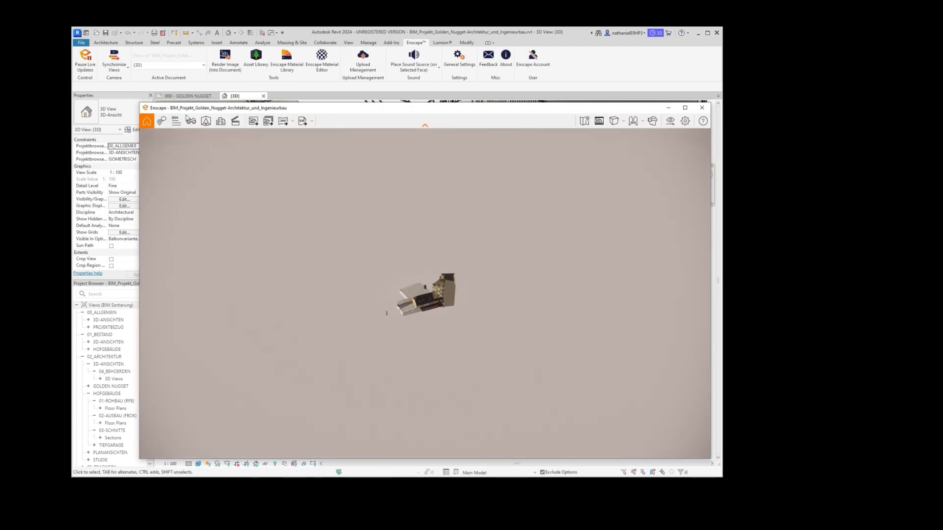
click(191, 121)
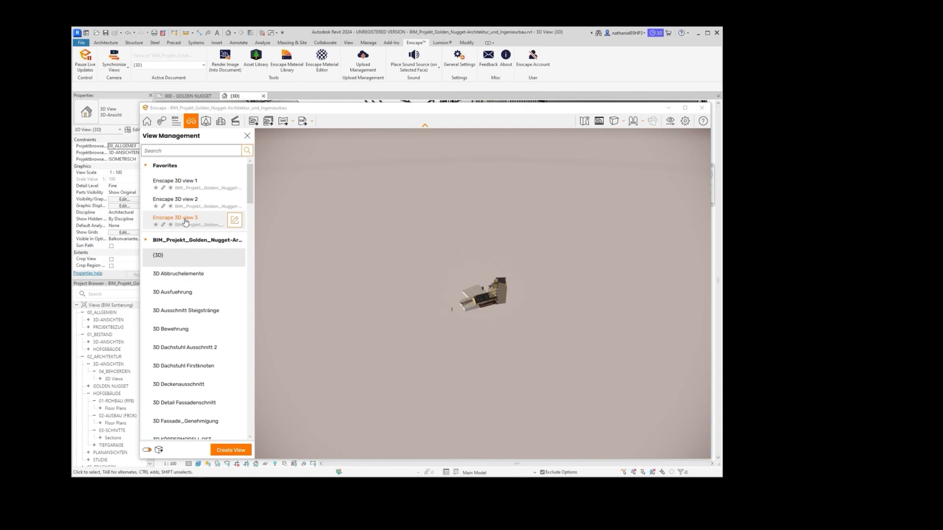
click(185, 221)
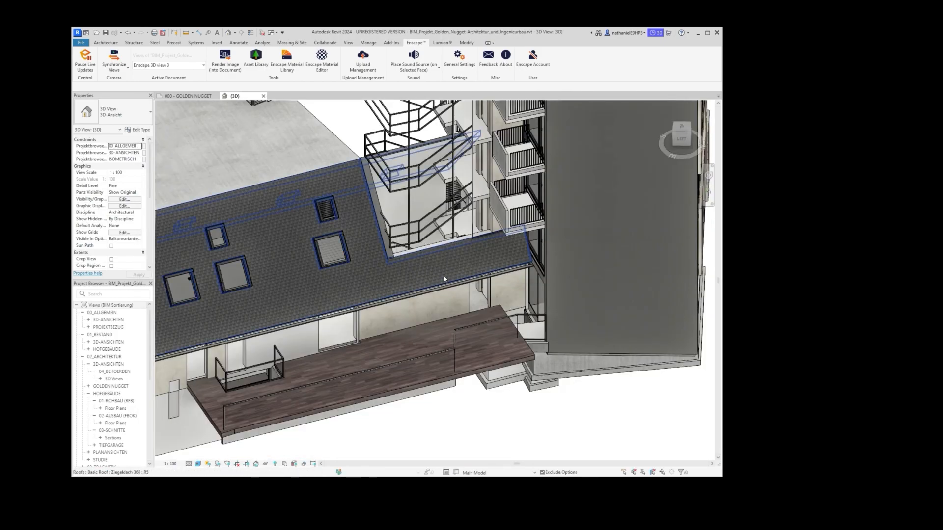
mouse_move(261, 521)
click(294, 491)
click(635, 120)
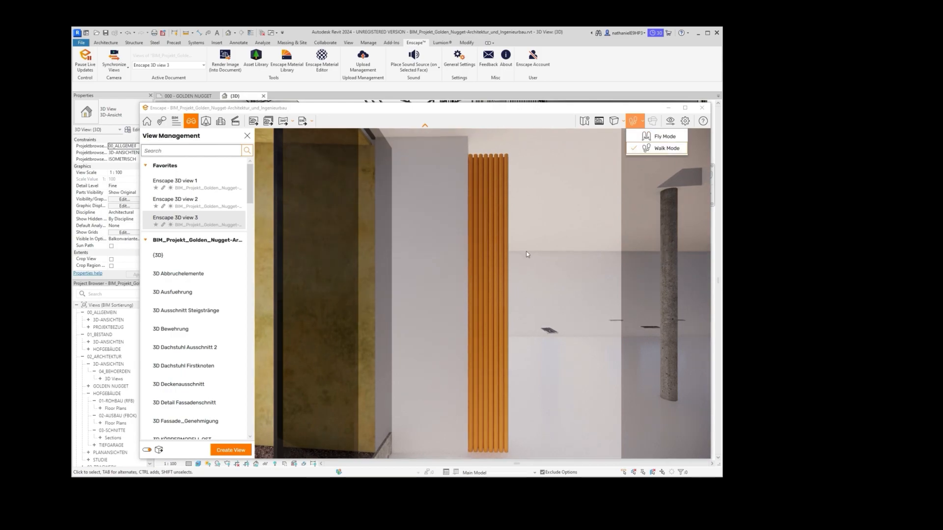
- Create two favorite views at successive positions inside the glazed room with columns, each with the camera pitch set to 0°
drag(526, 252, 515, 270)
key(w)
click(232, 451)
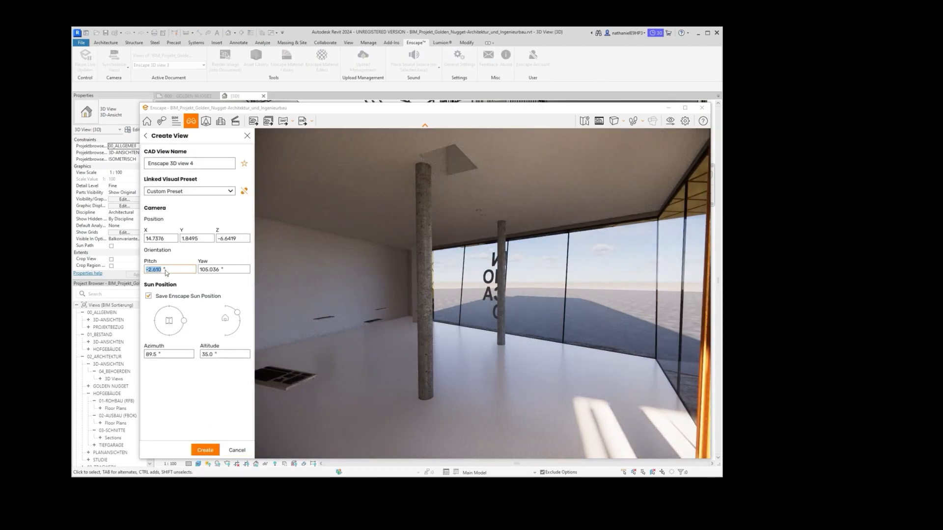
click(205, 450)
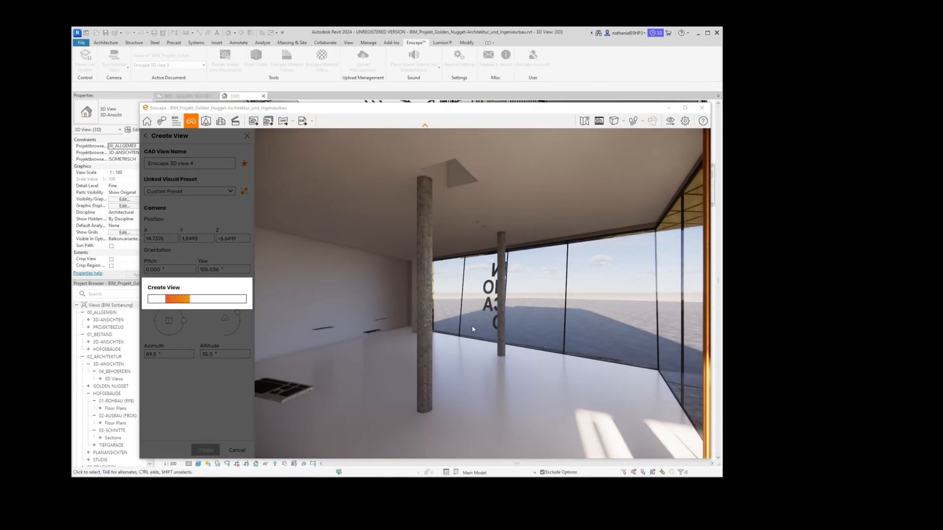
key(w)
drag(474, 335, 536, 335)
click(231, 451)
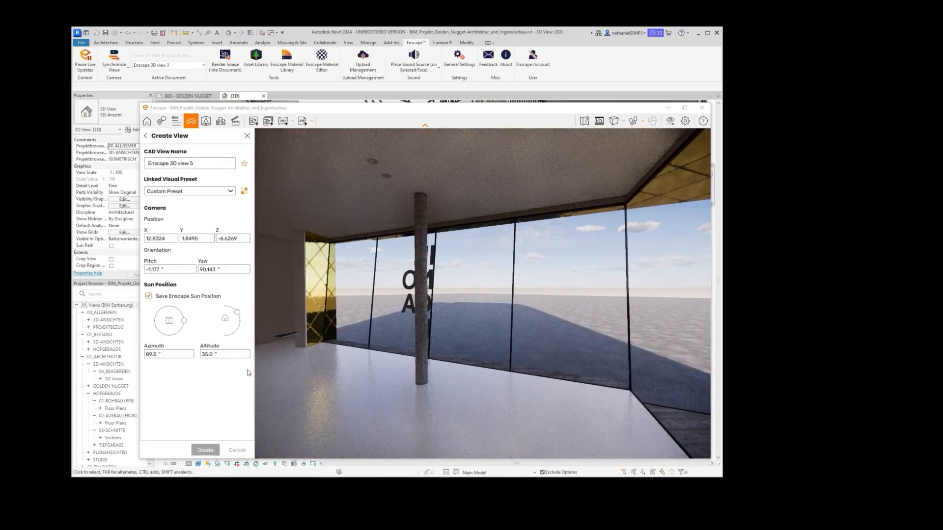
click(205, 449)
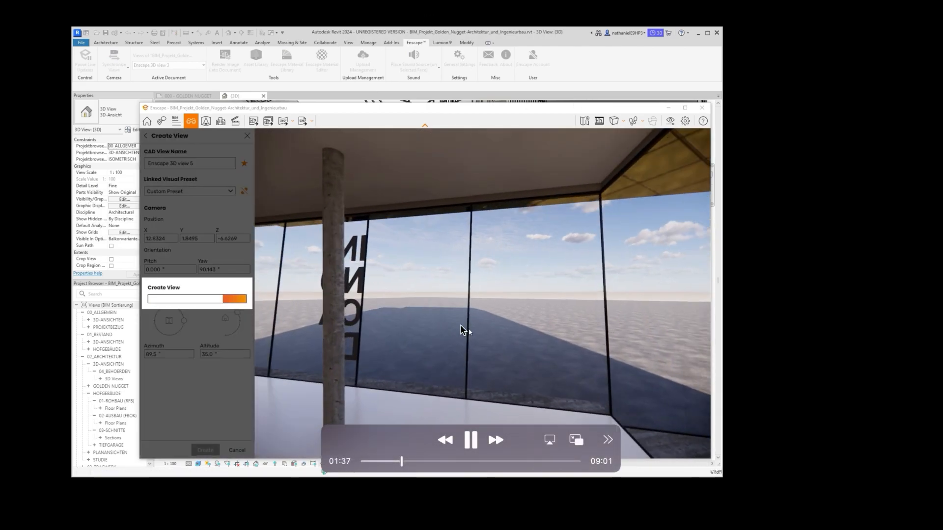
drag(402, 463, 428, 463)
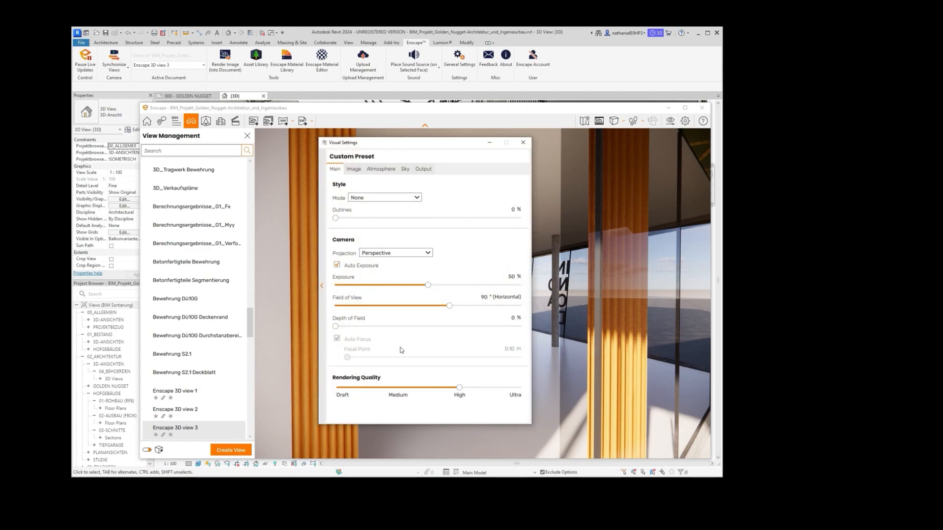
- Set the panorama output resolution to Low in Enscape's visual settings and close them
click(423, 169)
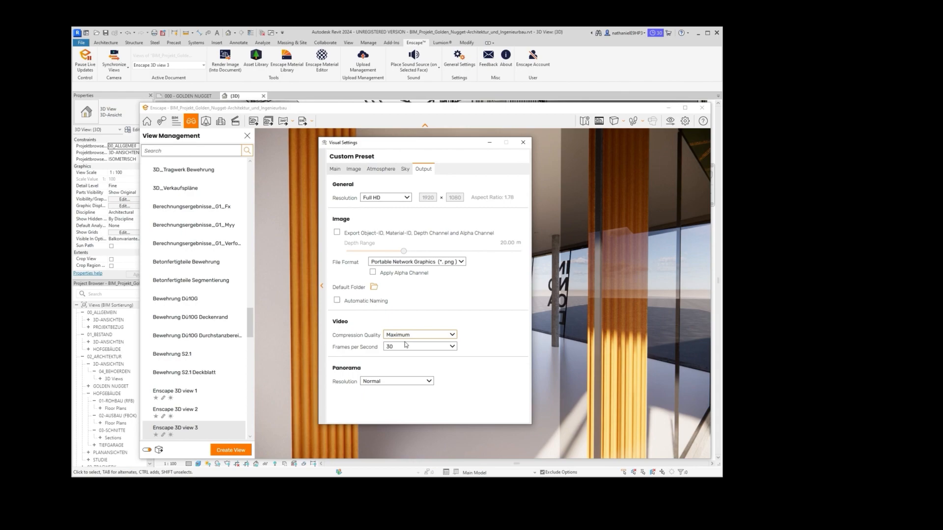
click(401, 381)
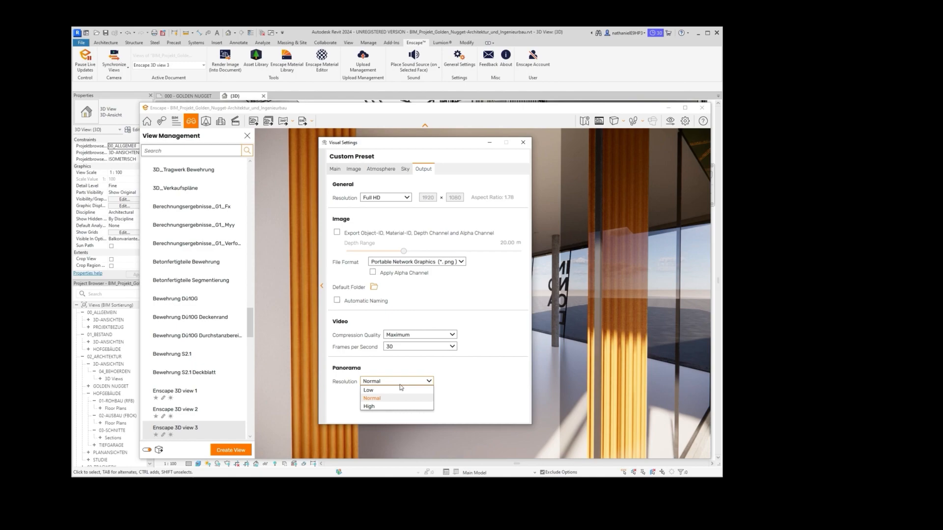
click(402, 390)
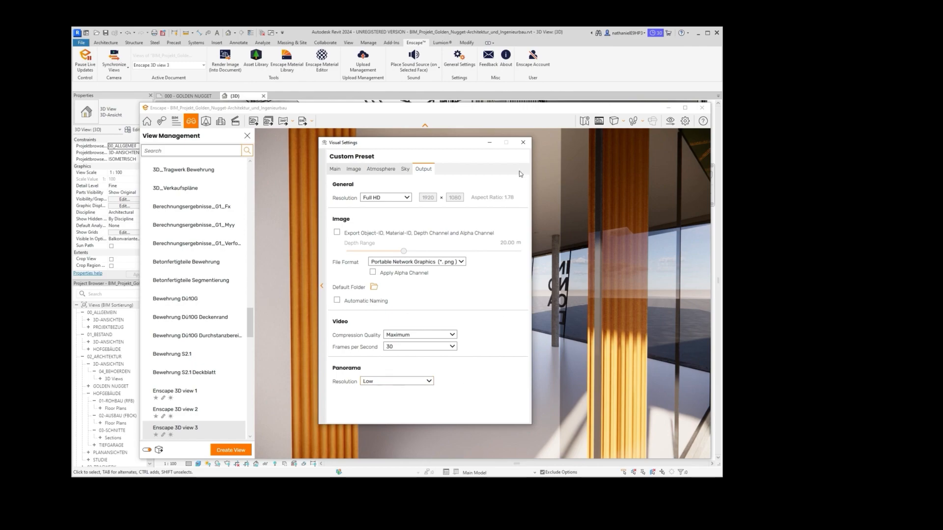
click(523, 143)
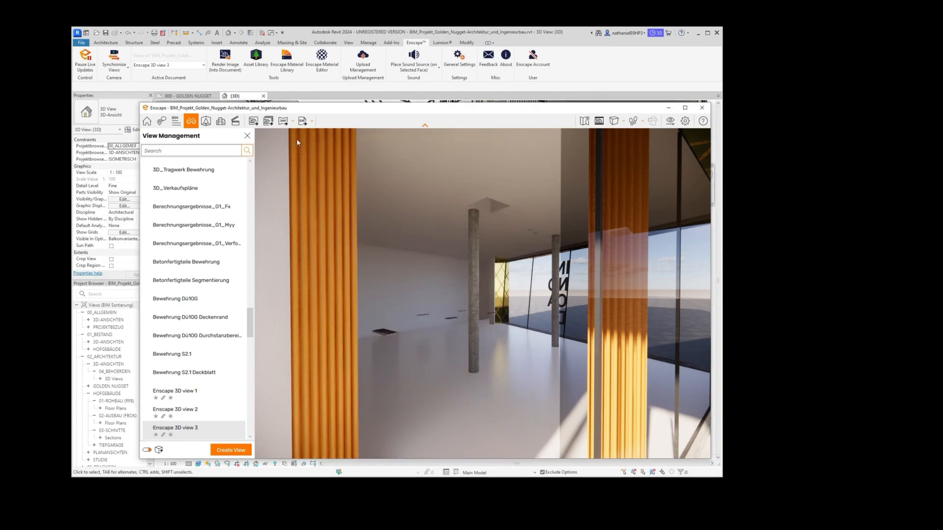
- Leave batch rendering and save the Revit project under the file name revit_demo
click(268, 122)
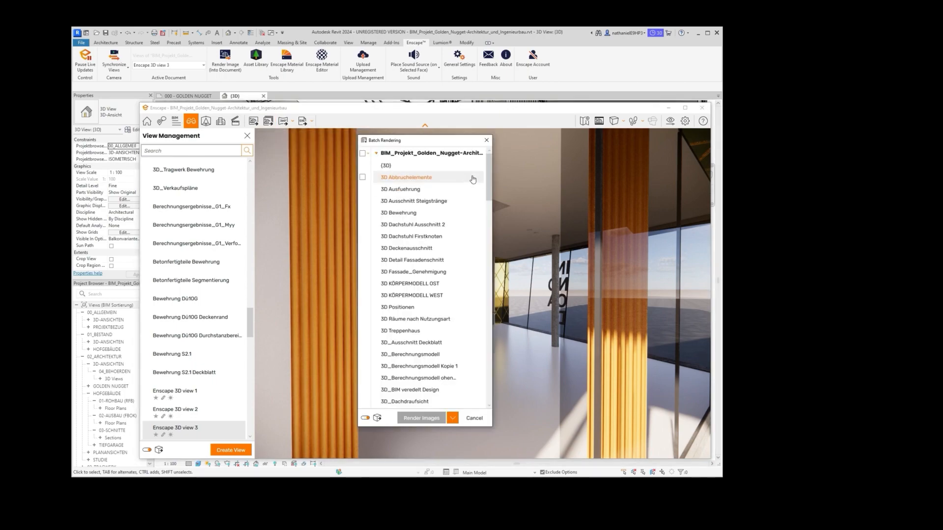
click(486, 140)
click(81, 43)
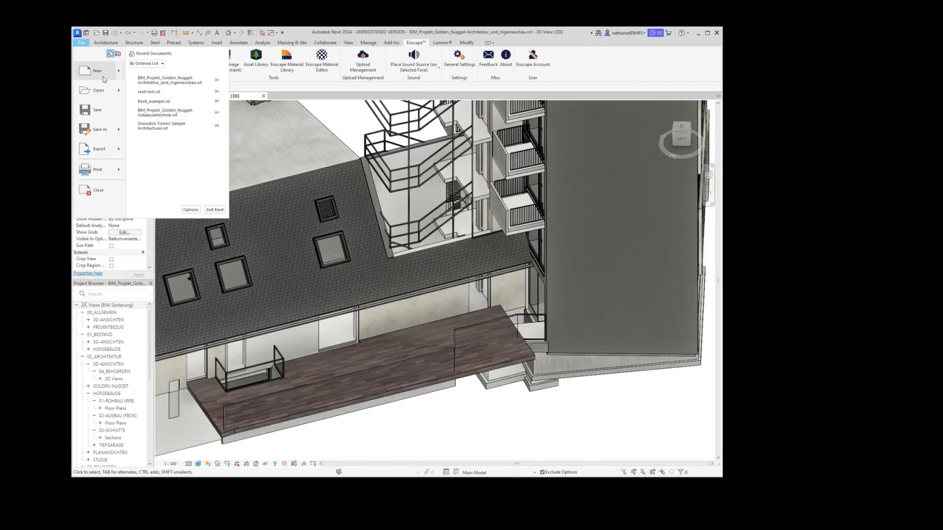
mouse_move(100, 129)
click(350, 227)
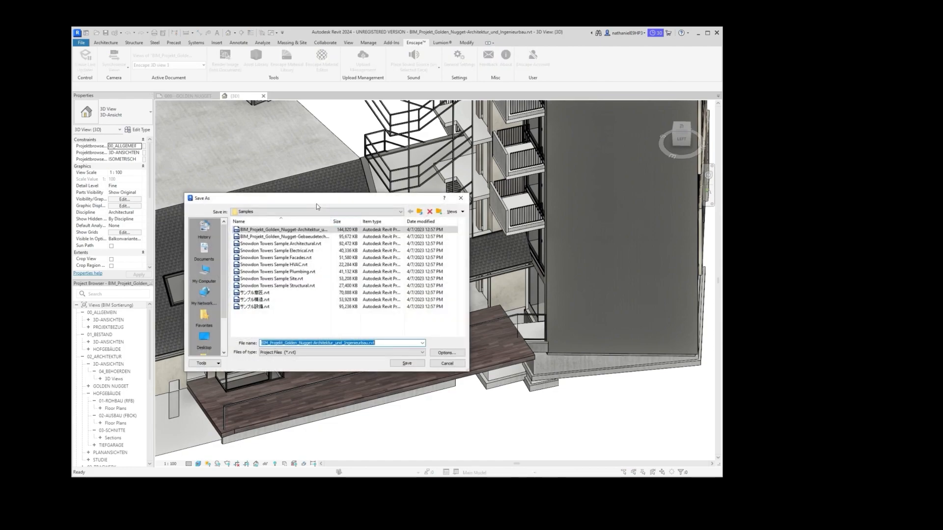
text(revit_demo)
key(Return)
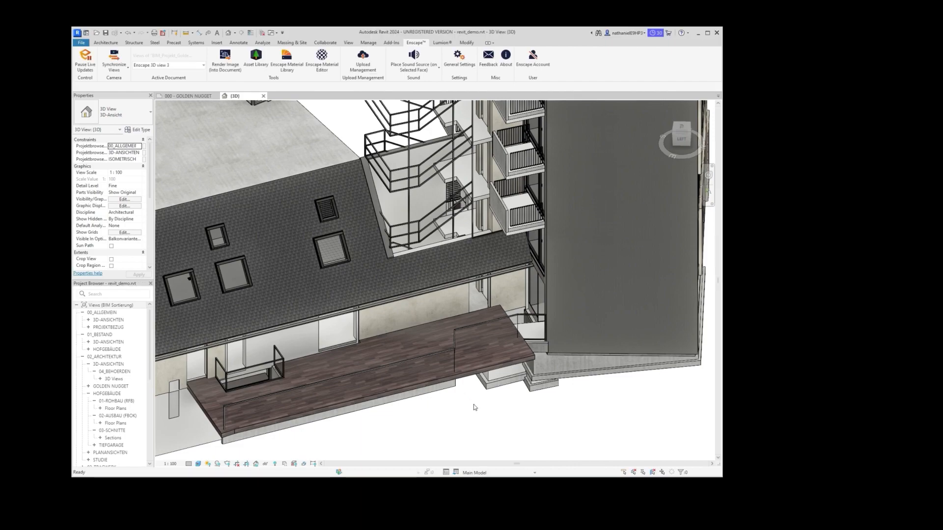
- Reopen Enscape's batch rendering and select Enscape 3D view 1 through Enscape 3D view 20
scroll(456, 301, down, 2)
mouse_move(541, 30)
mouse_down()
mouse_move(528, 125)
mouse_move(539, 44)
mouse_up()
drag(757, 190, 583, 81)
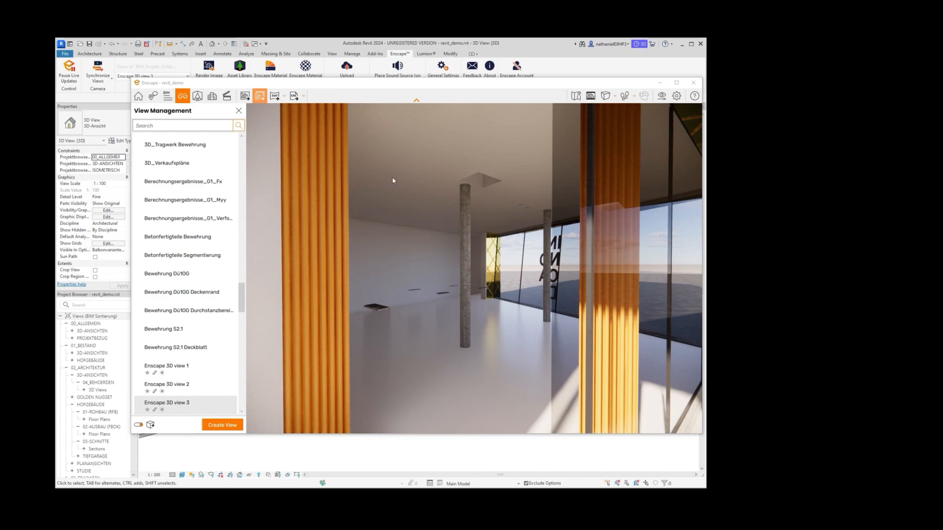
click(260, 96)
scroll(432, 265, down, 3)
click(378, 253)
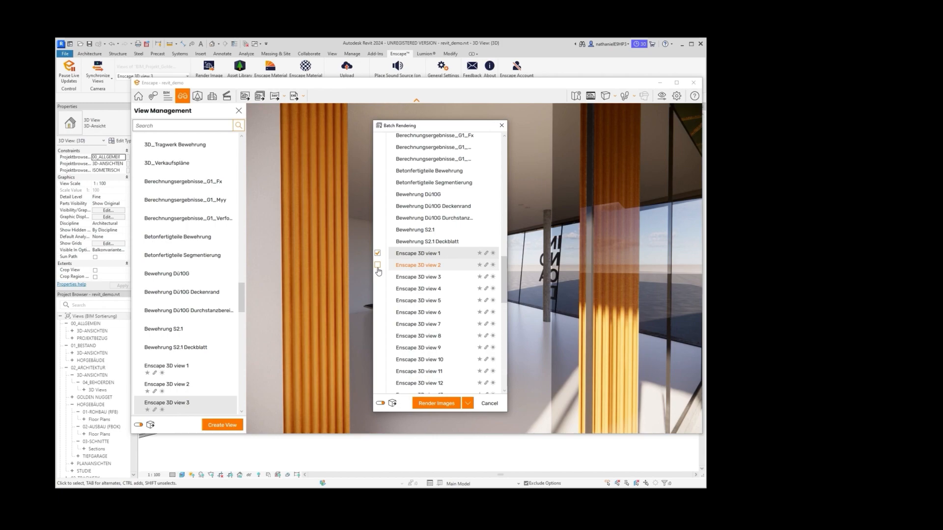
drag(378, 268, 378, 354)
scroll(378, 348, down, 1)
scroll(379, 368, down, 2)
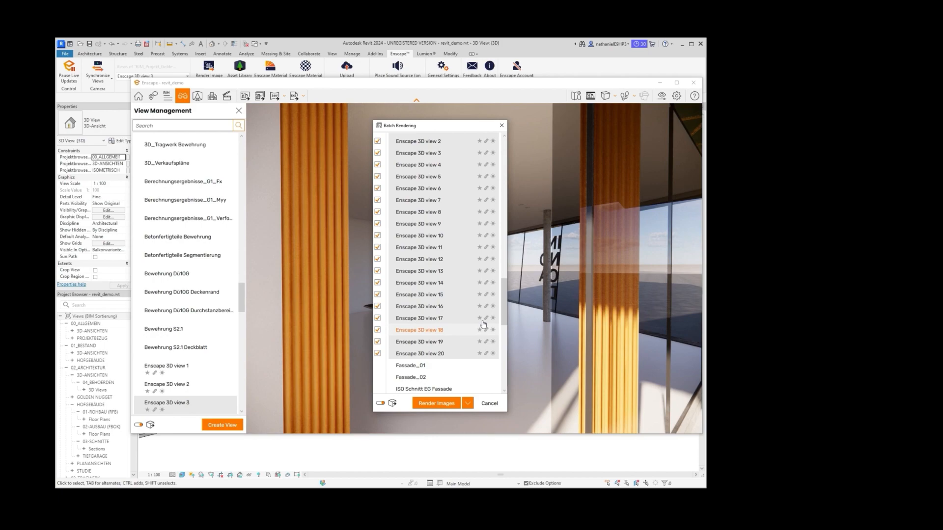
drag(504, 303, 505, 303)
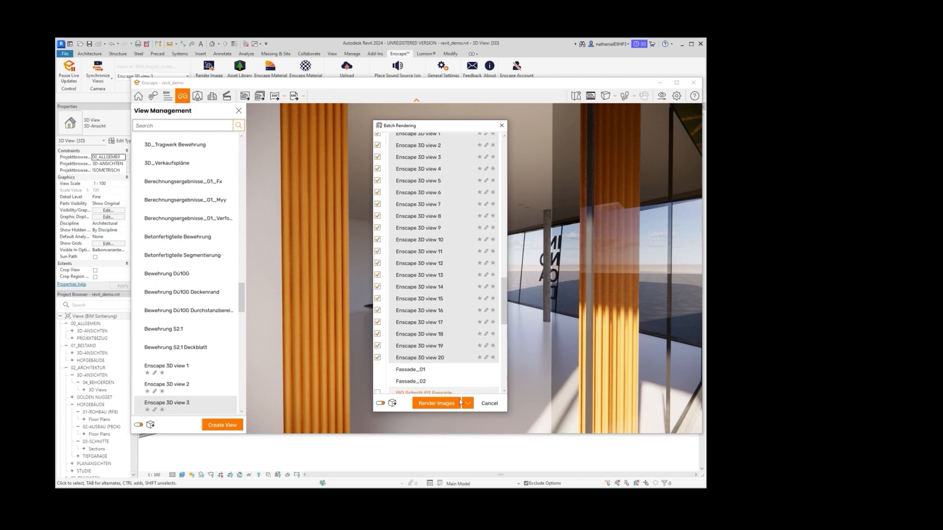
- Start rendering the selected views as mono panoramas, cancel the export, and move the Enscape window aside
click(467, 403)
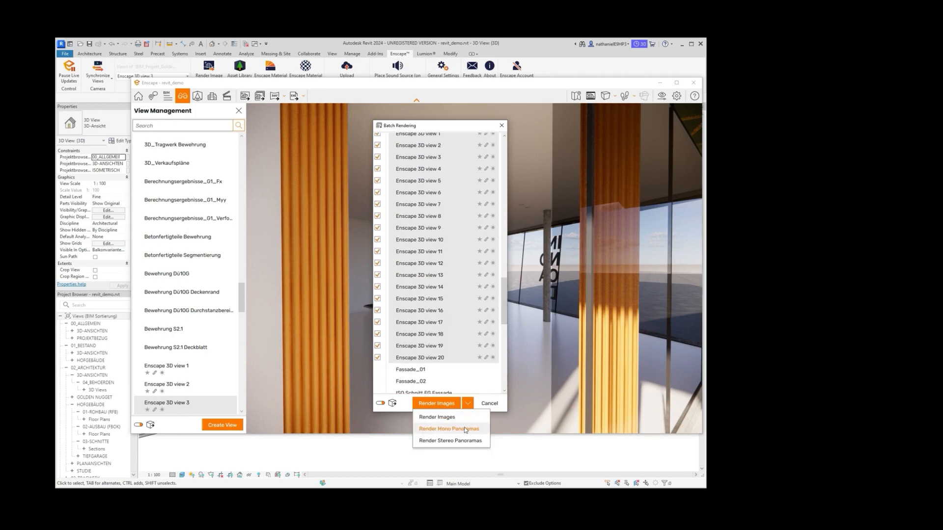
click(465, 429)
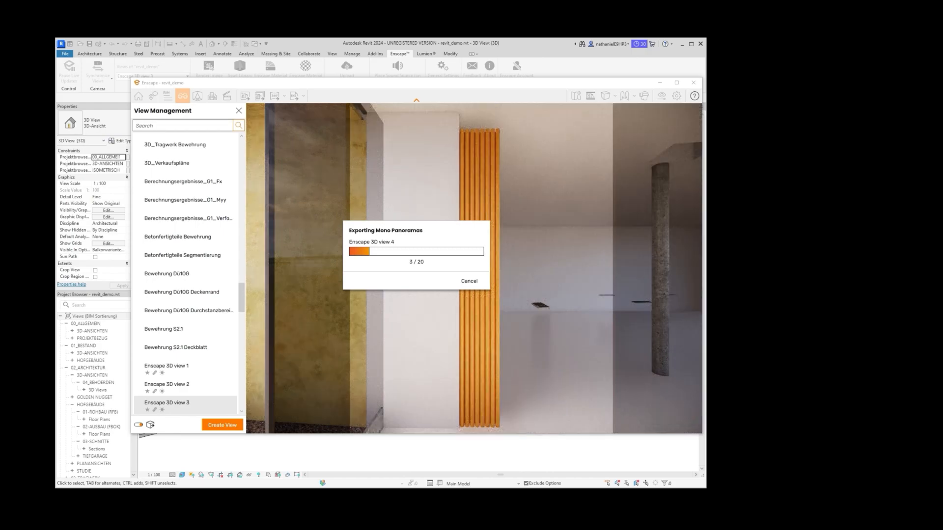
click(468, 280)
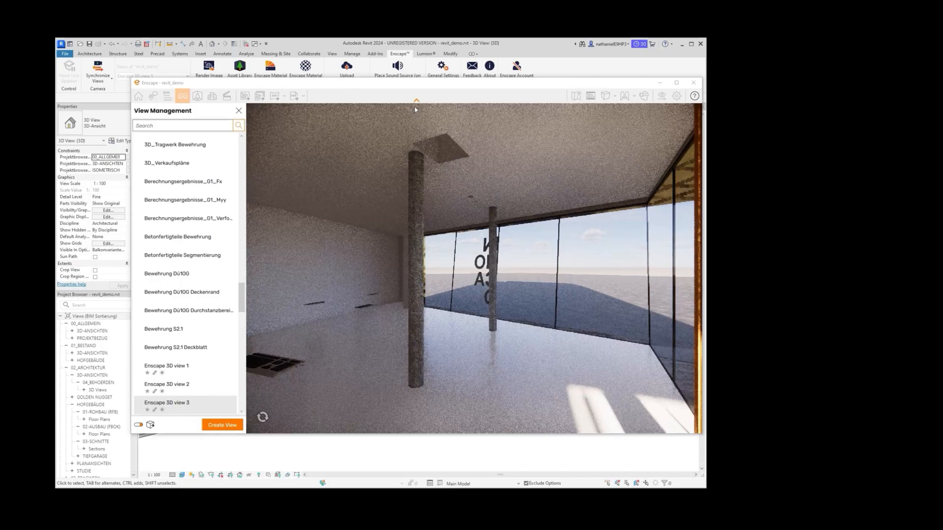
drag(410, 87, 472, 115)
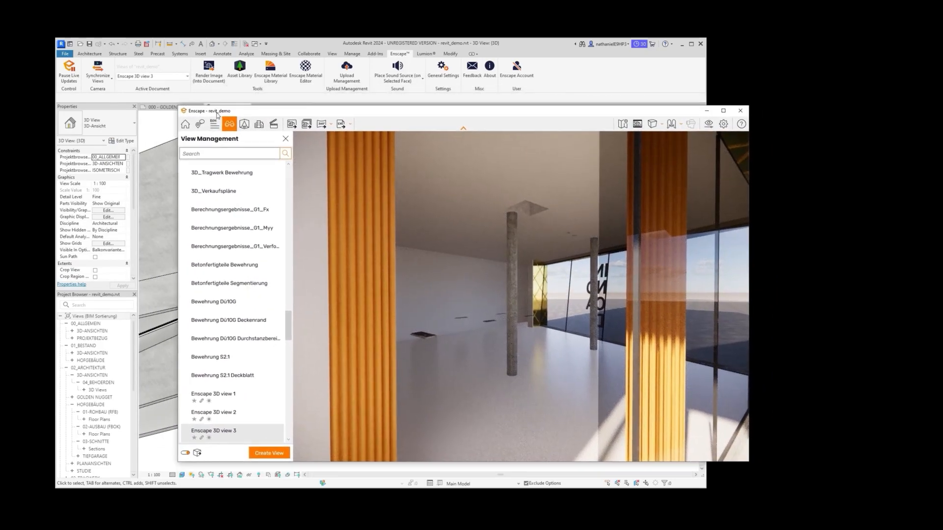
click(65, 54)
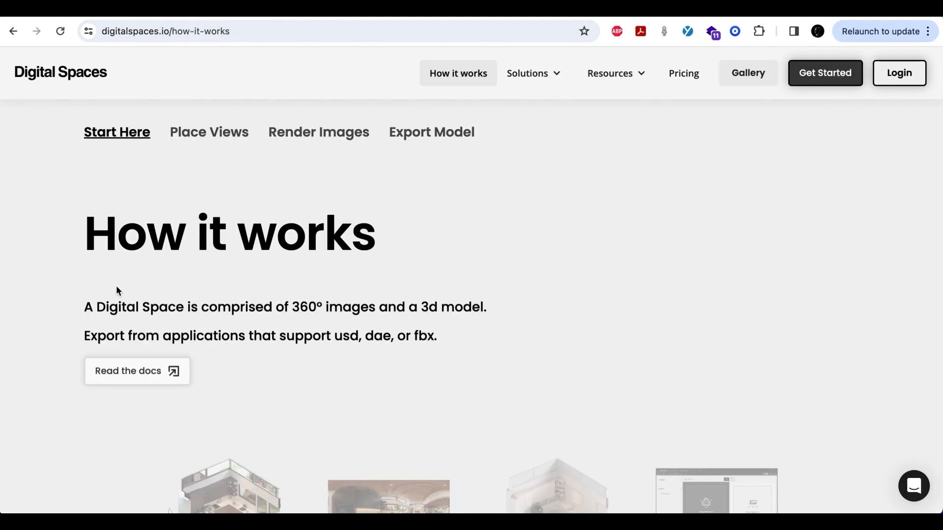
- Switch to the Digital Spaces how-it-works page and review the four steps from setting views to uploading
scroll(116, 290, down, 5)
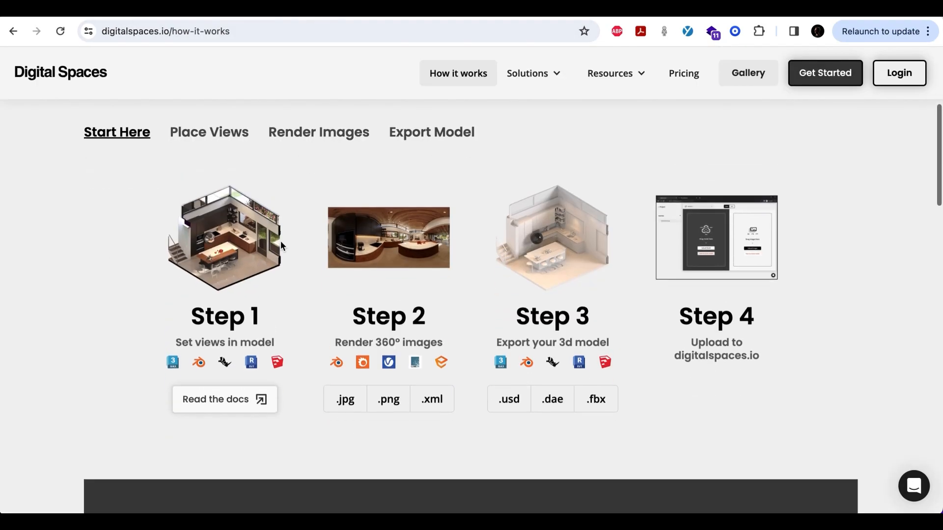
scroll(281, 245, up, 1)
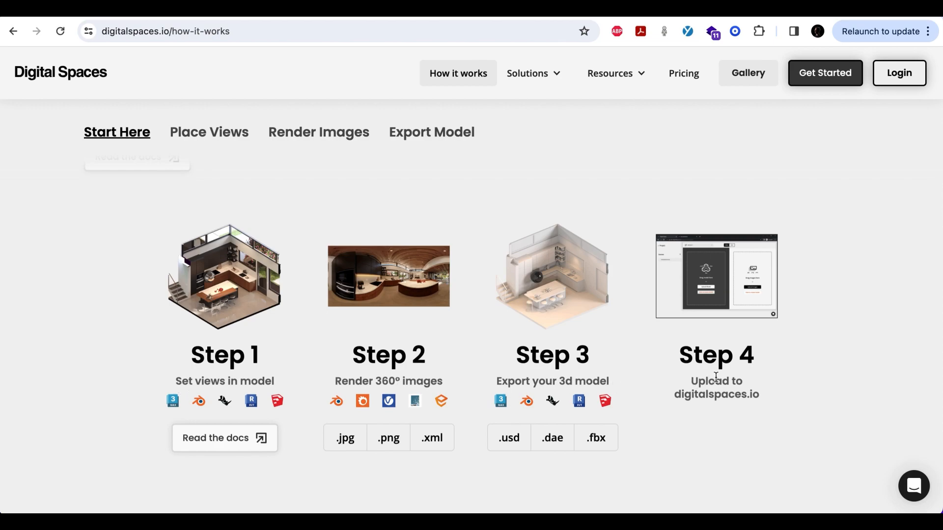
drag(335, 382, 631, 384)
click(447, 384)
click(643, 384)
drag(670, 386, 765, 398)
click(771, 398)
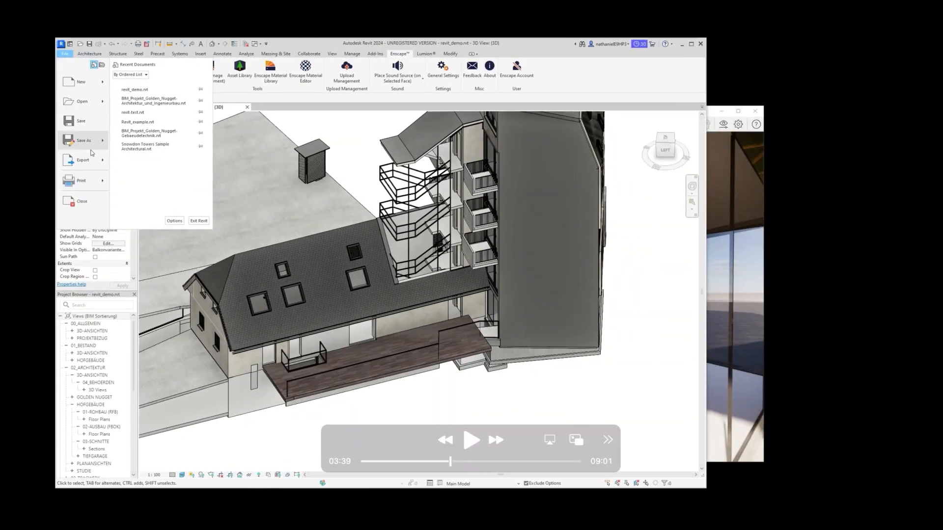
- Export the 3D view to the Desktop as revit_demo-3DView-{3D}, using the FBX Files (*.fbx) type
click(147, 166)
click(408, 313)
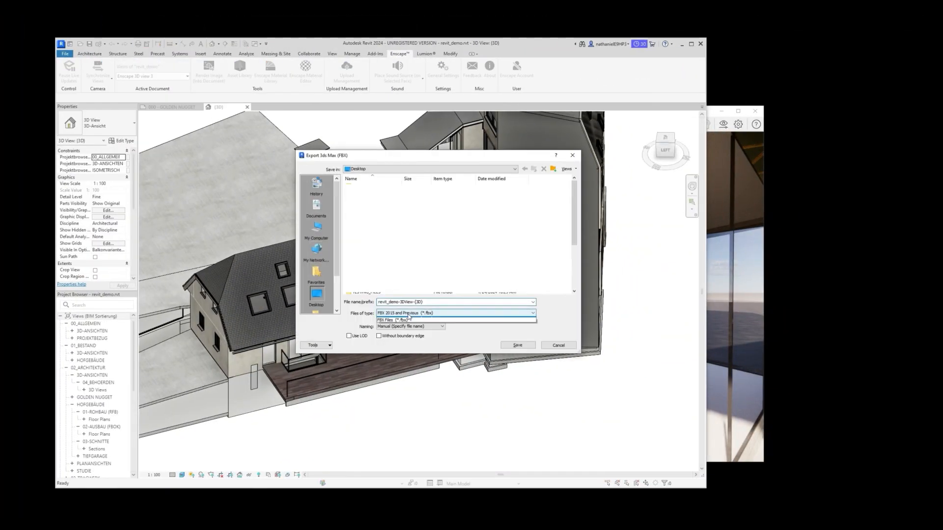
click(450, 463)
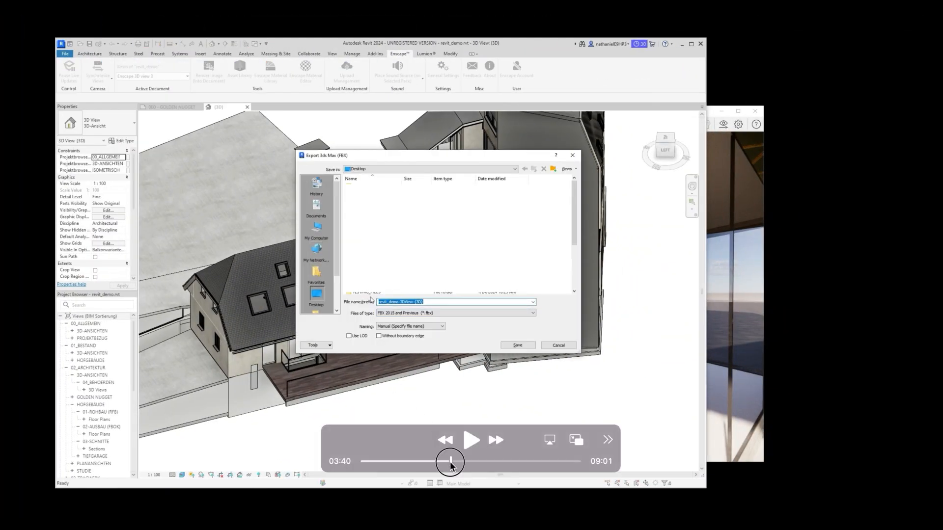
drag(451, 463, 449, 463)
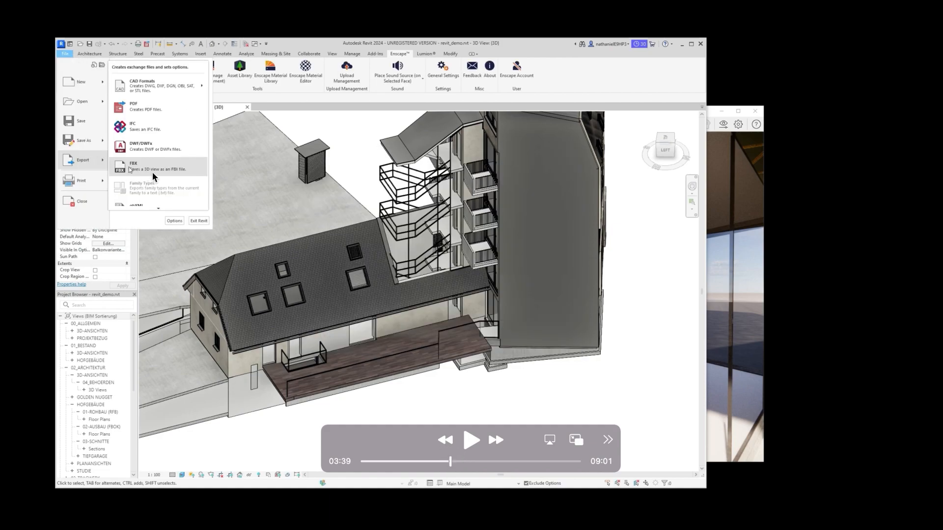
key(space)
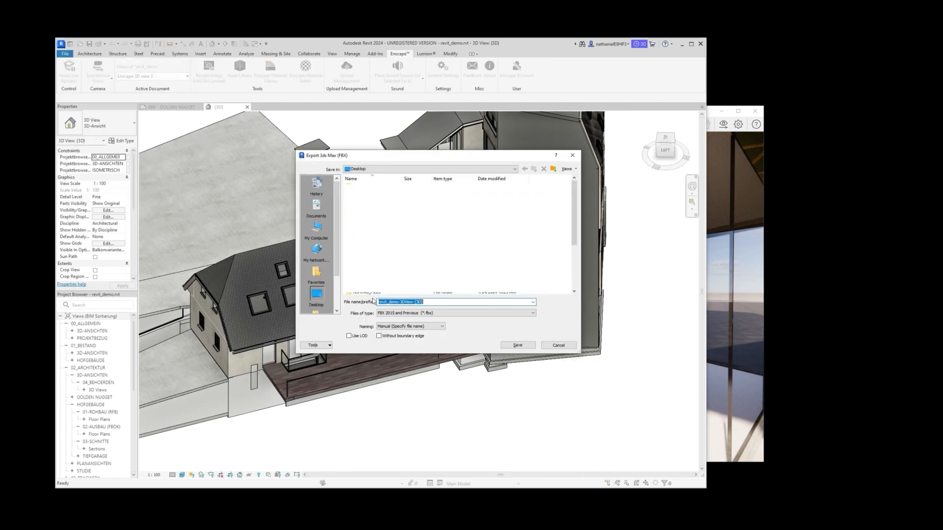
key(space)
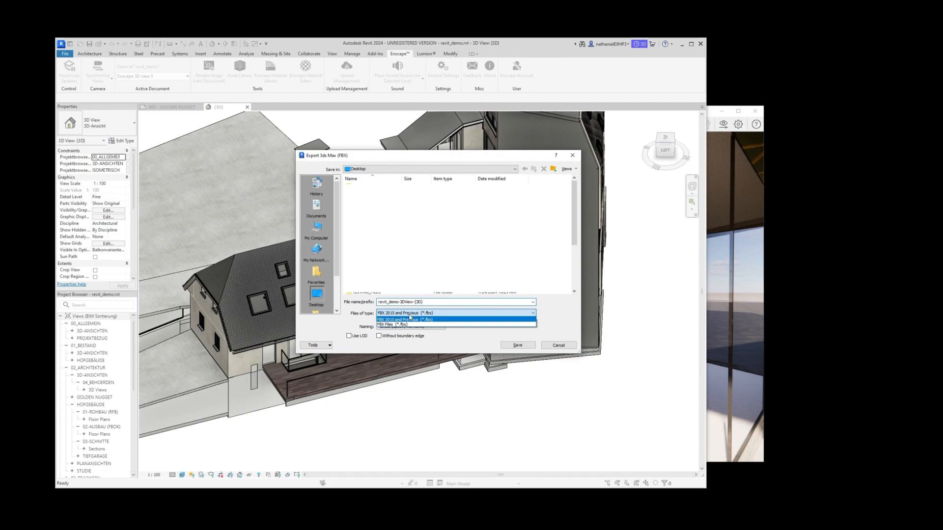
click(427, 324)
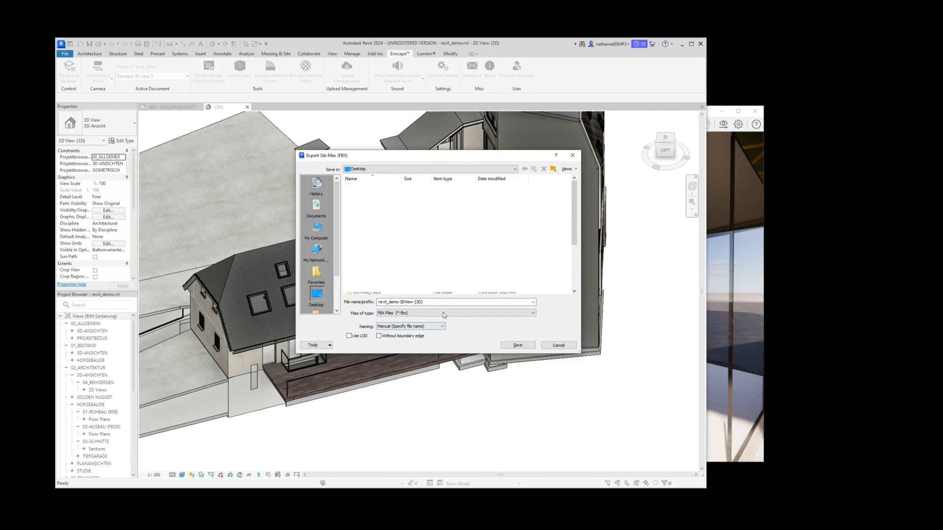
double_click(443, 301)
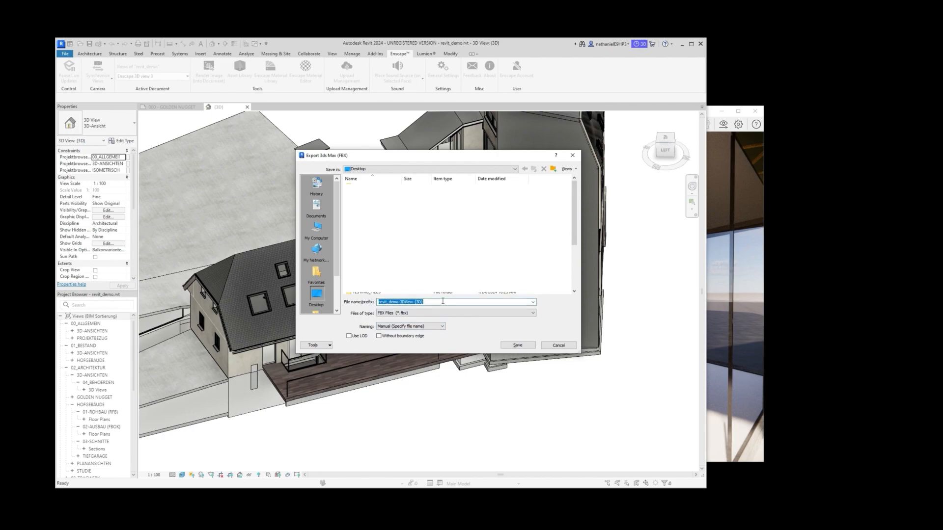
click(442, 301)
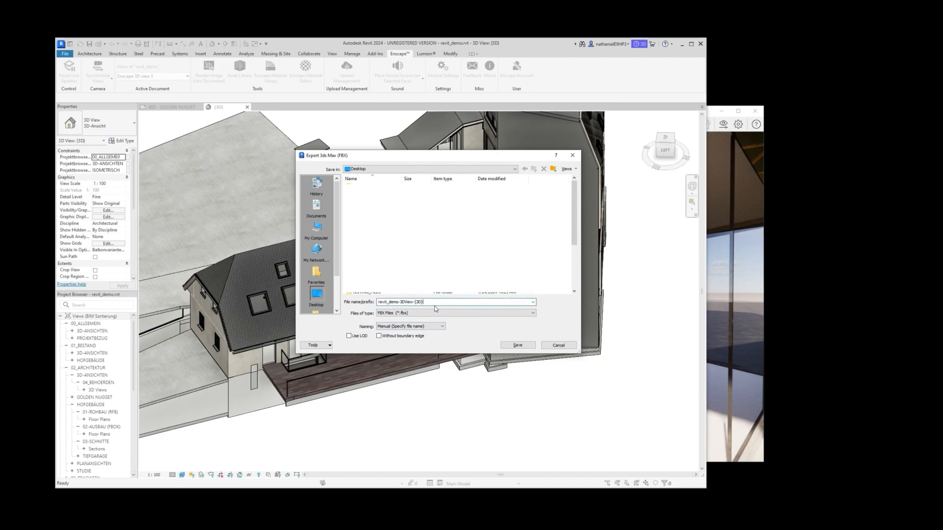
click(518, 345)
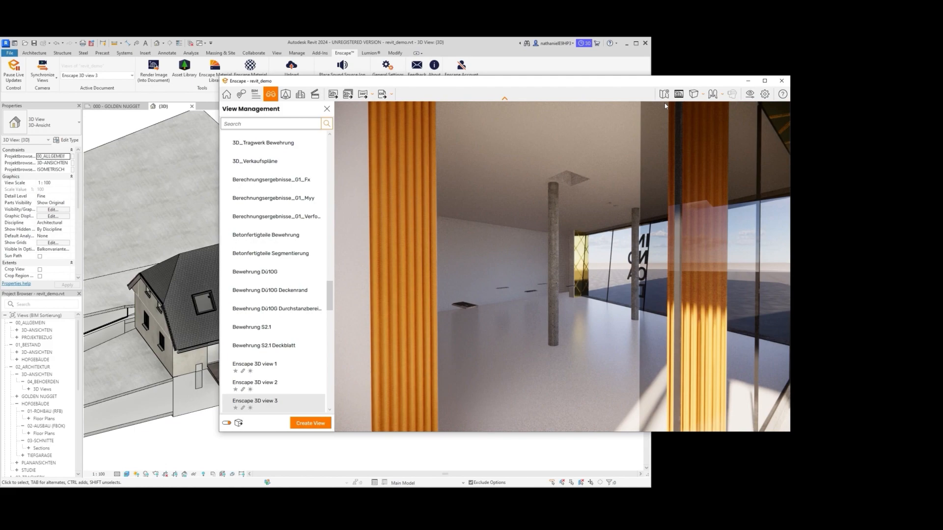
- Switch to File Explorer and open the Panoramas folder inside Documents > Enscape
scroll(308, 322, down, 3)
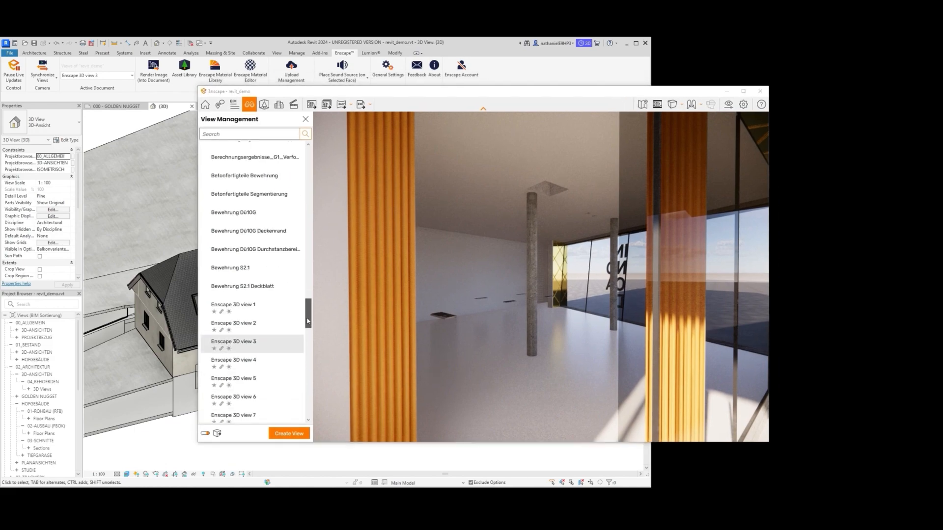
drag(307, 321, 307, 317)
key(alt+Tab)
click(111, 298)
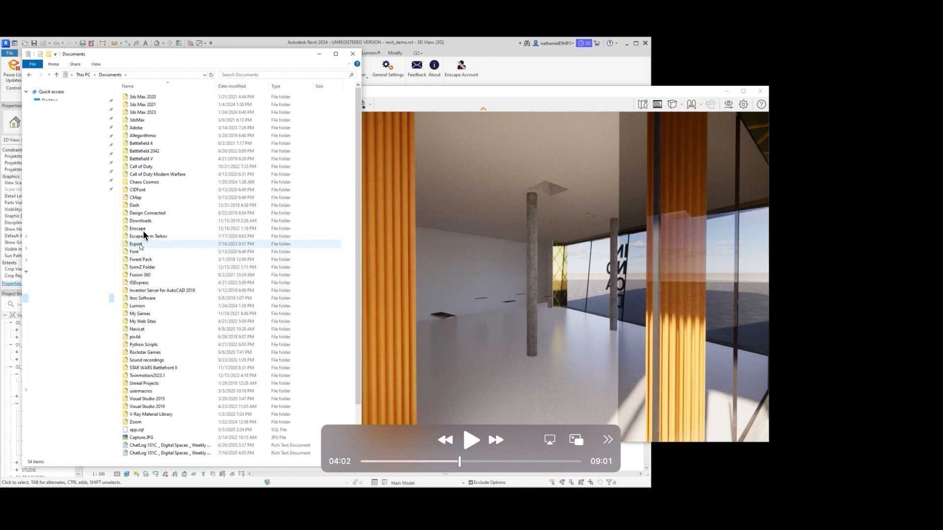
double_click(137, 229)
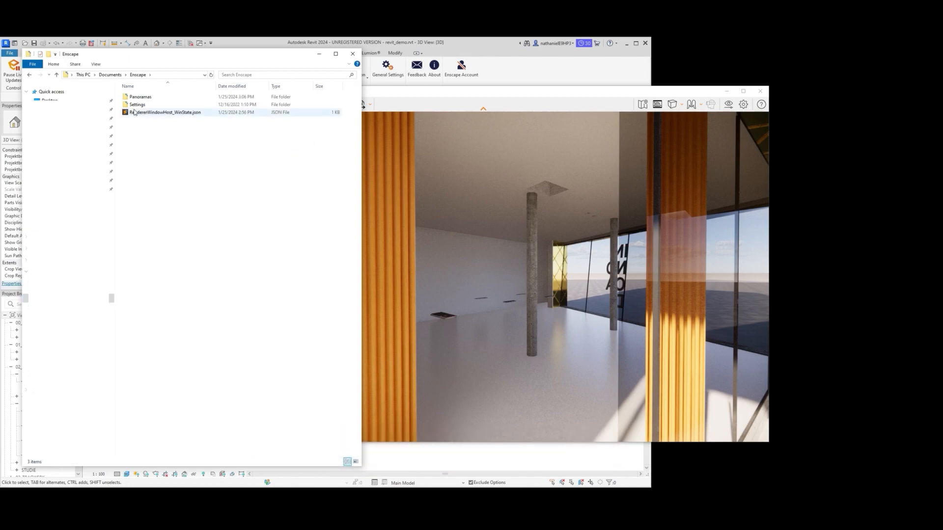
click(139, 98)
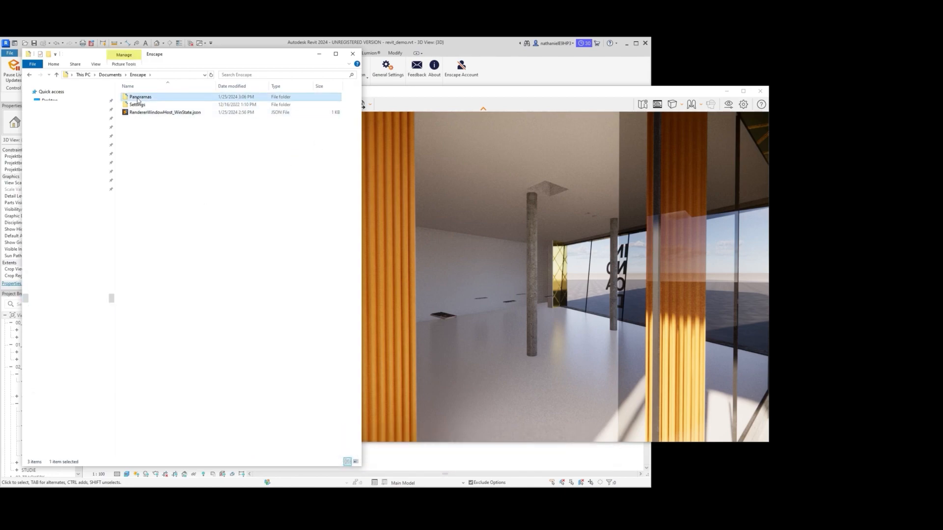
double_click(138, 101)
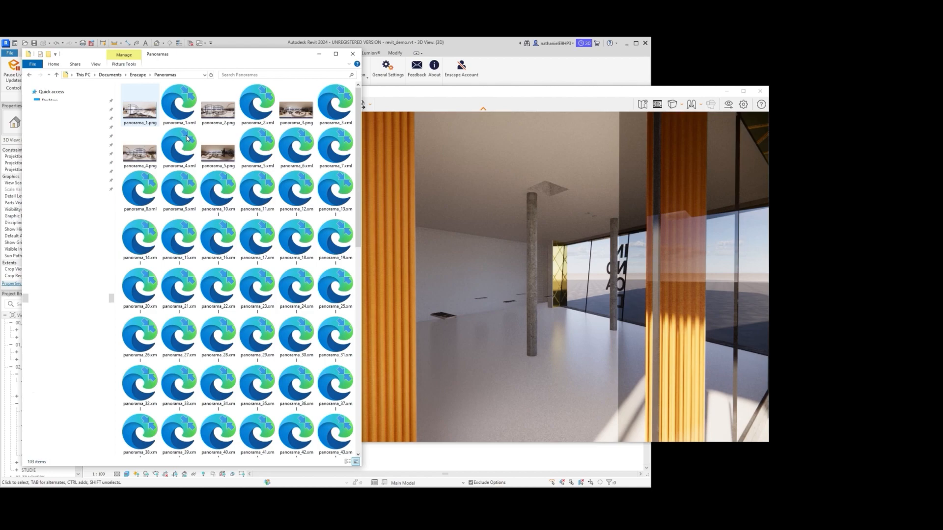
- Show the Panoramas folder contents as details and select the newest files, panorama_96.xml to panorama_98.xml
scroll(255, 275, down, 10)
right_click(244, 294)
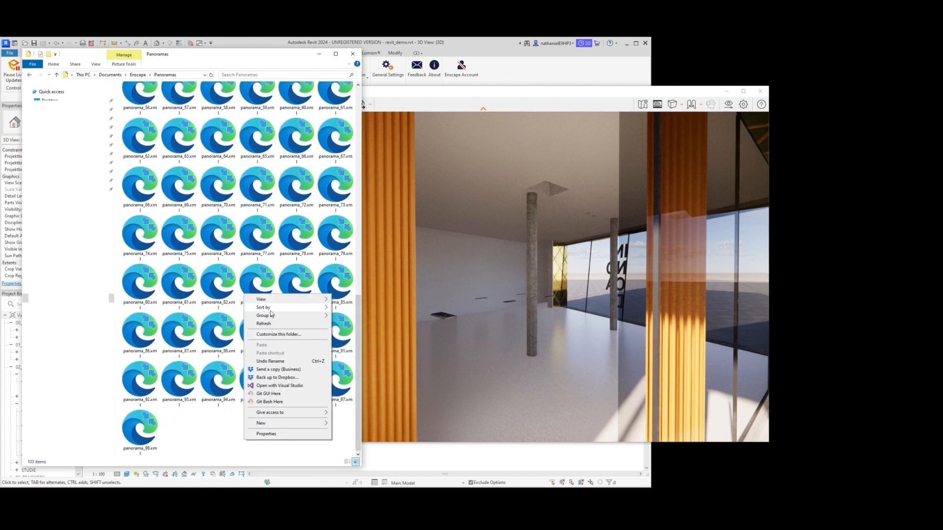
mouse_move(267, 300)
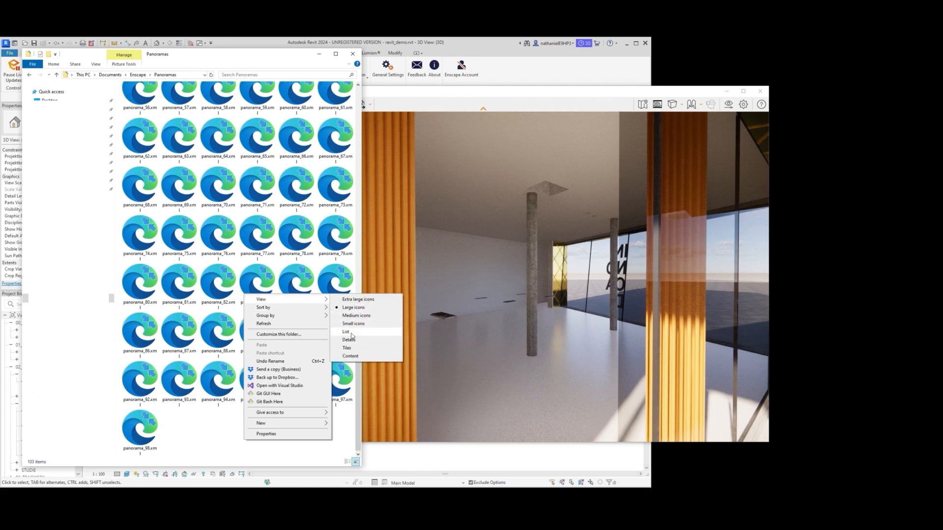
click(350, 340)
scroll(233, 425, down, 6)
click(216, 438)
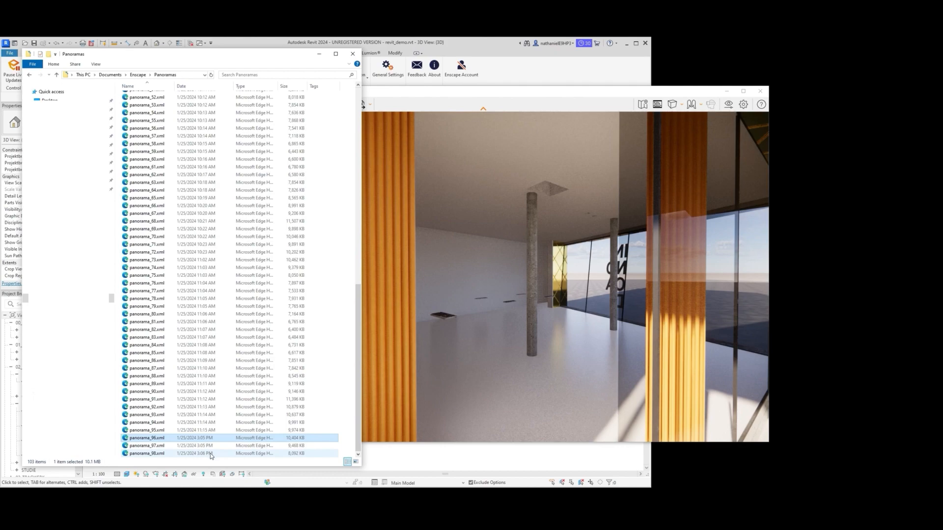
shift+click(212, 454)
click(212, 454)
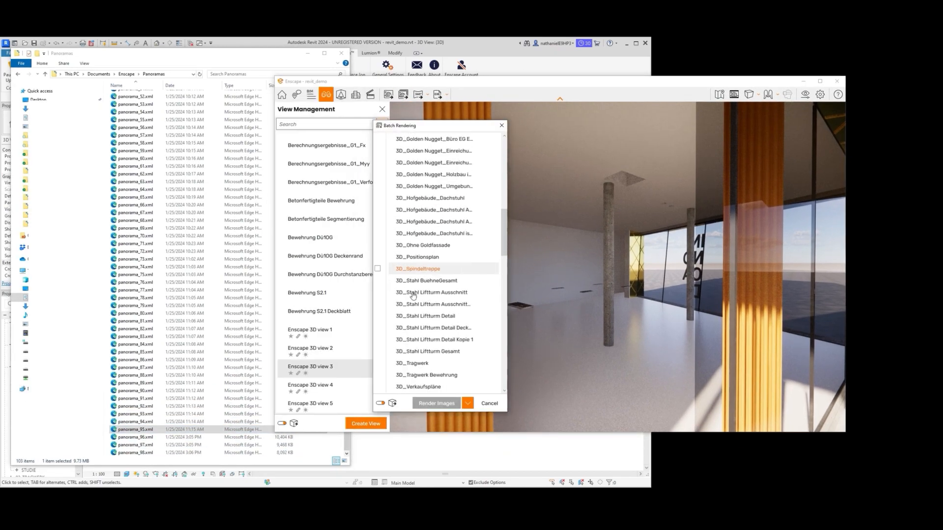
scroll(412, 293, down, 6)
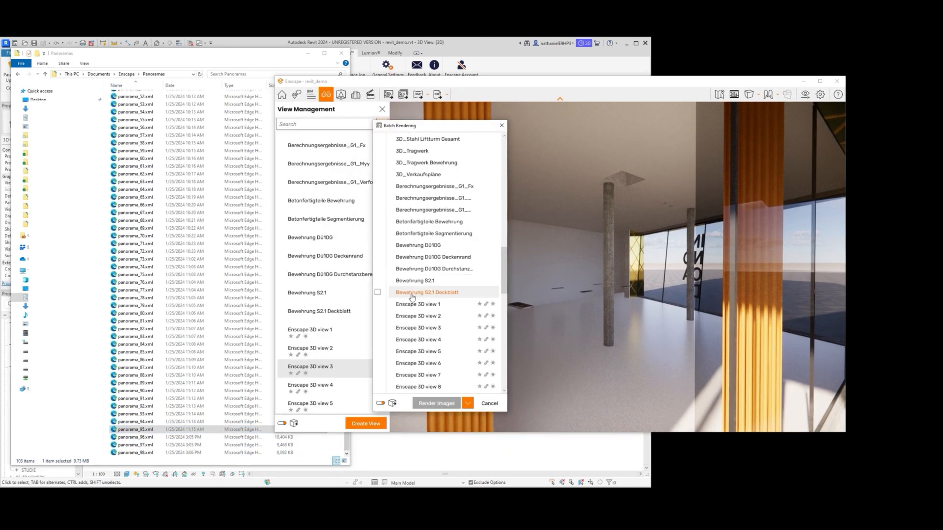
scroll(382, 345, down, 2)
drag(378, 341, 379, 360)
scroll(379, 363, down, 2)
drag(378, 304, 378, 363)
scroll(379, 363, down, 2)
drag(378, 304, 379, 319)
scroll(403, 364, up, 4)
click(467, 404)
click(451, 428)
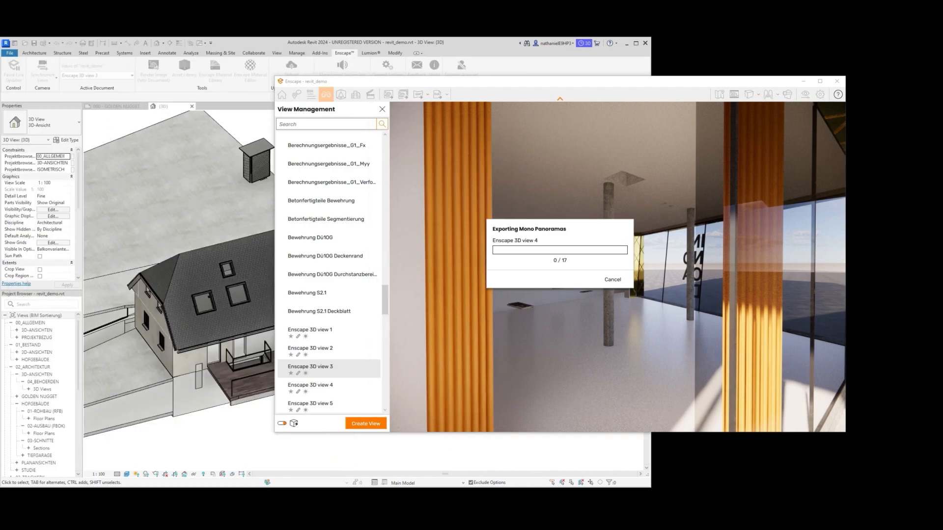
drag(938, 101, 398, 96)
click(455, 84)
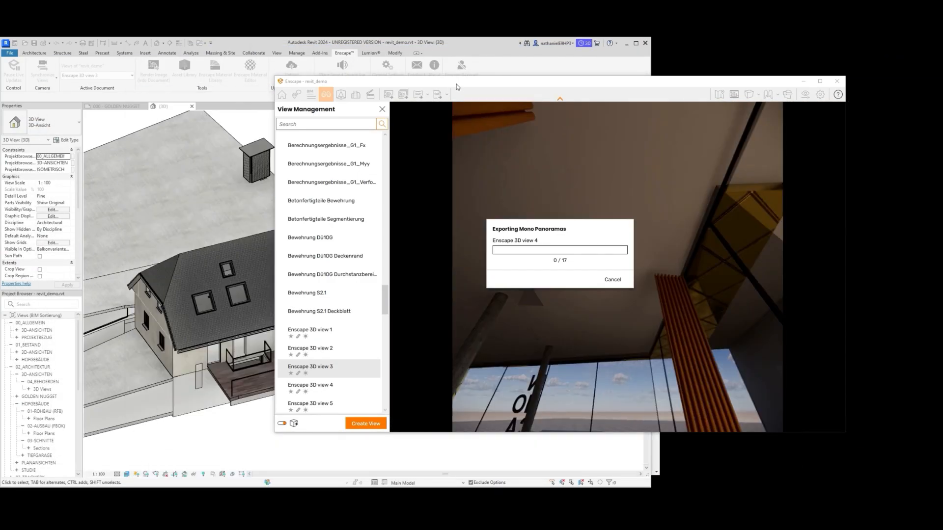
click(612, 279)
- Move the Enscape window aside and place the Digital Spaces browser window over Revit so both are visible
drag(477, 85, 683, 67)
drag(472, 99, 367, 54)
drag(685, 65, 554, 34)
drag(351, 392, 556, 390)
drag(458, 52, 453, 67)
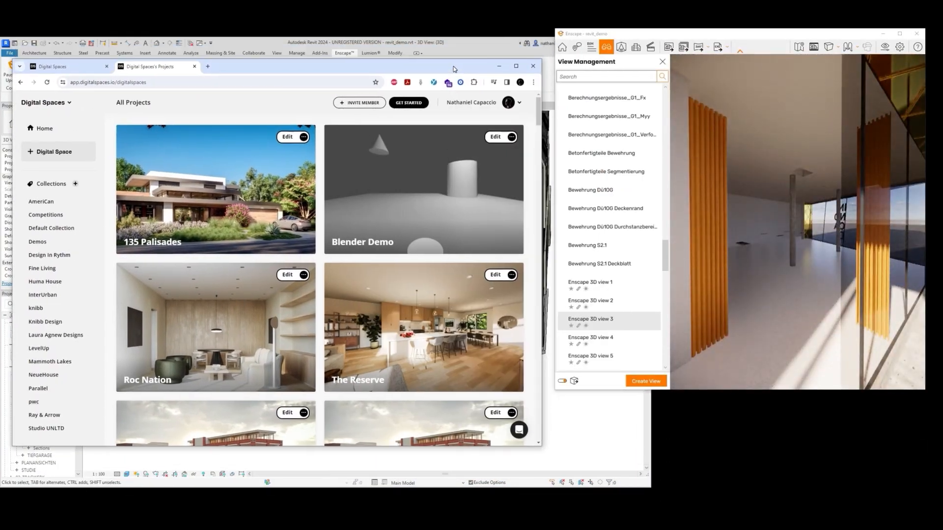
- Batch render Enscape 3D view 4 through Enscape 3D view 20 as mono panoramas
click(684, 47)
drag(454, 131, 762, 136)
scroll(751, 275, down, 10)
scroll(750, 291, down, 7)
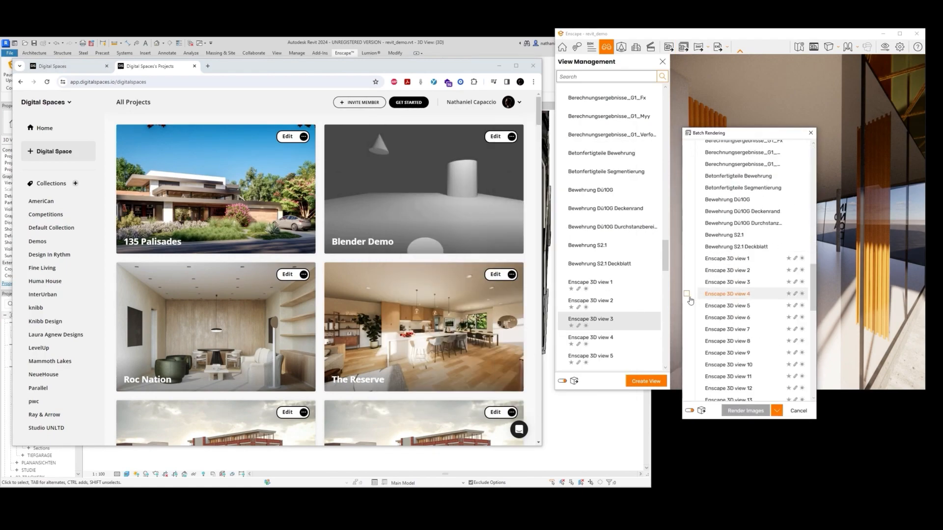
drag(687, 294, 687, 382)
scroll(686, 373, down, 3)
scroll(693, 368, up, 5)
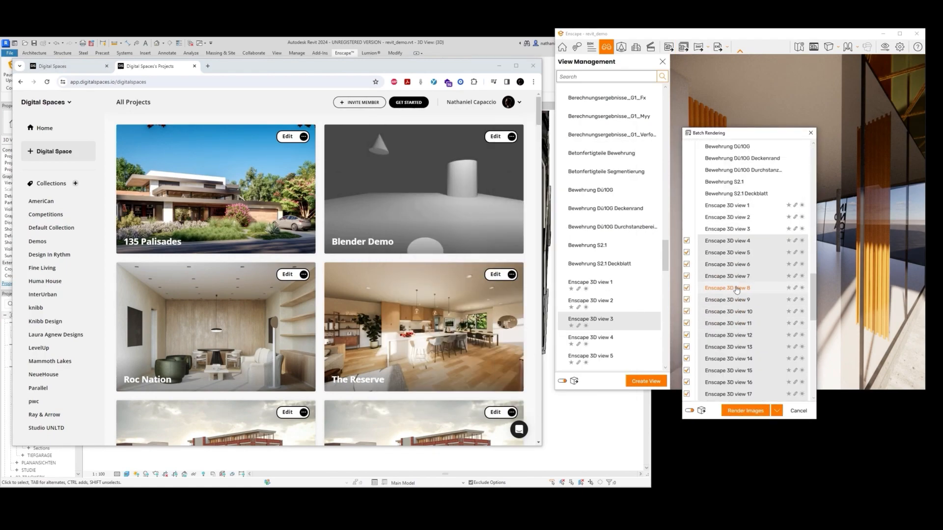
click(746, 410)
- Switch to the Digital Spaces projects page in the browser and create a Digital Space named Revit Demo
drag(398, 69, 398, 71)
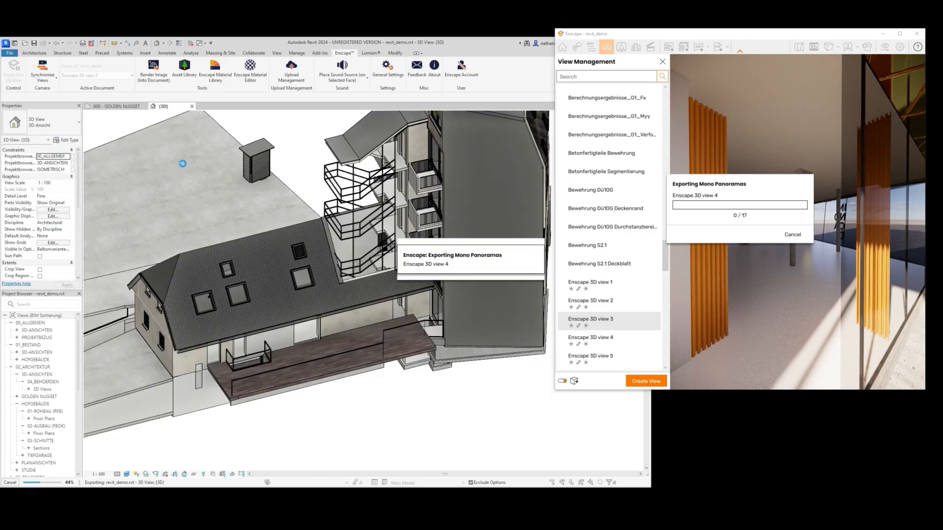
mouse_move(135, 525)
click(153, 491)
click(55, 153)
click(276, 268)
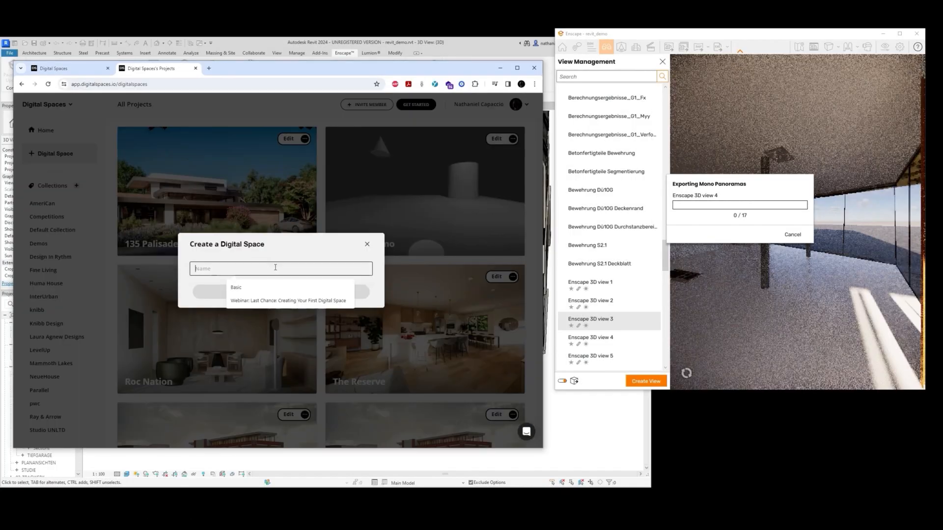
text(Revit Demo)
click(274, 294)
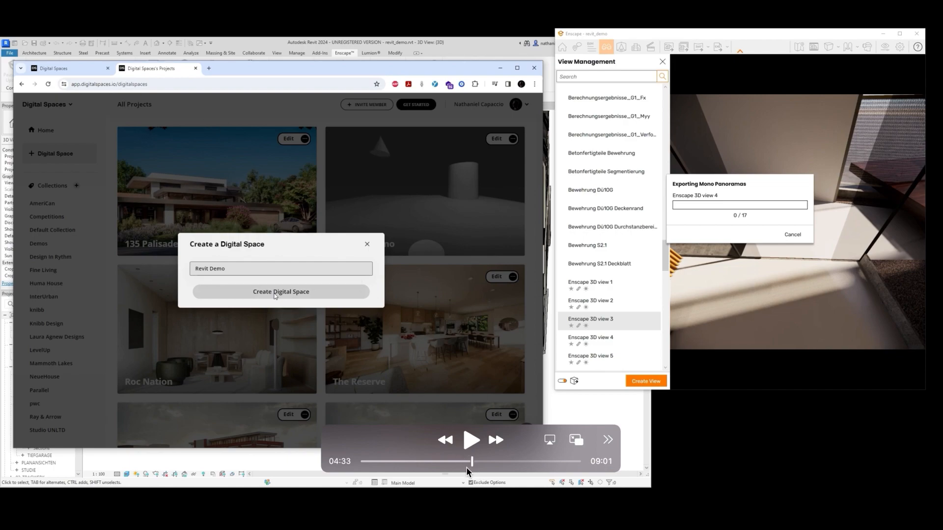
drag(472, 463, 471, 463)
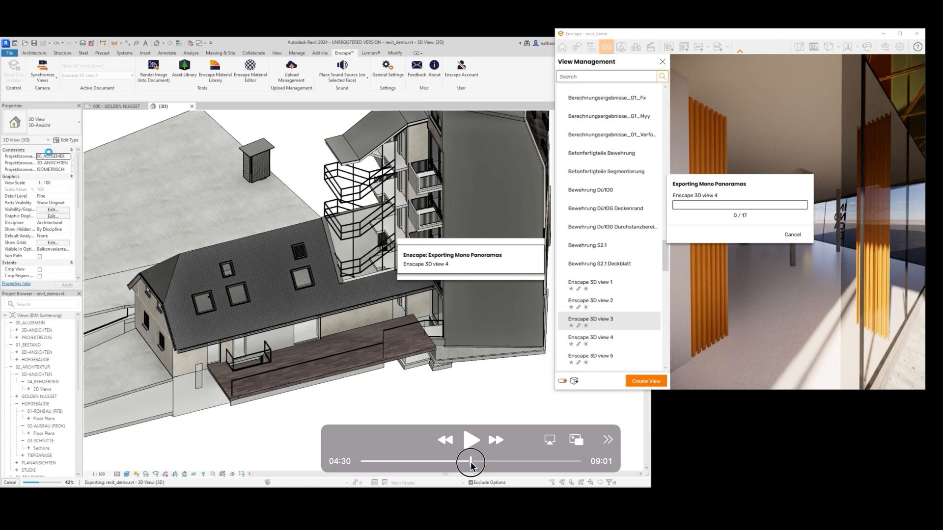
click(470, 442)
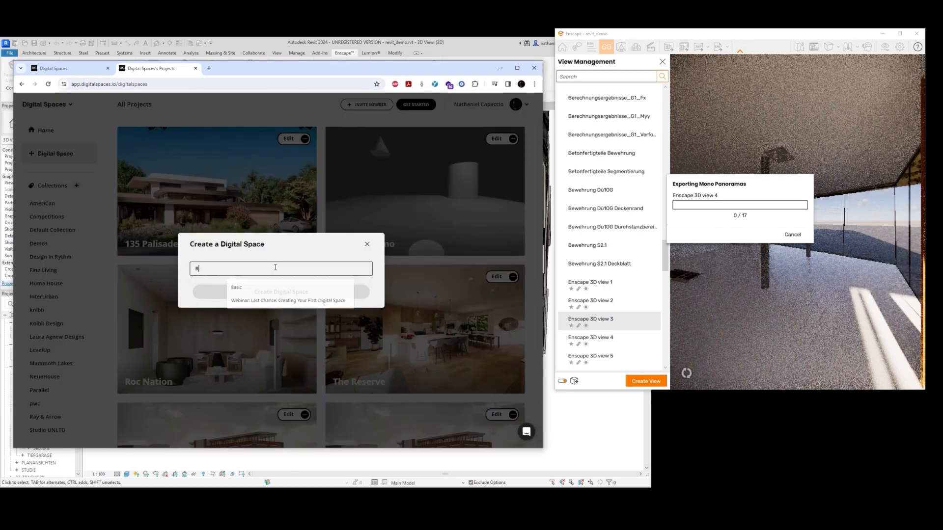
text(t Demo)
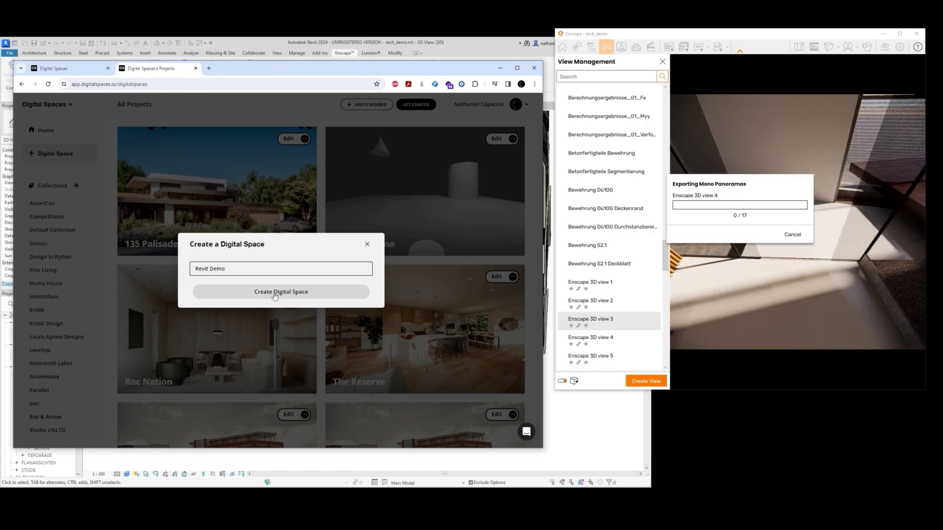
click(275, 295)
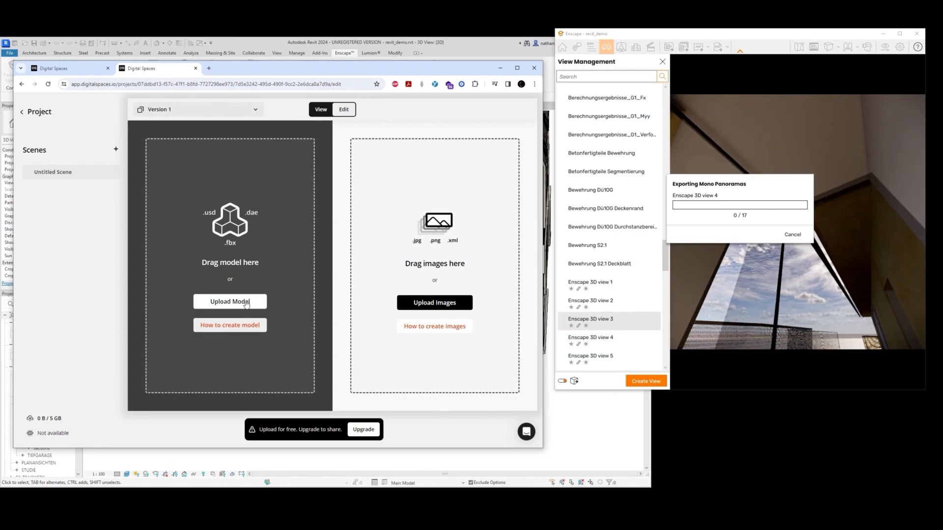
- Upload the model revit_demo-3DView-{3D}.fbx from the Desktop and bring the browser window back to the front
click(246, 303)
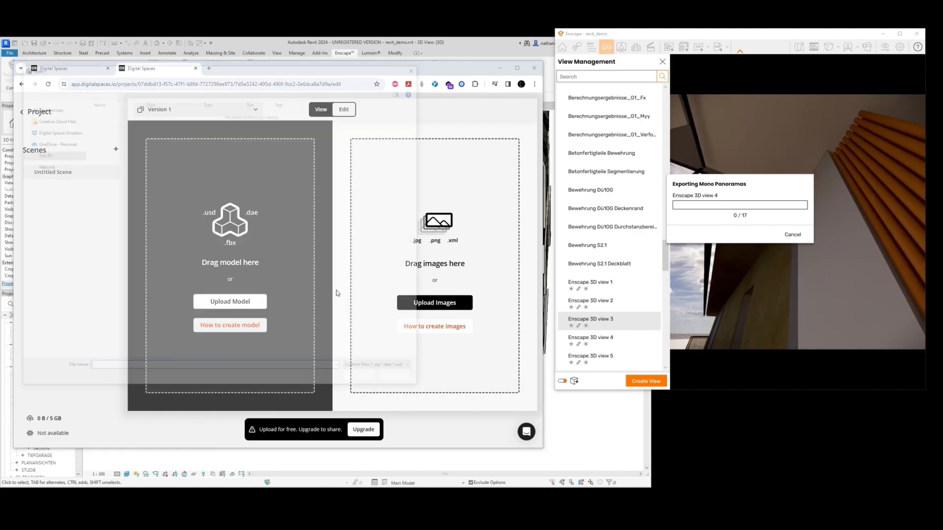
click(358, 180)
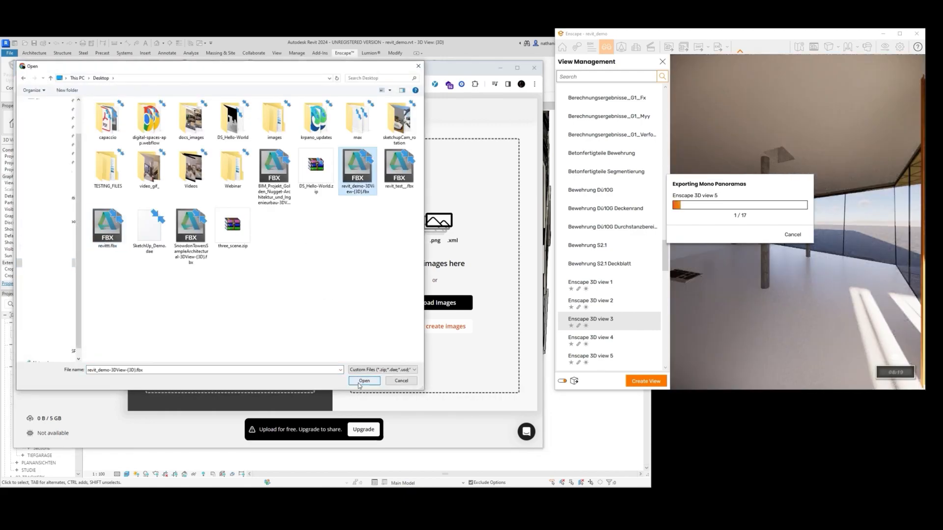
click(364, 381)
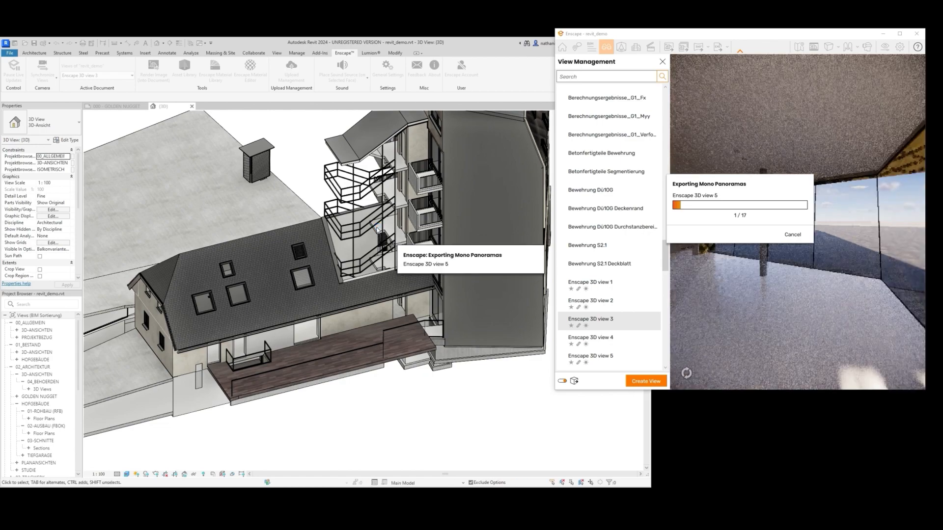
key(alt+Tab)
drag(377, 68, 381, 41)
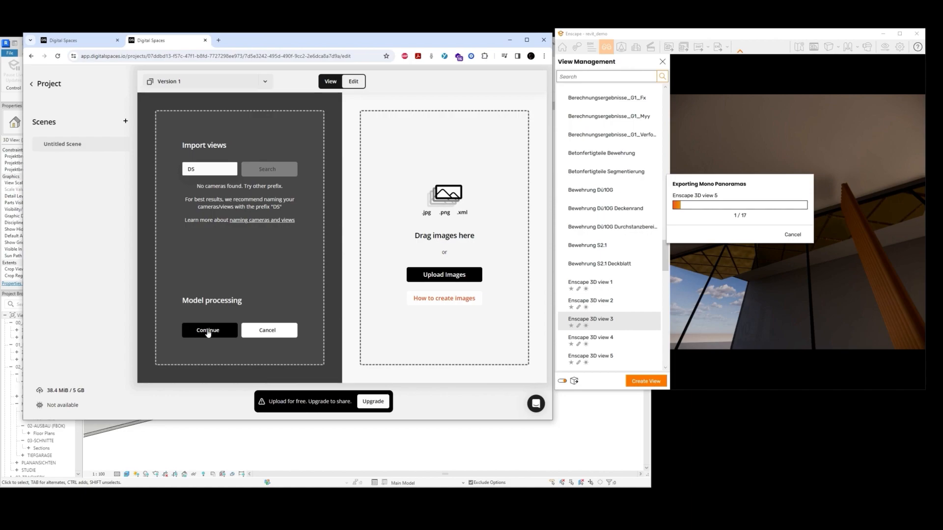
- Continue processing the uploaded model without importing views, return to the Digital Spaces browser window and zoom in on the processed model
click(208, 330)
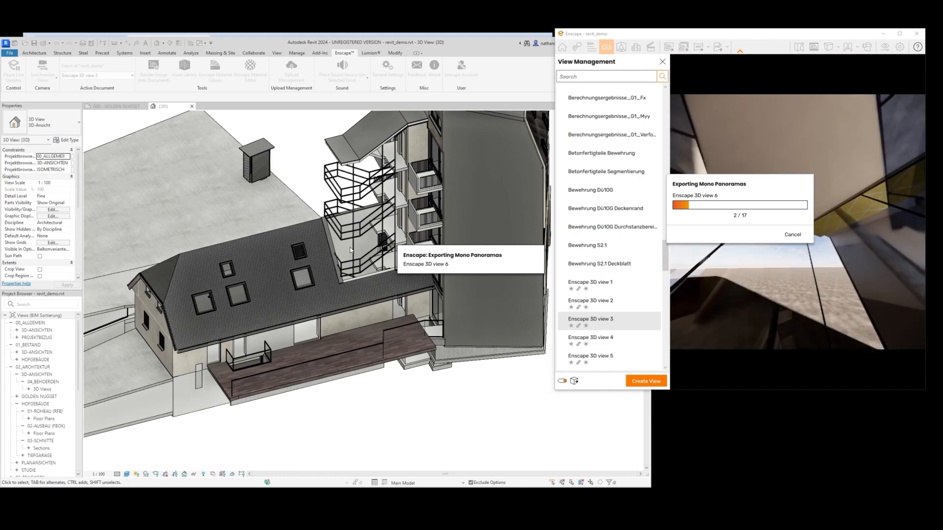
click(161, 491)
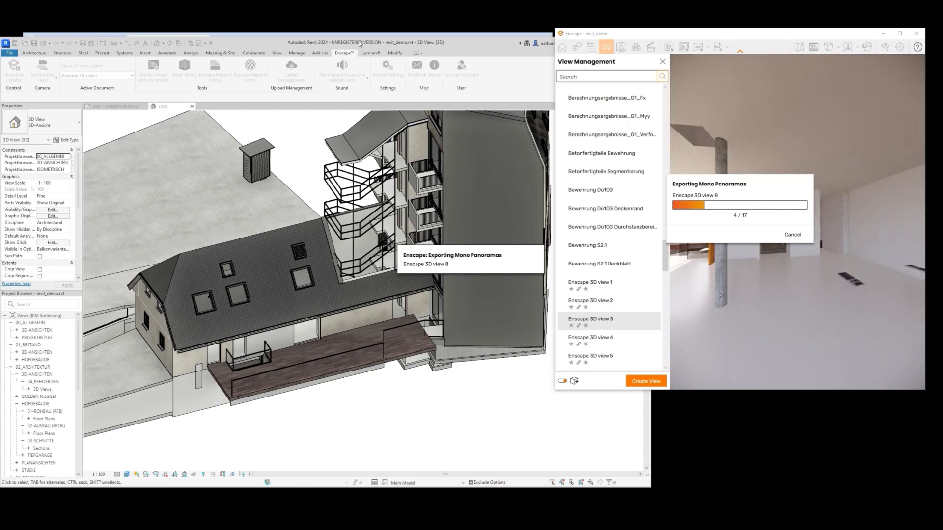
mouse_move(440, 432)
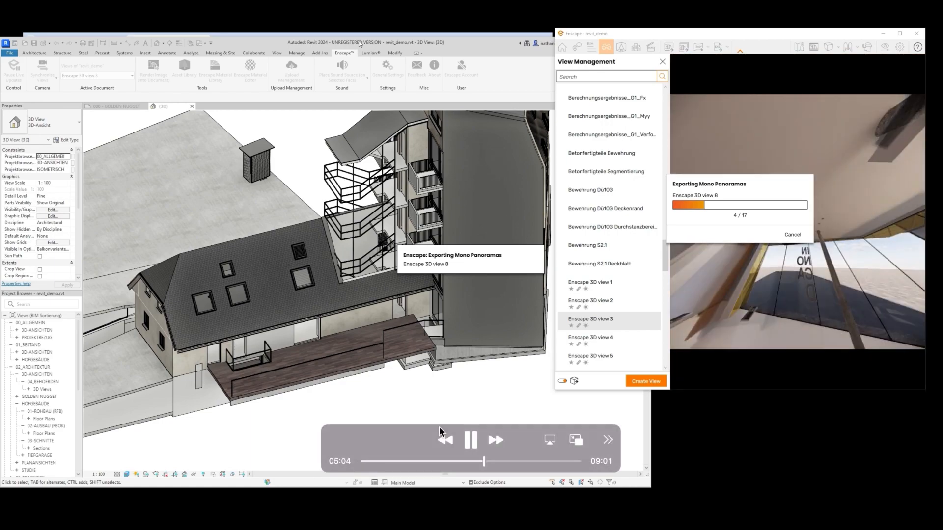
drag(485, 467, 495, 467)
key(space)
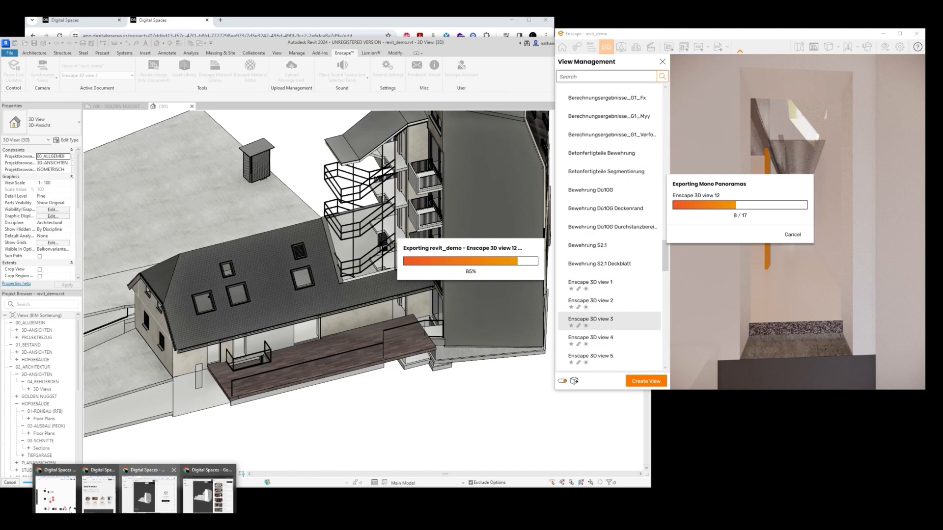
click(149, 497)
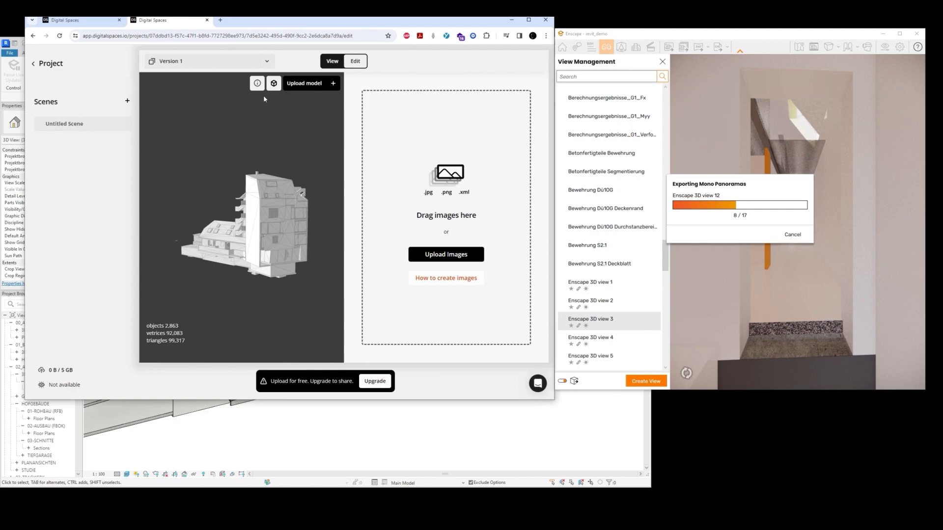
scroll(257, 280, up, 5)
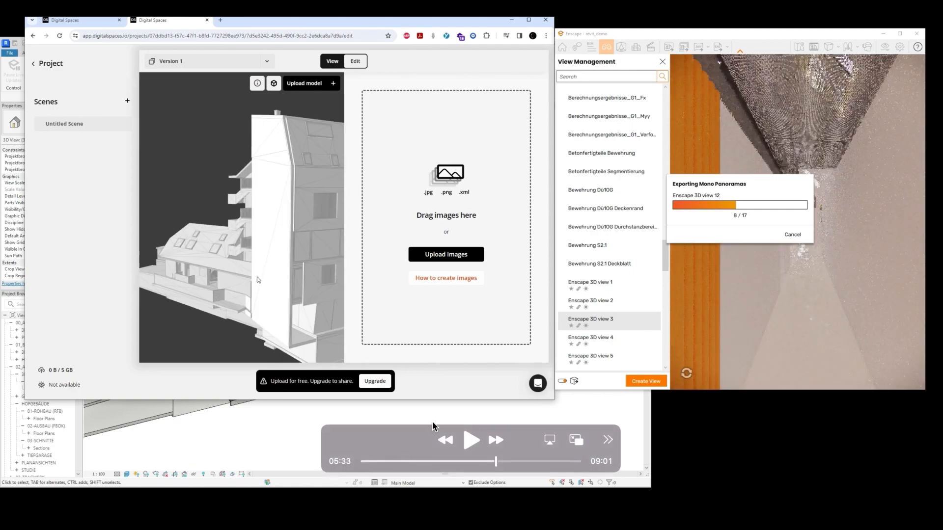
- Upload the rendered panorama PNG images to the Untitled Scene
click(497, 465)
drag(496, 466, 494, 465)
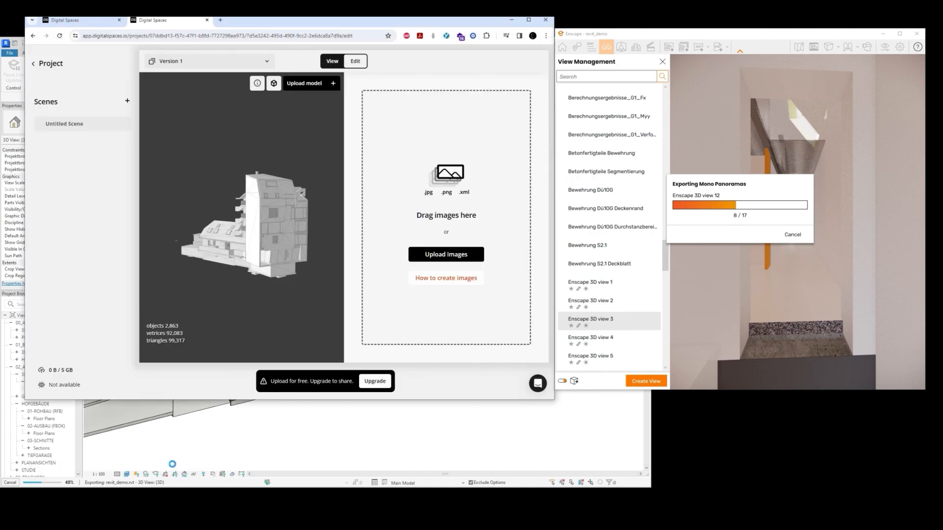
key(space)
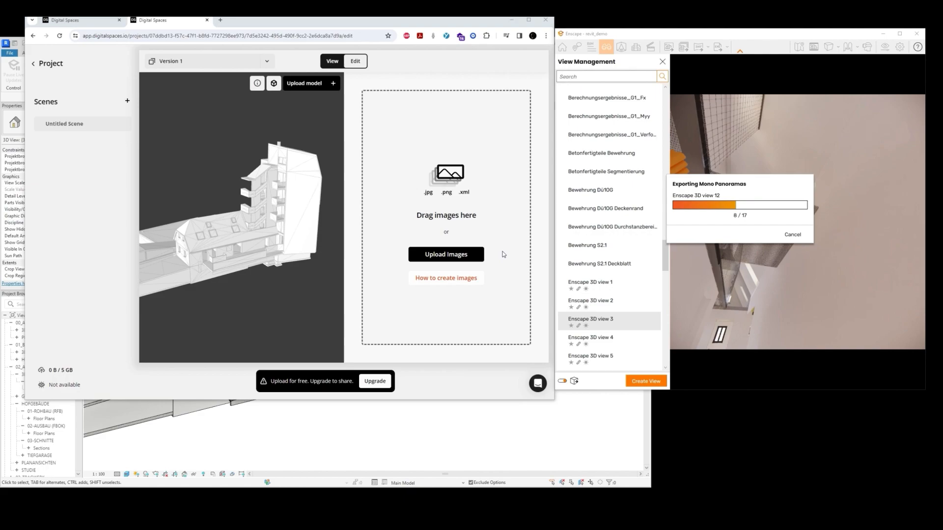
mouse_move(707, 182)
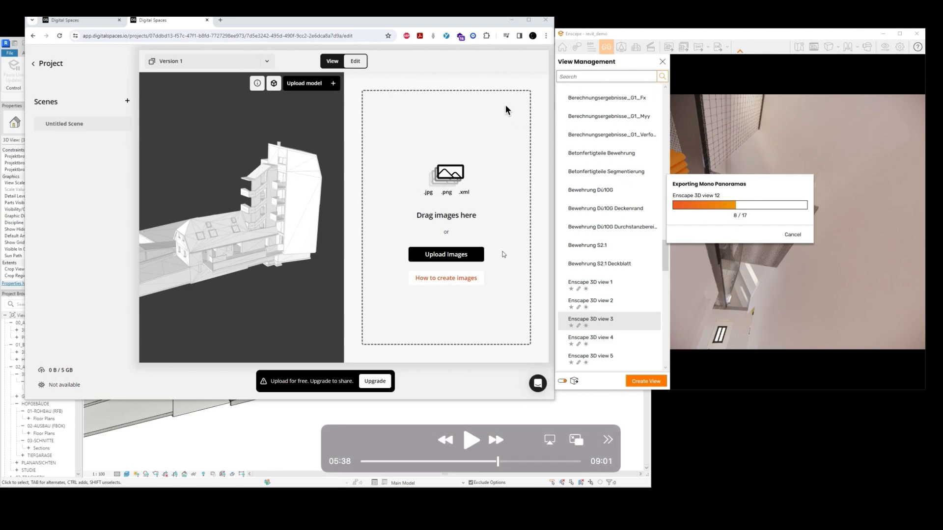
click(503, 254)
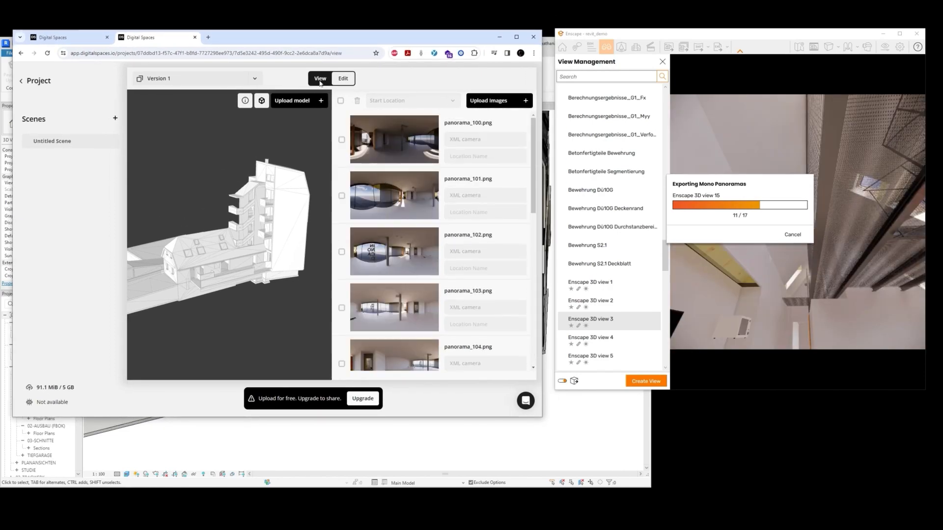
click(321, 79)
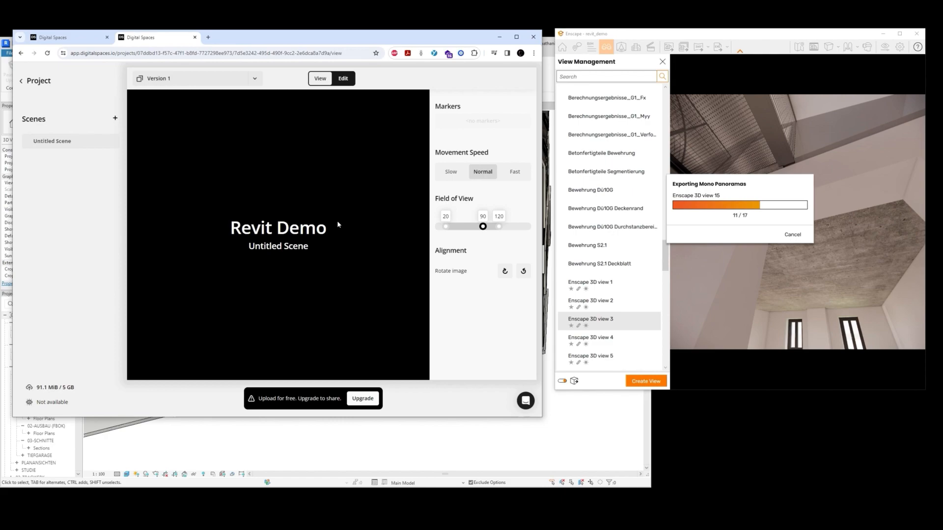
mouse_move(425, 40)
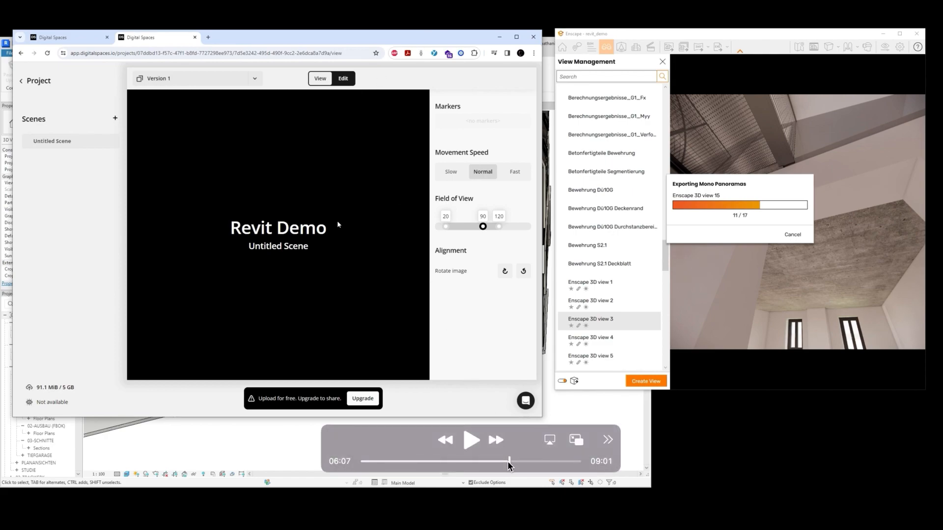
drag(508, 462, 505, 463)
click(475, 440)
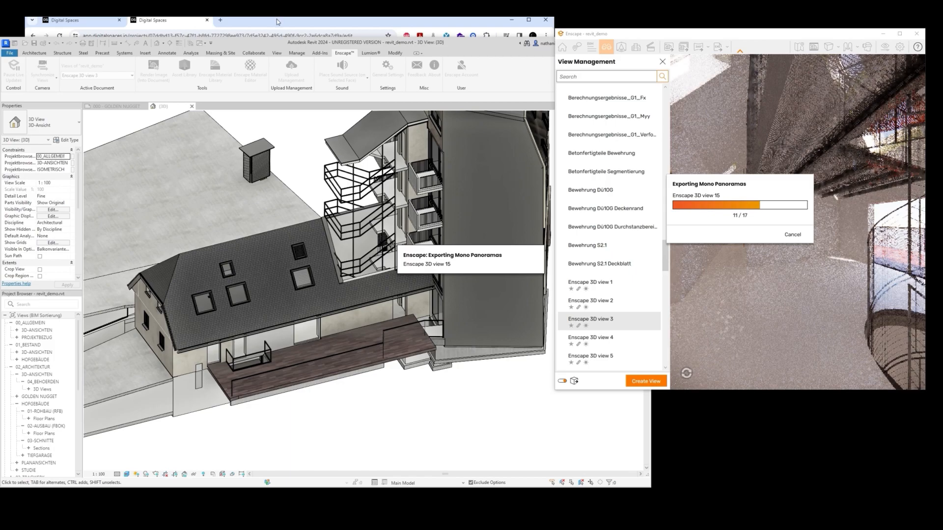
- Bring the Digital Spaces window to the front, review the uploaded panoramas and open the scene in View mode
mouse_move(136, 520)
click(165, 491)
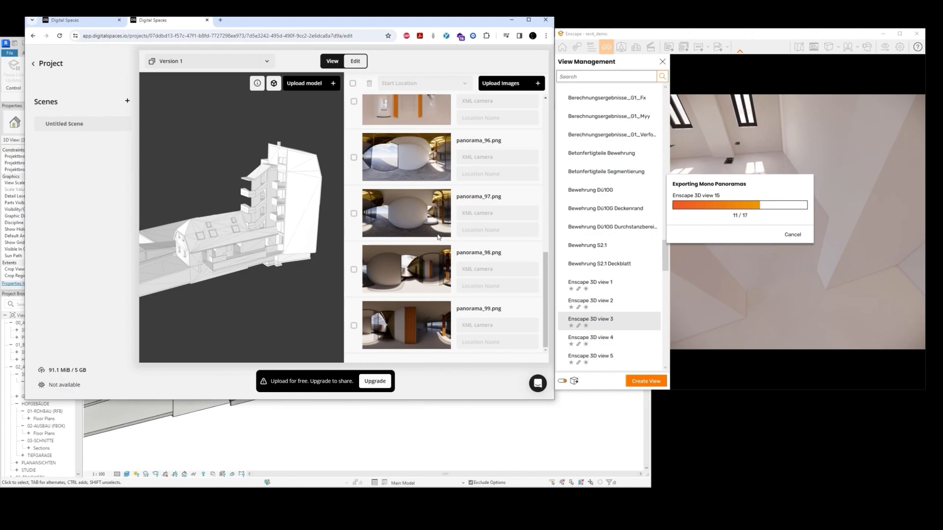
scroll(438, 237, up, 8)
drag(420, 23, 408, 40)
scroll(380, 132, down, 8)
scroll(380, 132, up, 3)
click(320, 78)
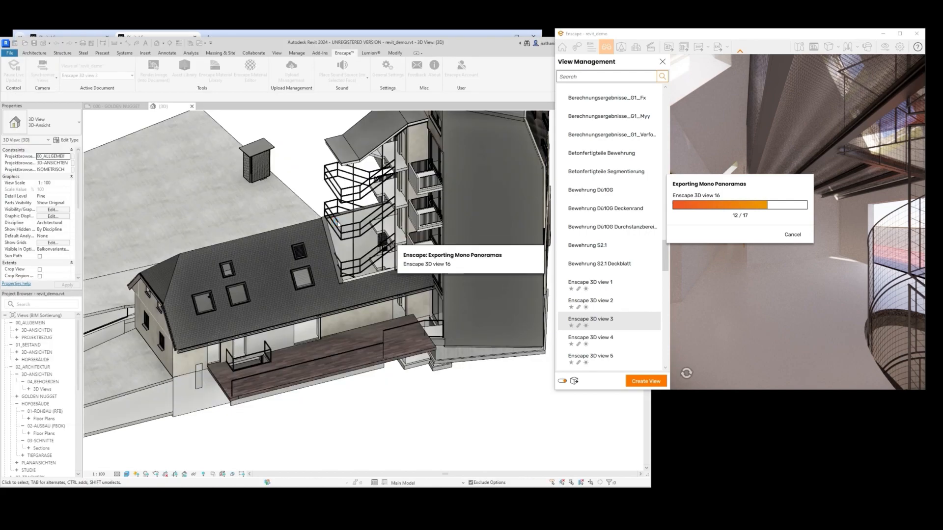
- Walk through the linked panoramas around the glazed entry and the outdoor walkway of the Revit Demo space
click(136, 492)
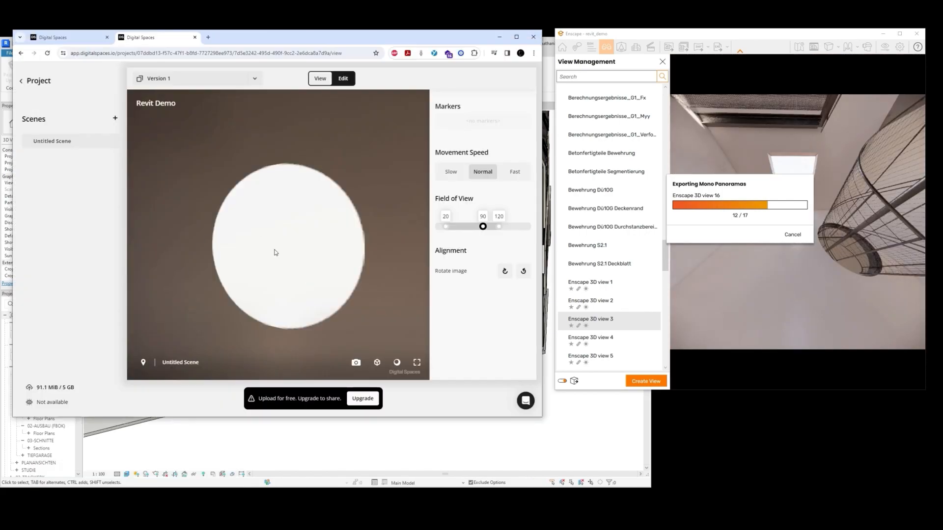
click(276, 251)
click(267, 231)
click(183, 244)
click(192, 234)
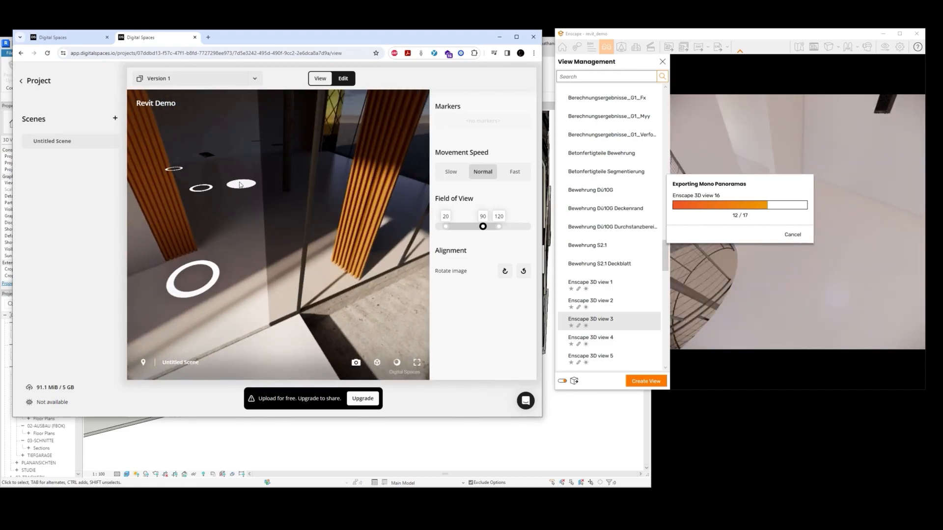
click(305, 228)
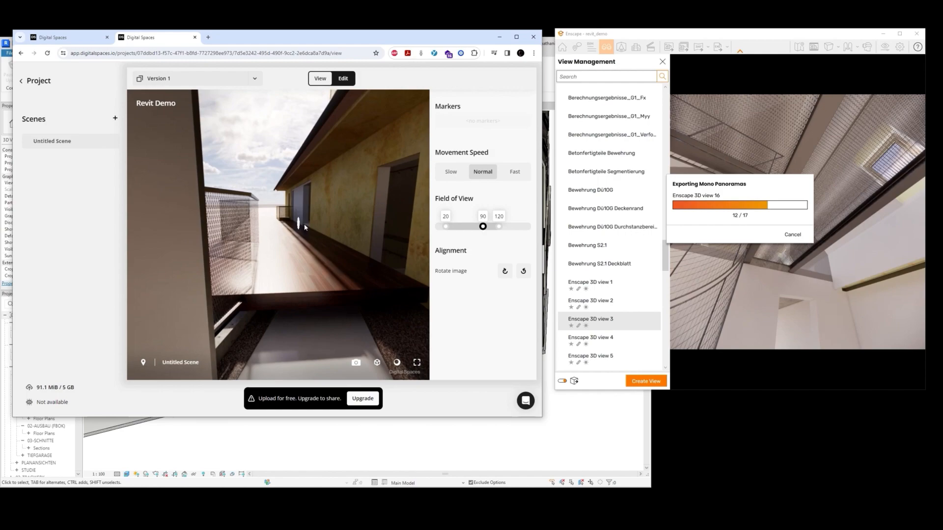
click(304, 227)
click(325, 245)
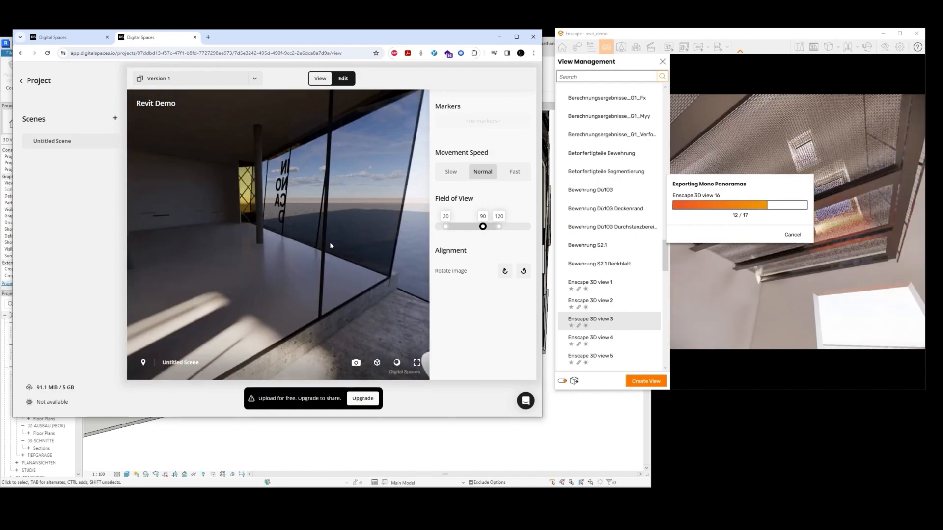
click(330, 246)
drag(403, 236, 294, 183)
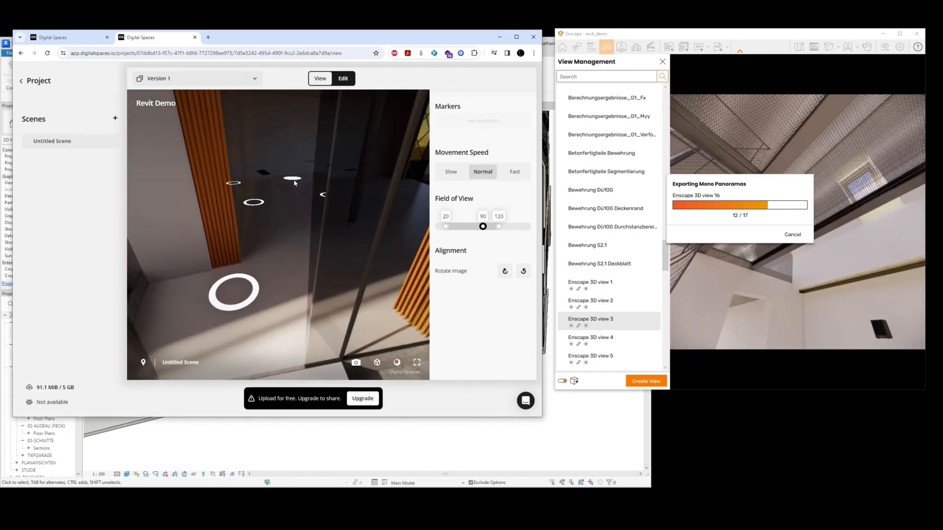
click(294, 181)
- Walk through the interior panoramas, including the hallway and the window-front room, to check the links between them
click(242, 231)
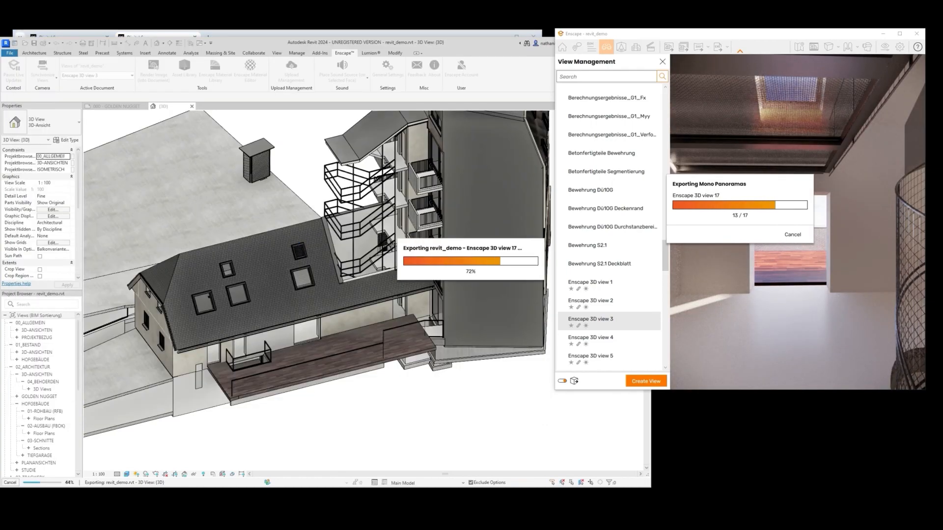
click(279, 272)
click(346, 251)
click(305, 243)
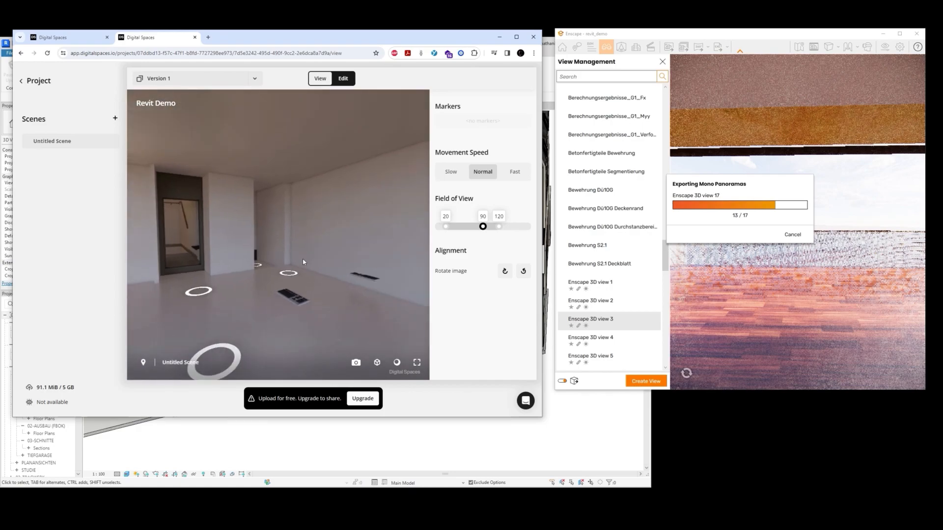
click(303, 262)
click(271, 225)
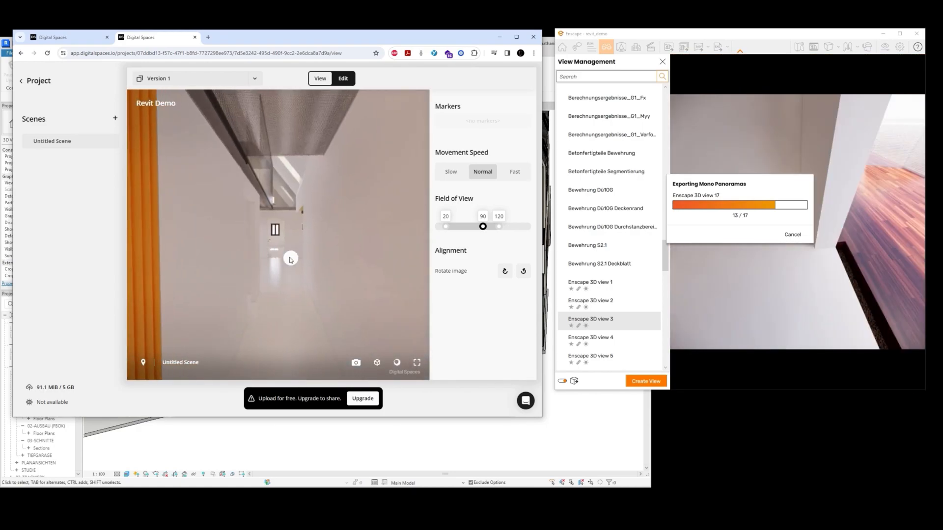
drag(290, 260, 345, 247)
click(281, 279)
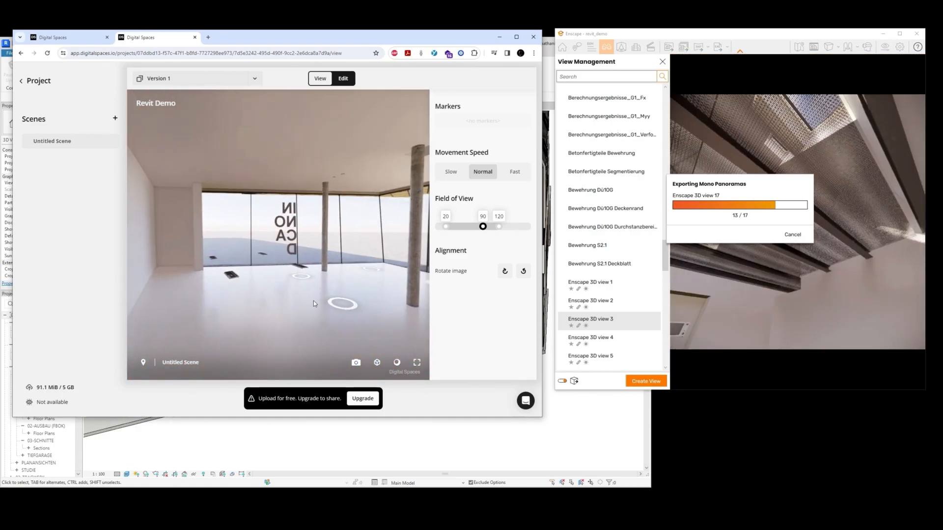
click(339, 303)
click(291, 273)
click(248, 252)
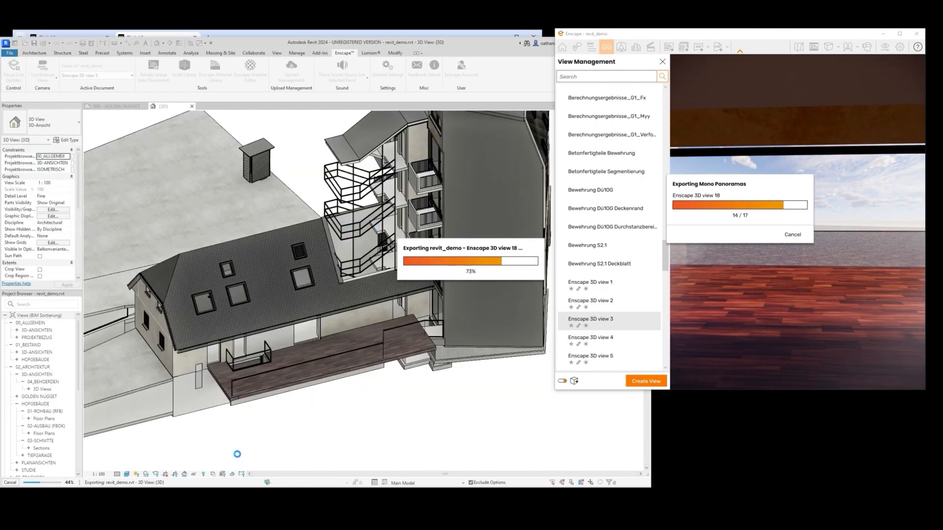
- Switch the scene back to Edit mode and set an uploaded panorama's location name to Entry
key(alt+Tab)
click(343, 79)
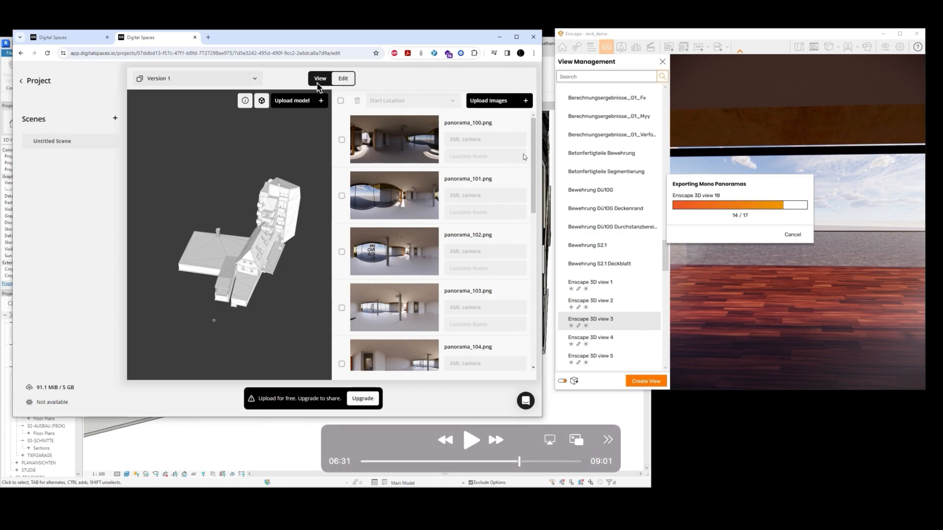
key(space)
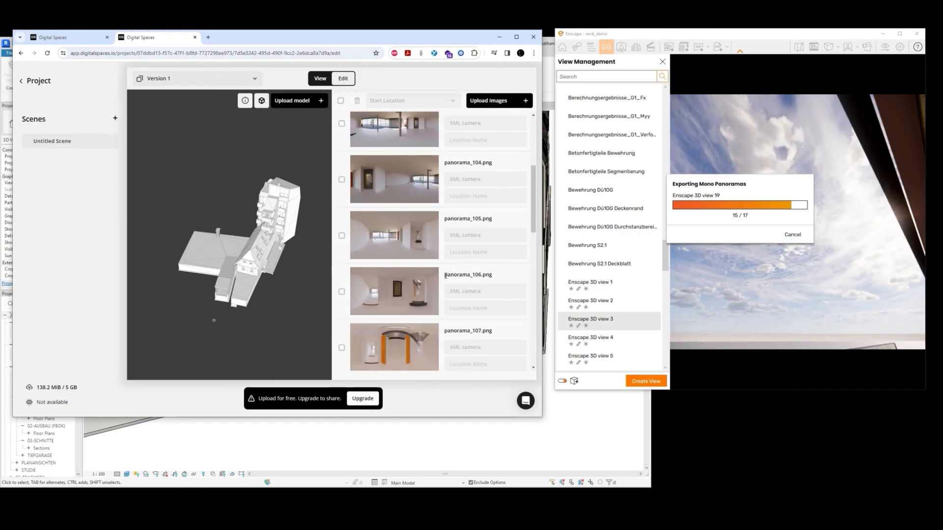
scroll(477, 324, down, 1)
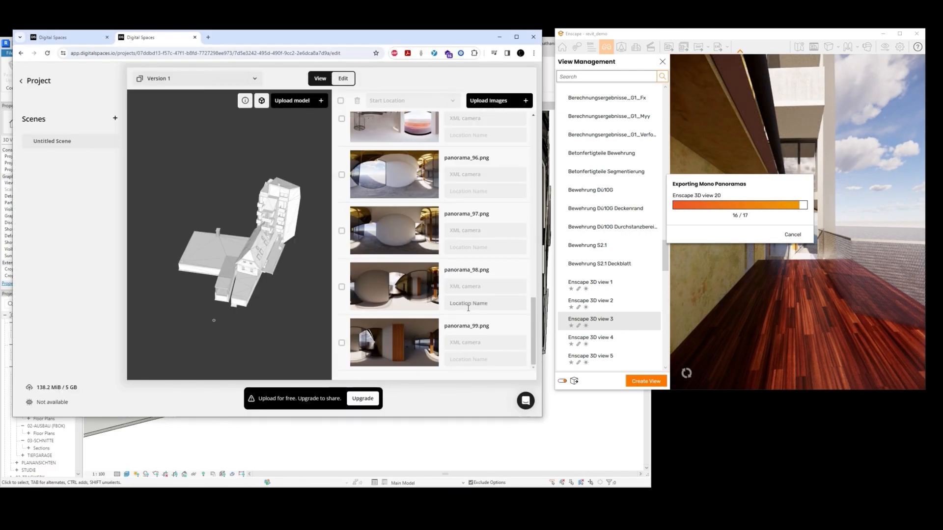
click(474, 220)
text(Entry)
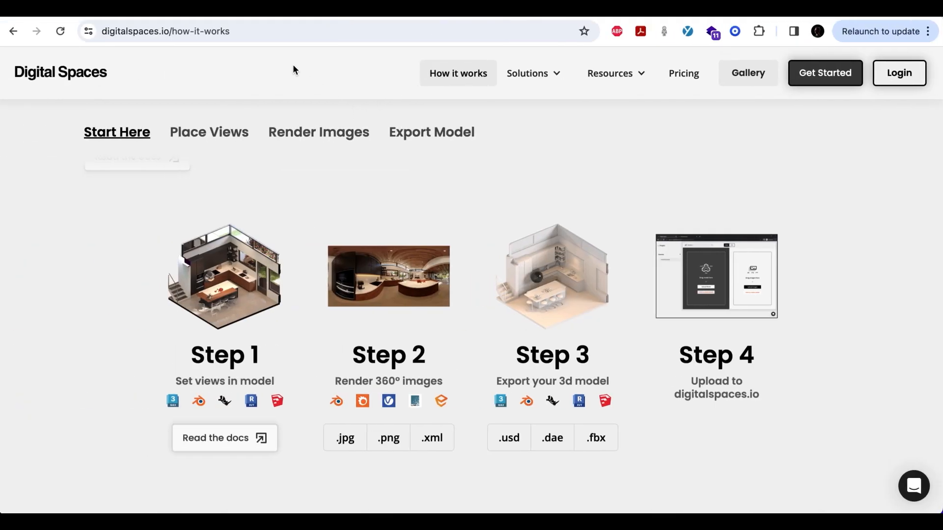
- Open the shared Revit Demo space and walk from the Front Room to the Entry location
click(289, 18)
drag(284, 326, 508, 328)
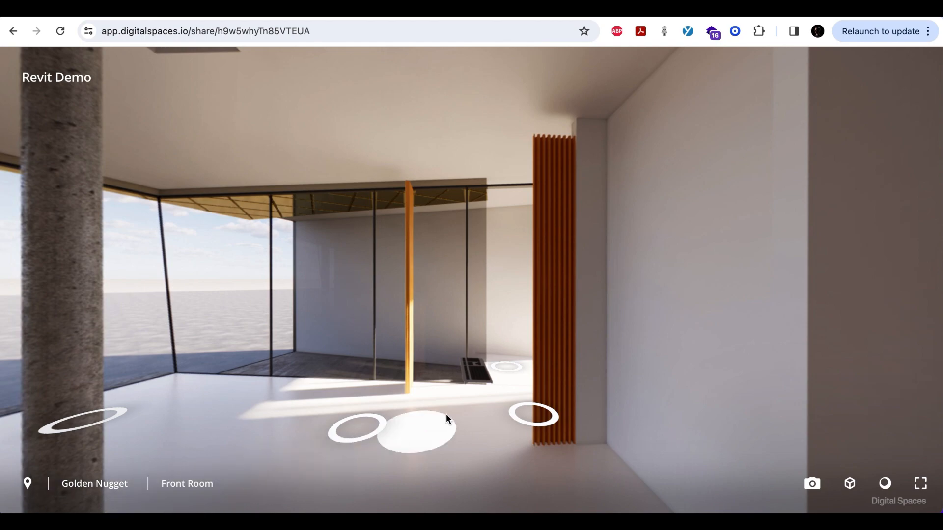
click(499, 368)
click(510, 358)
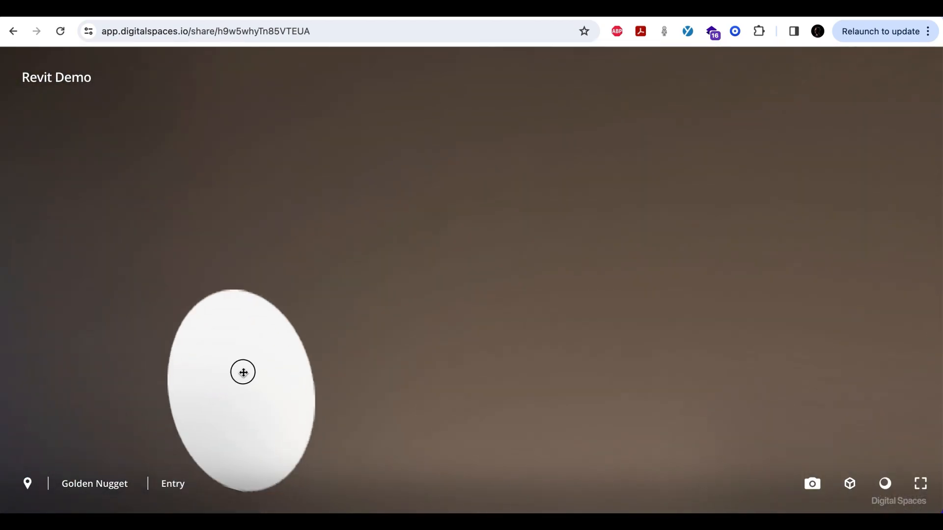
- Look around the Entry location in all directions and open the list of scene locations
drag(243, 372, 646, 369)
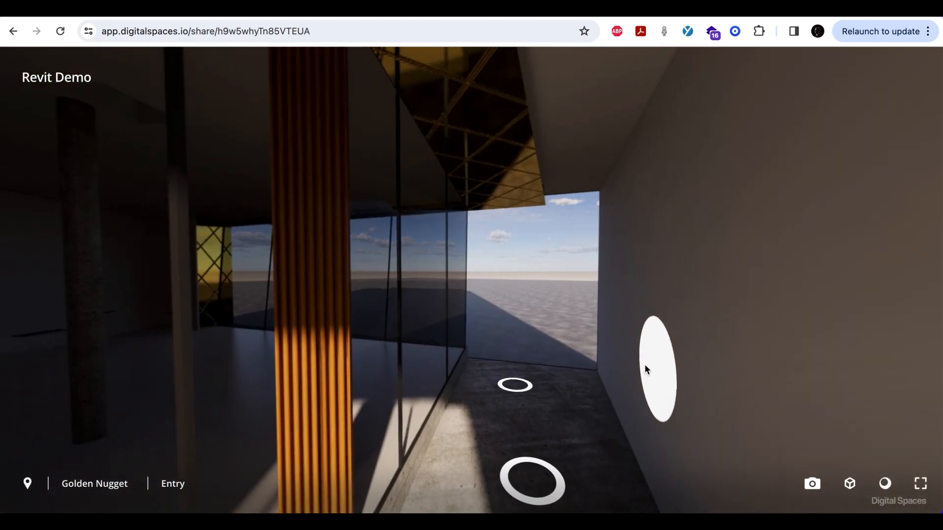
drag(745, 327, 344, 327)
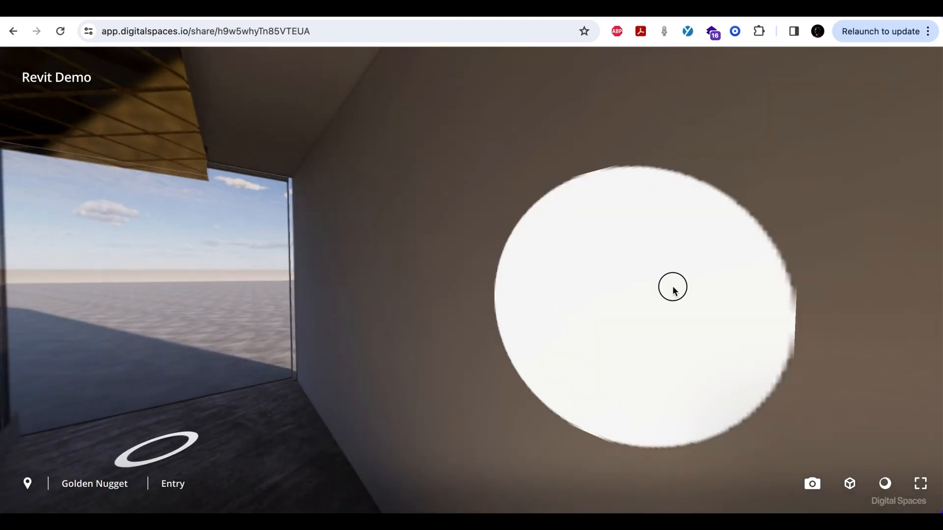
drag(673, 287, 442, 280)
drag(636, 270, 442, 270)
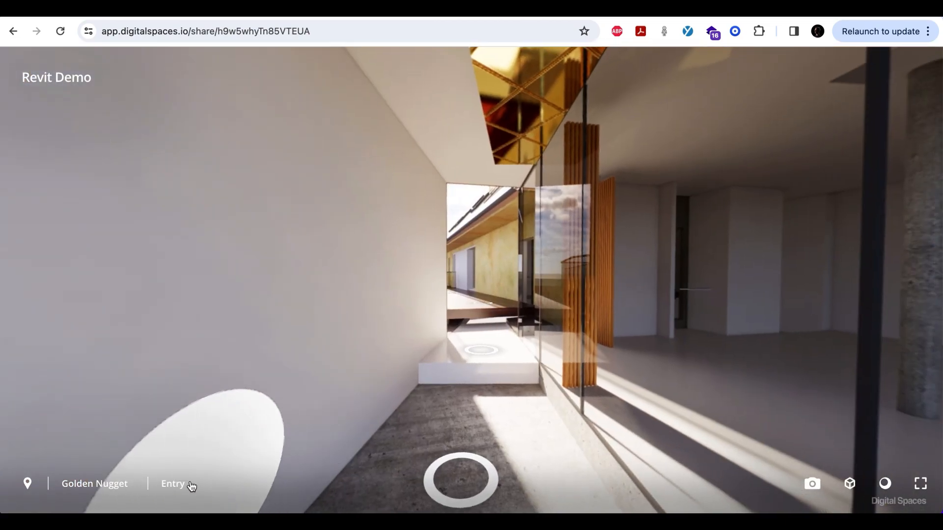
click(178, 485)
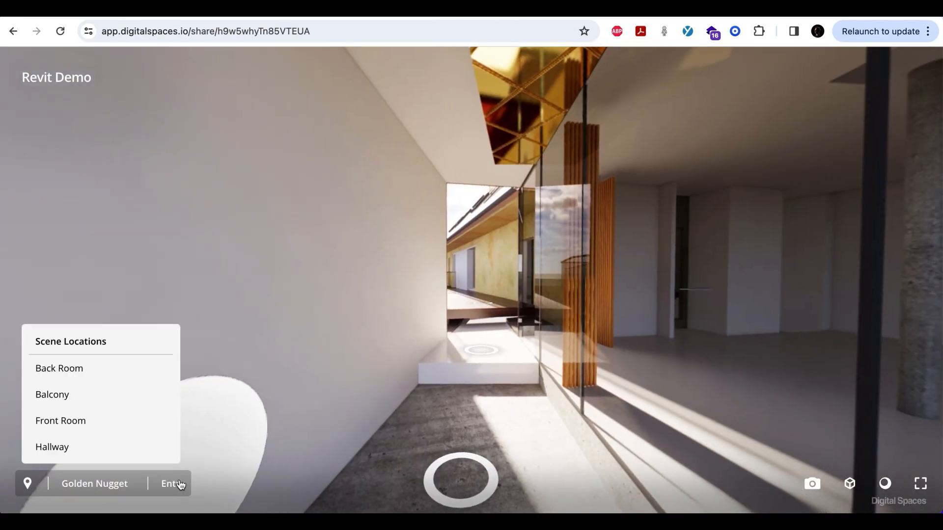
- Visit the Balcony, Back Room and Front Room locations of the shared space and look around in them
click(80, 397)
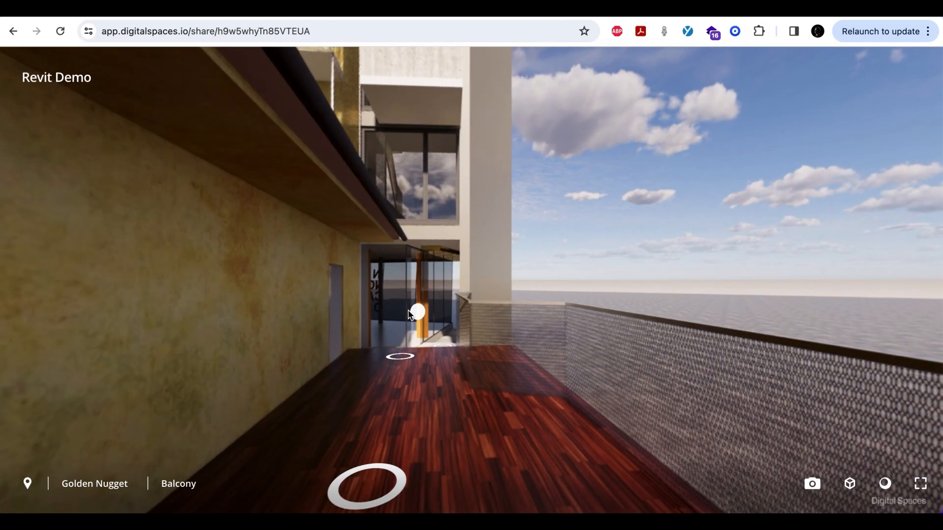
click(416, 314)
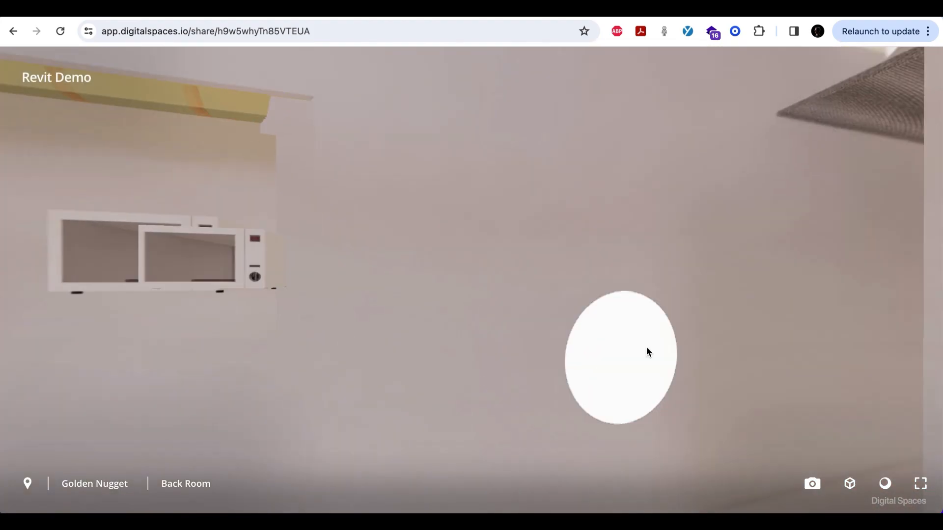
drag(648, 352, 317, 350)
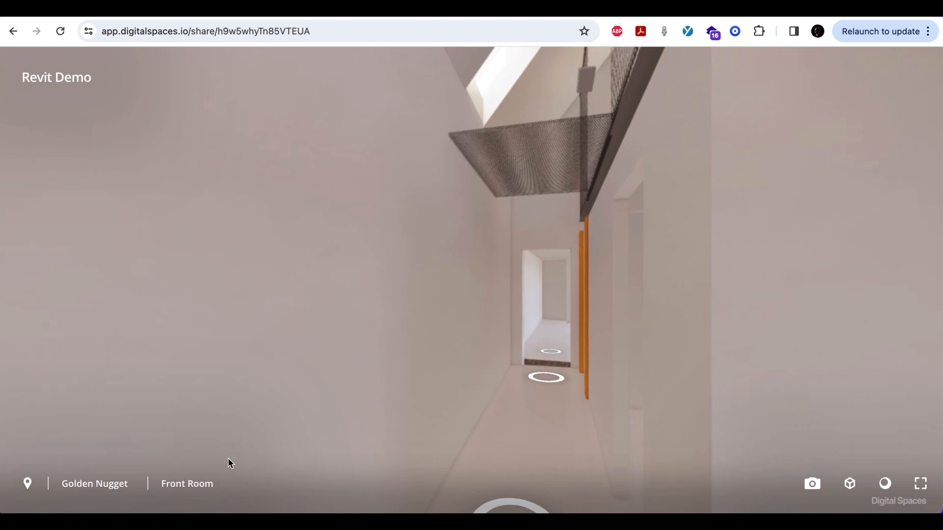
click(185, 492)
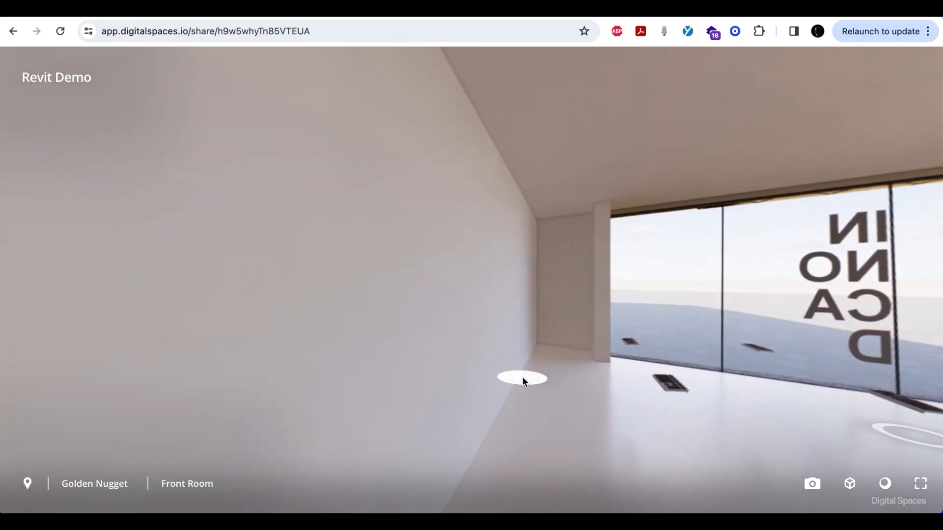
click(523, 382)
drag(631, 337, 338, 396)
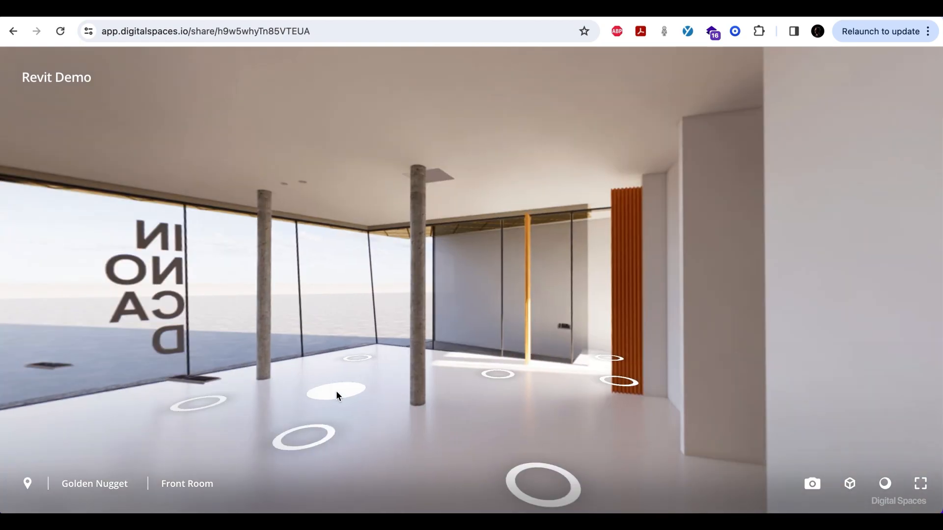
- Jump to the Entry location, walk forward towards the raised white platform and look around
mouse_move(203, 484)
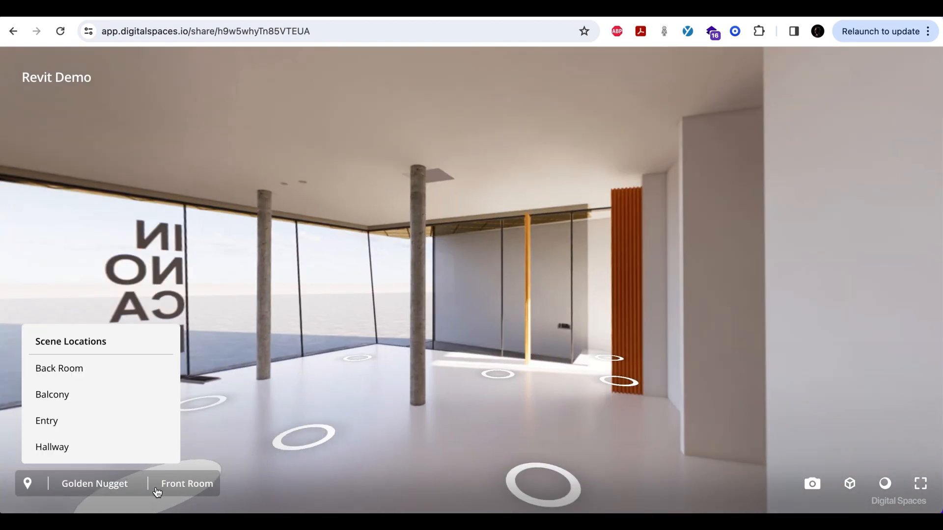
click(81, 429)
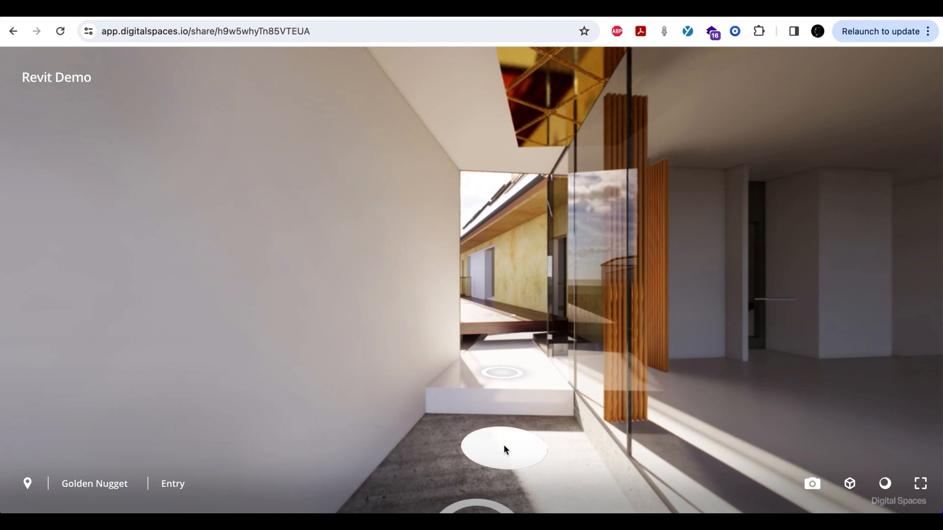
click(526, 443)
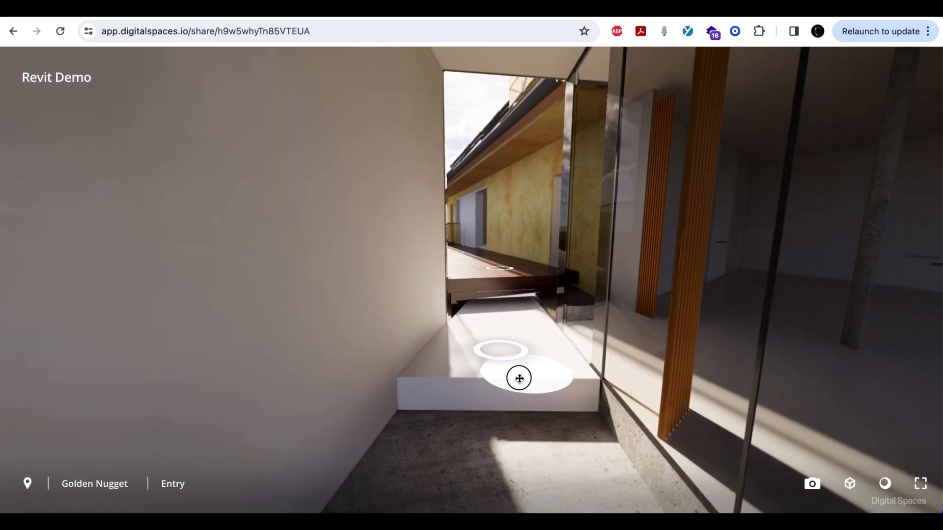
click(519, 378)
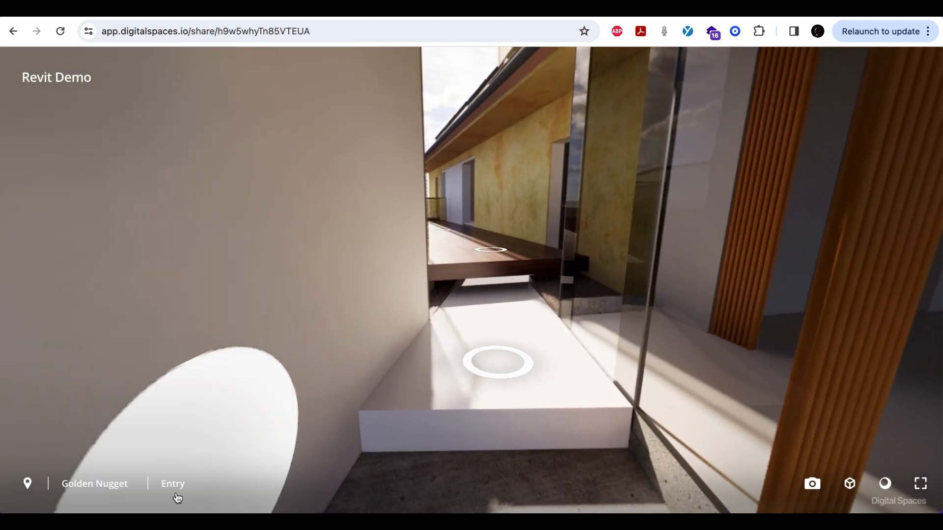
click(491, 377)
drag(697, 278, 289, 335)
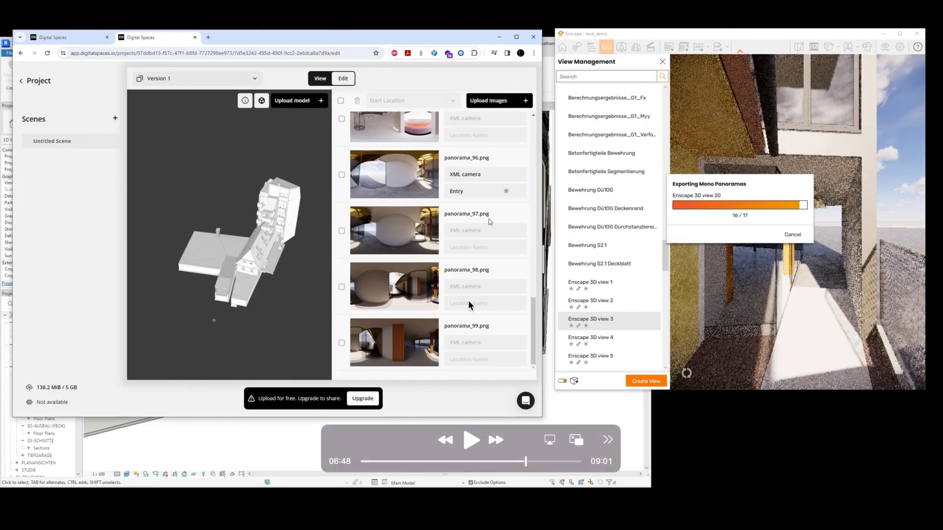
- Play the recorded session in short stretches to review how location names are assigned to the uploaded panoramas
click(473, 440)
click(473, 440)
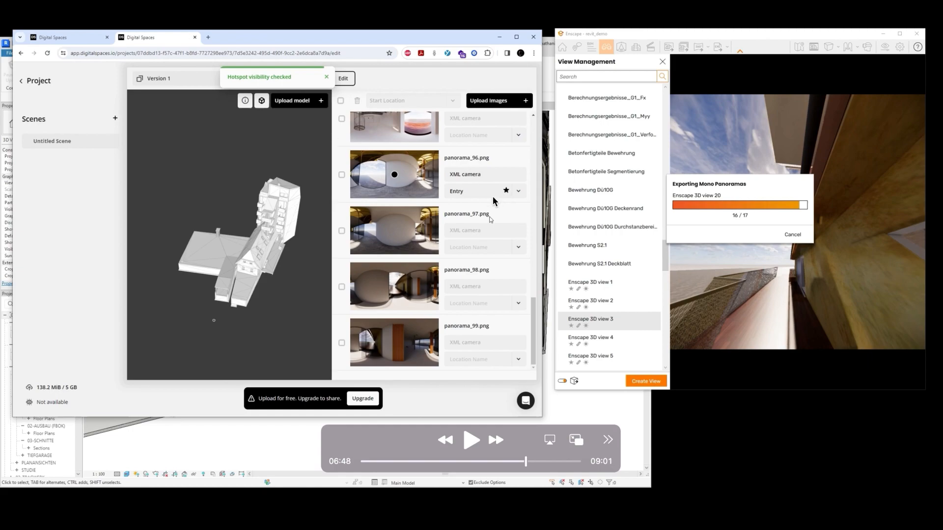
key(space)
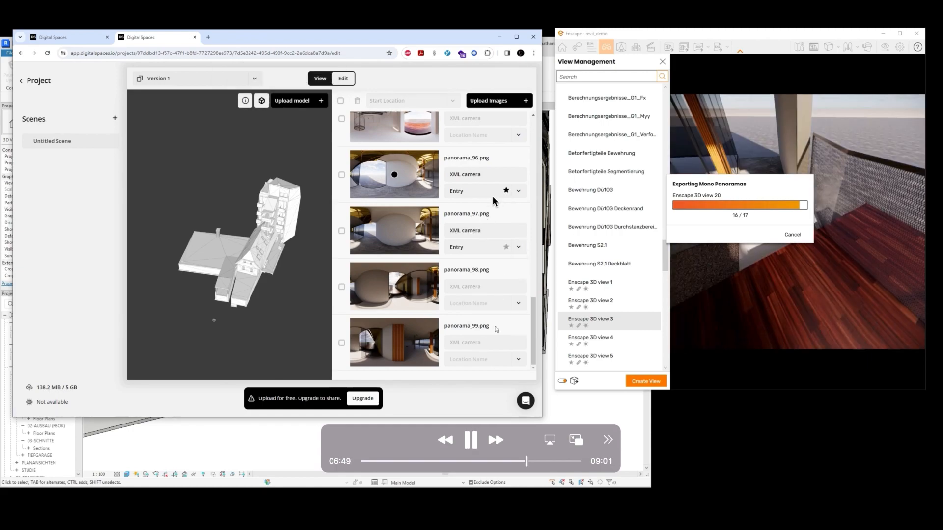
key(space)
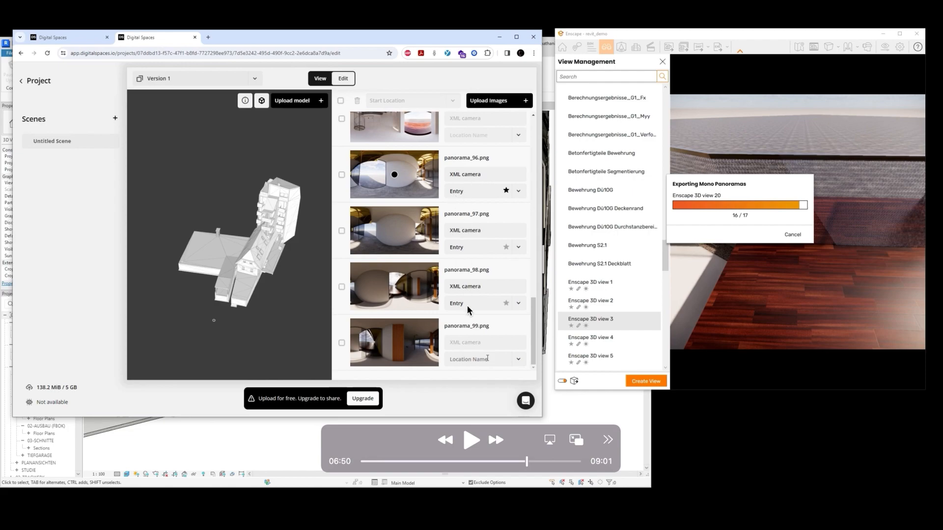
key(space)
key(space)
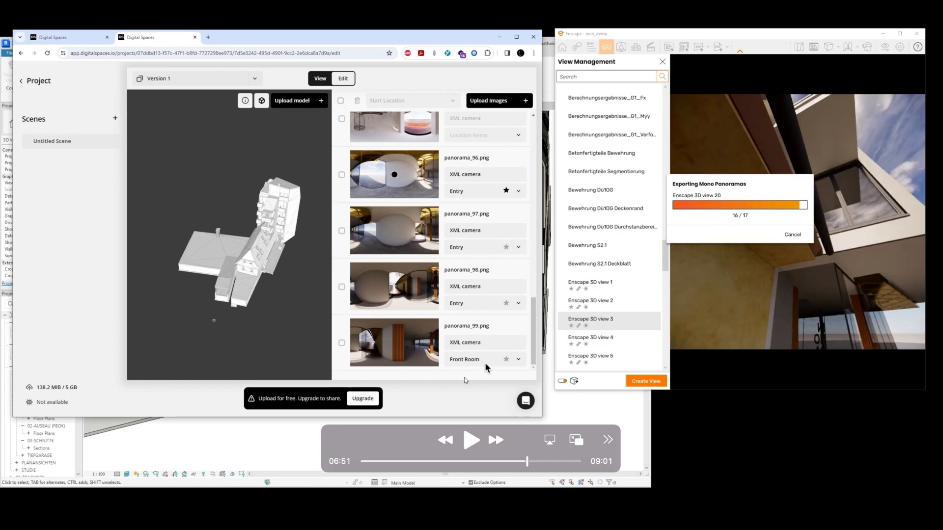
key(space)
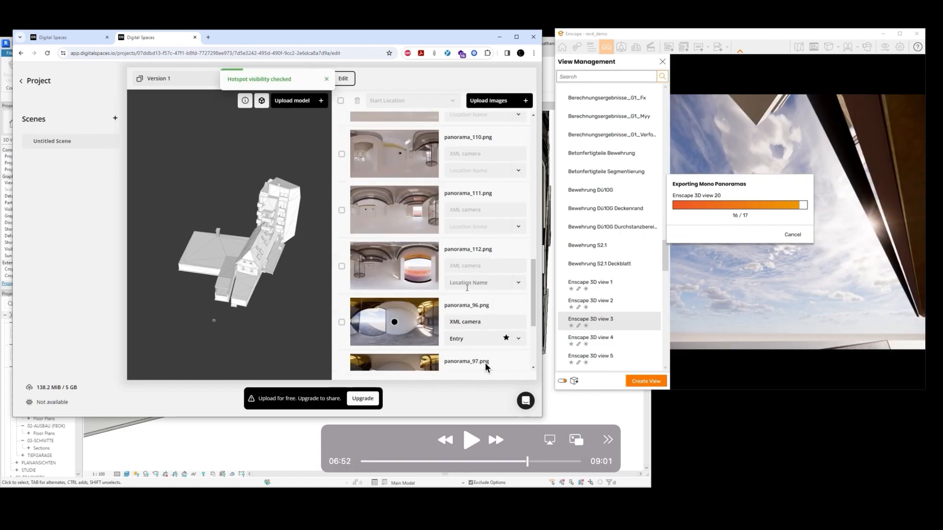
key(space)
key(space)
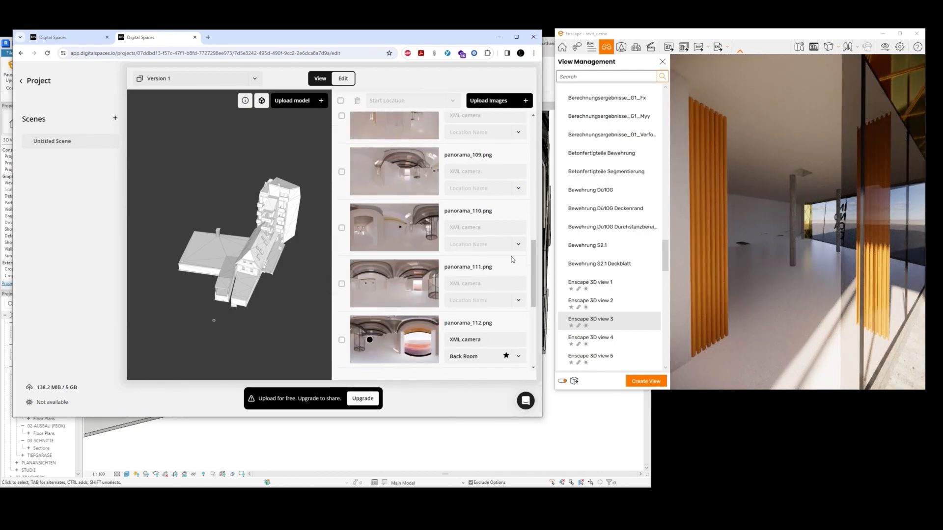
key(space)
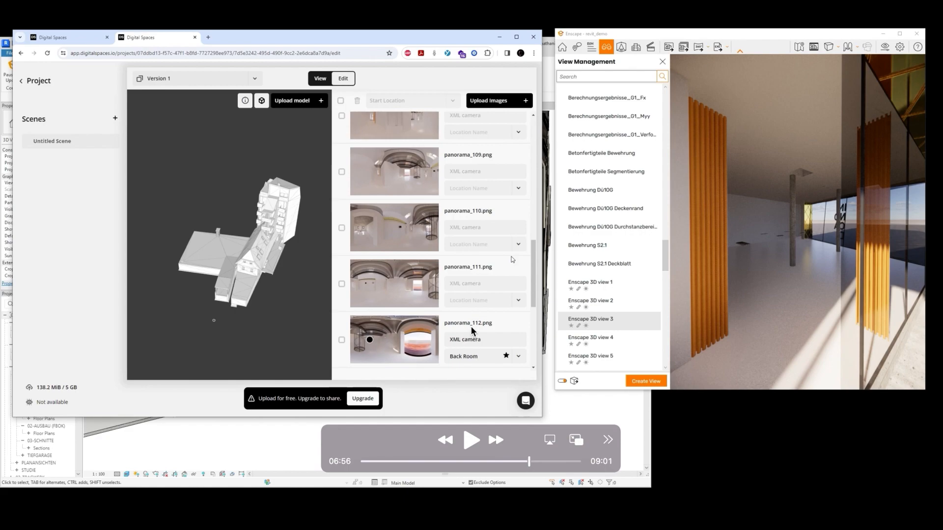
click(529, 463)
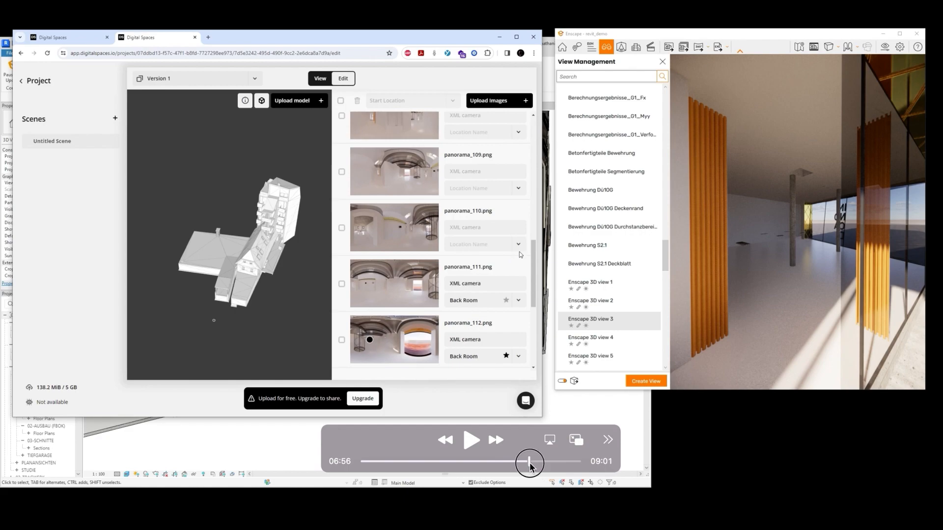
drag(529, 466, 528, 465)
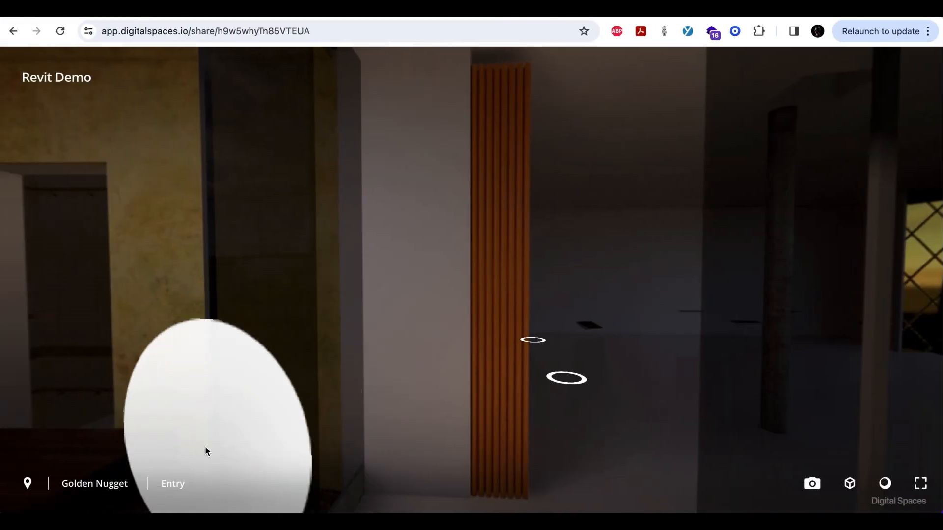
- Jump to the Balcony through the shared space's scene locations
click(175, 485)
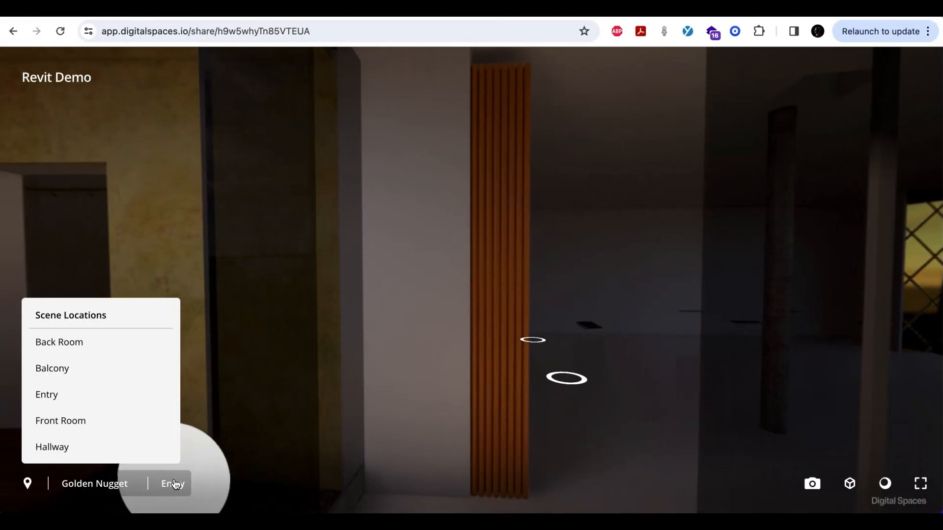
click(99, 377)
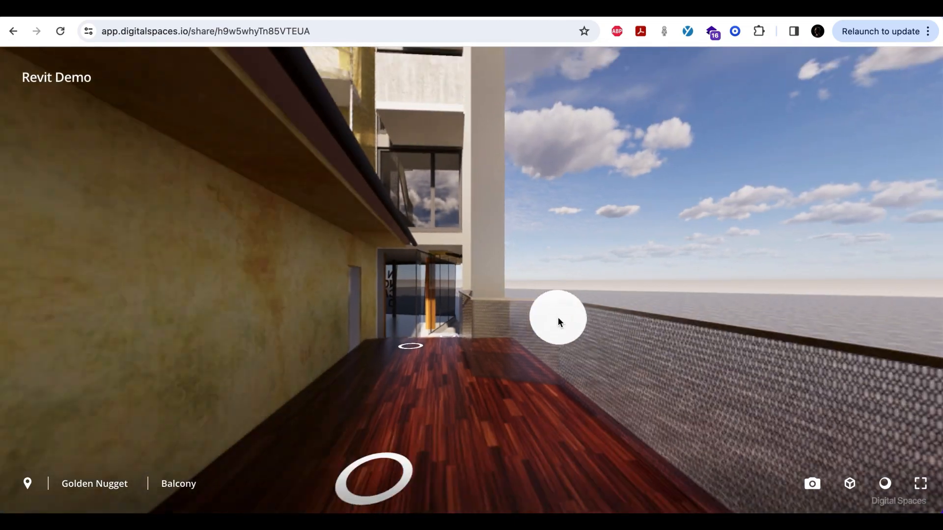
click(558, 322)
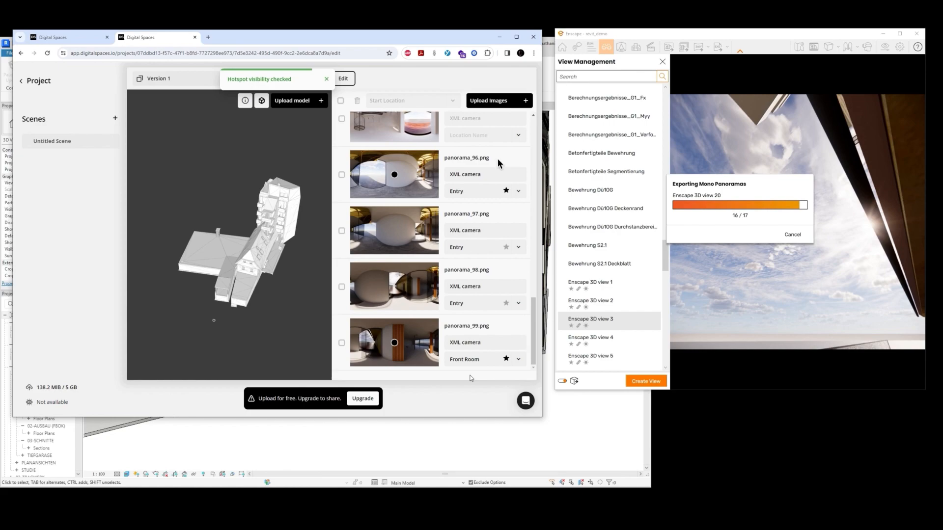
- Set the location name of panorama_112.png to Back Room
click(506, 191)
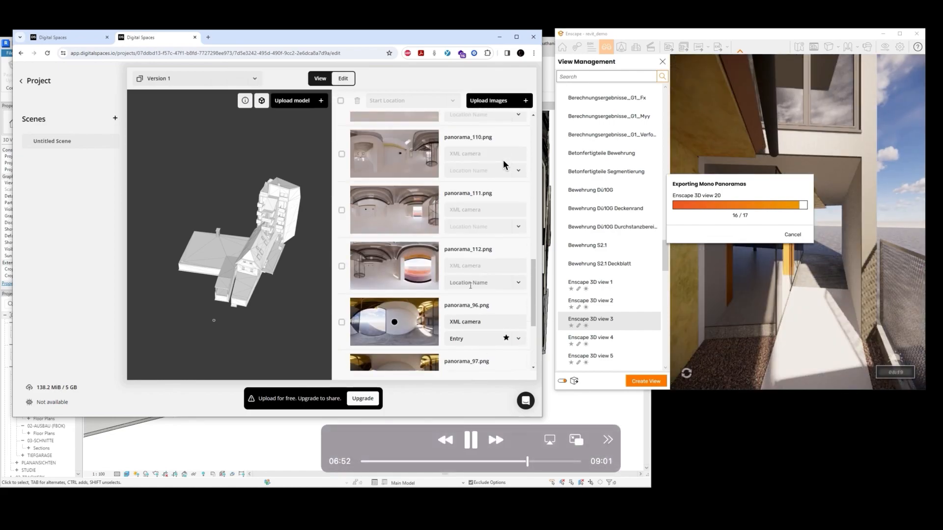
text(Back Room)
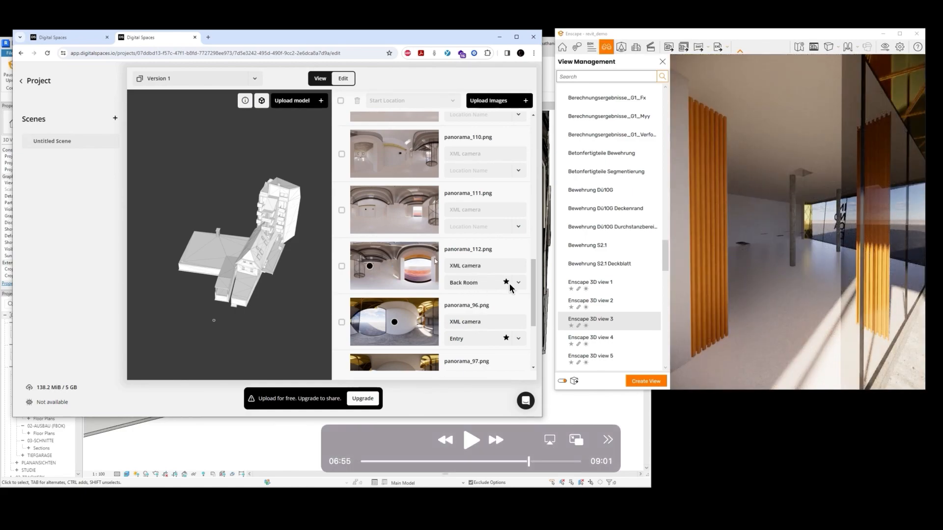
scroll(478, 215, up, 1)
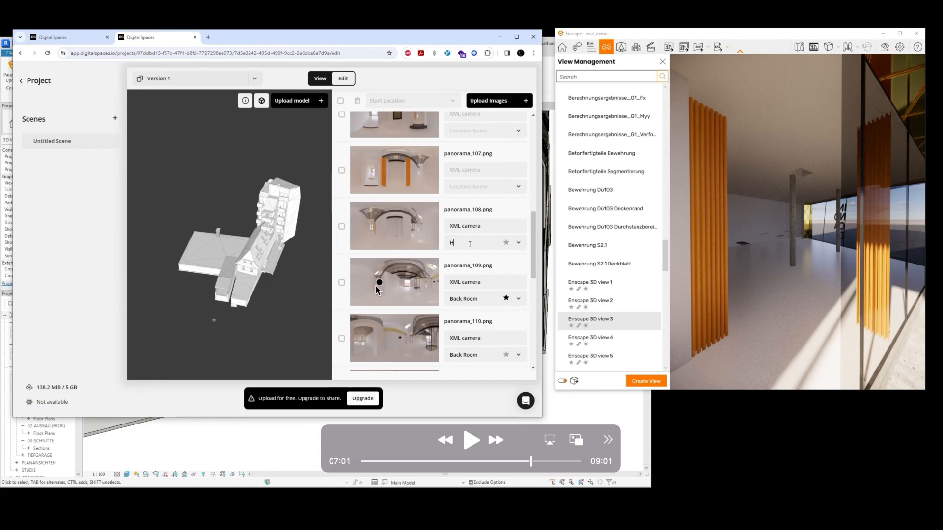
- Play more of the recorded session in short stretches to review the remaining Hallway and Front Room assignments and the scene walkthrough
key(space)
key(space)
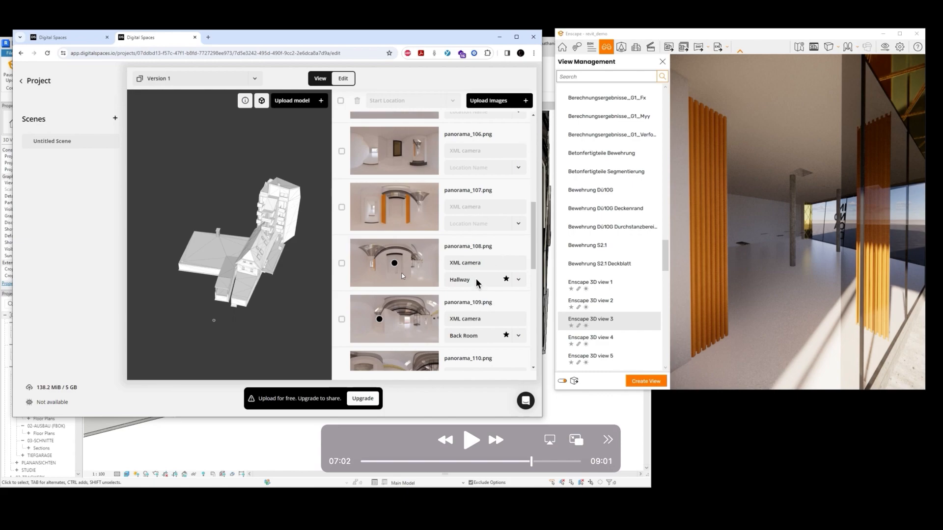
key(space)
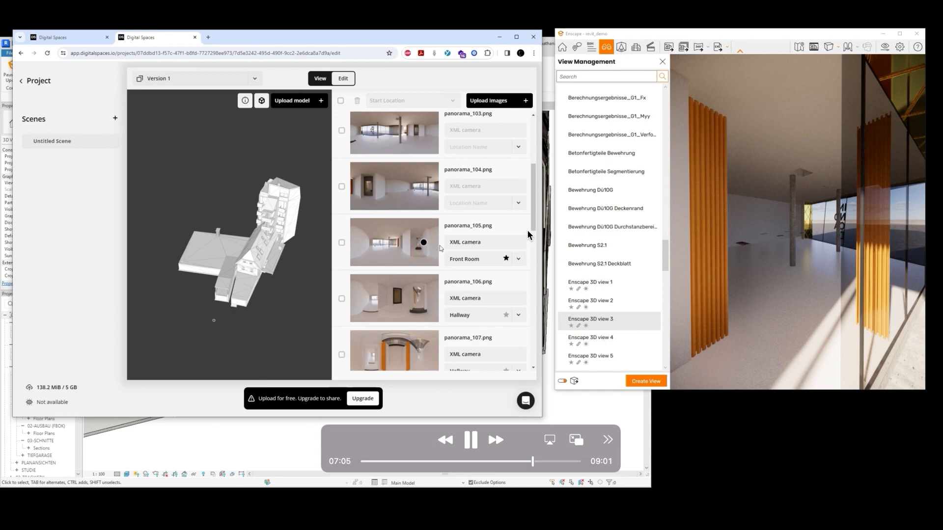
key(space)
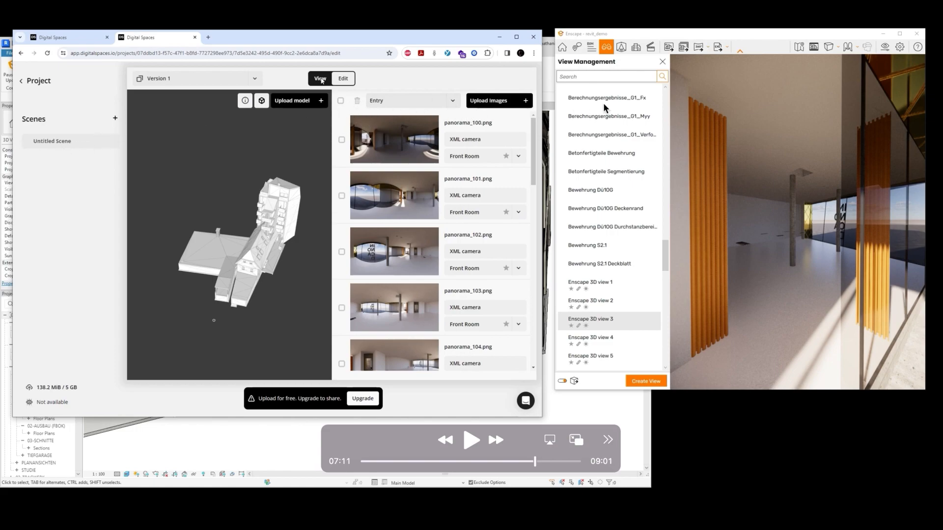
key(space)
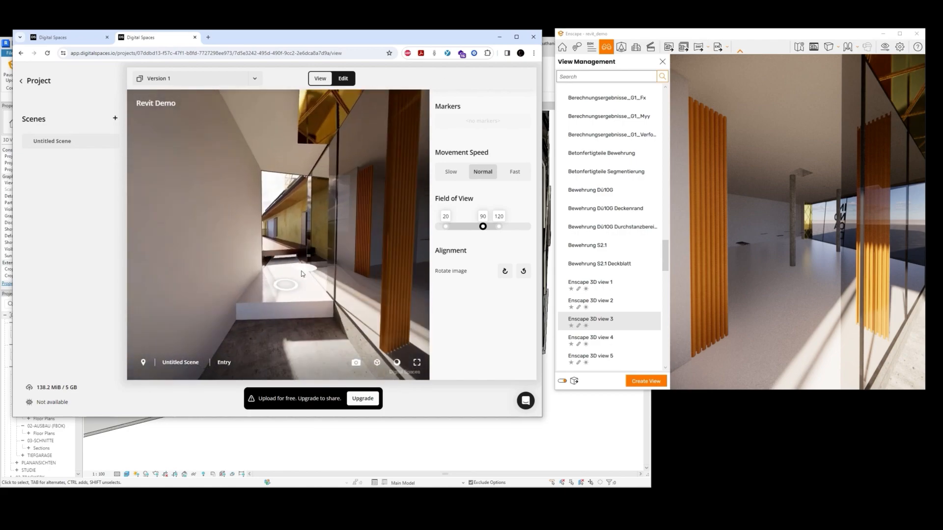
key(space)
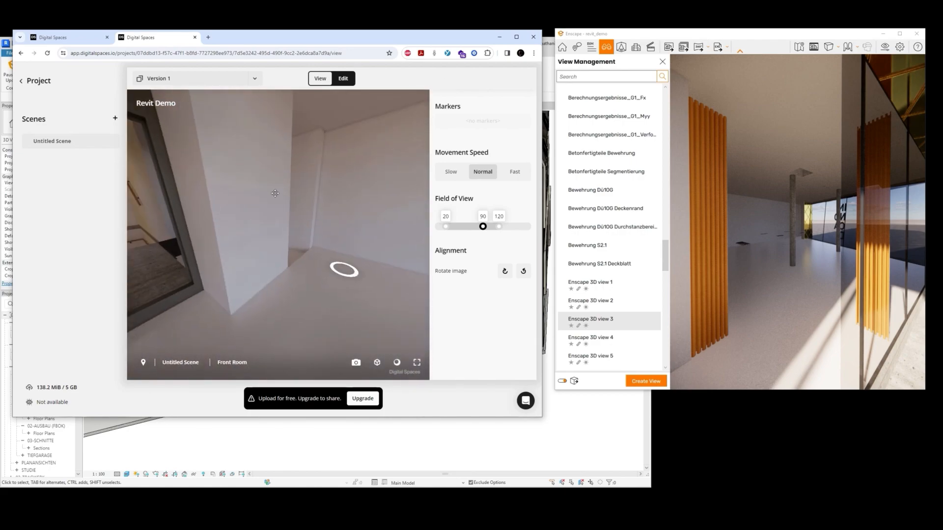
key(space)
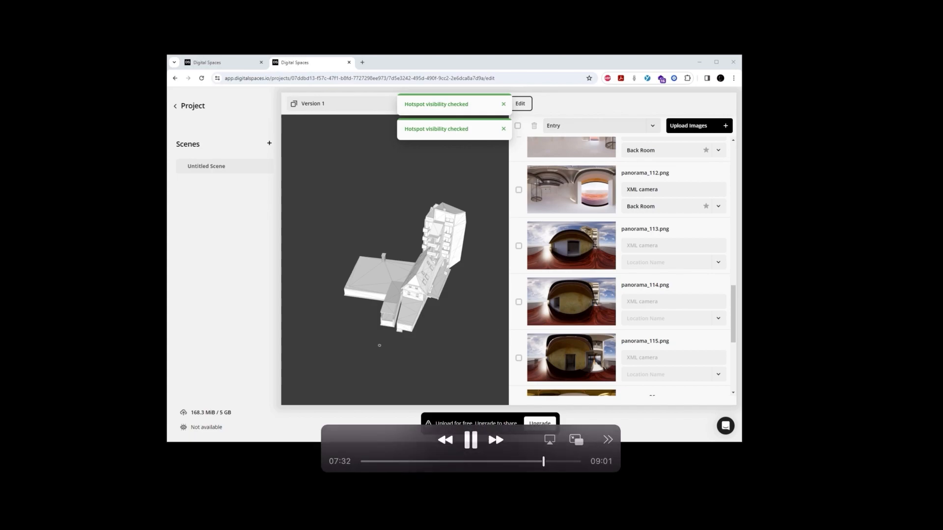
- Set the location name of panorama_113.png, panorama_114.png and panorama_115.png to Balcony
click(677, 265)
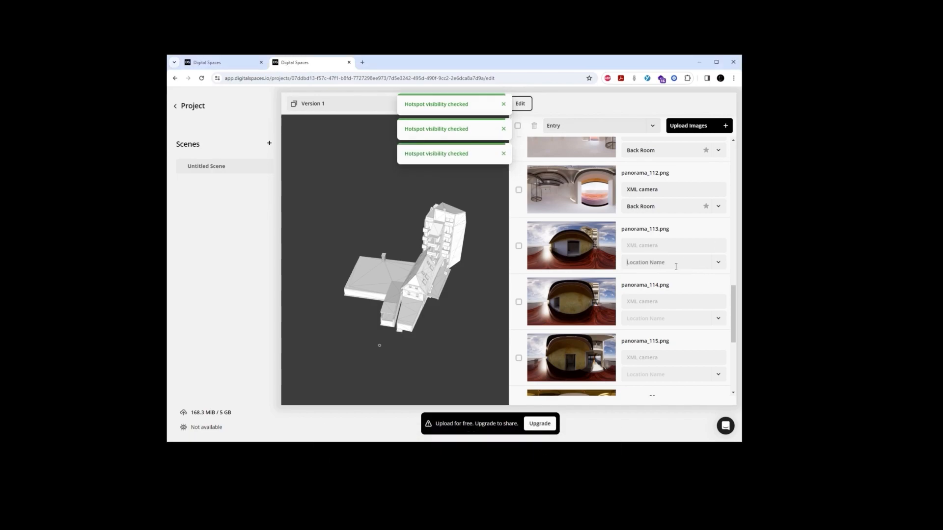
text(Balcony)
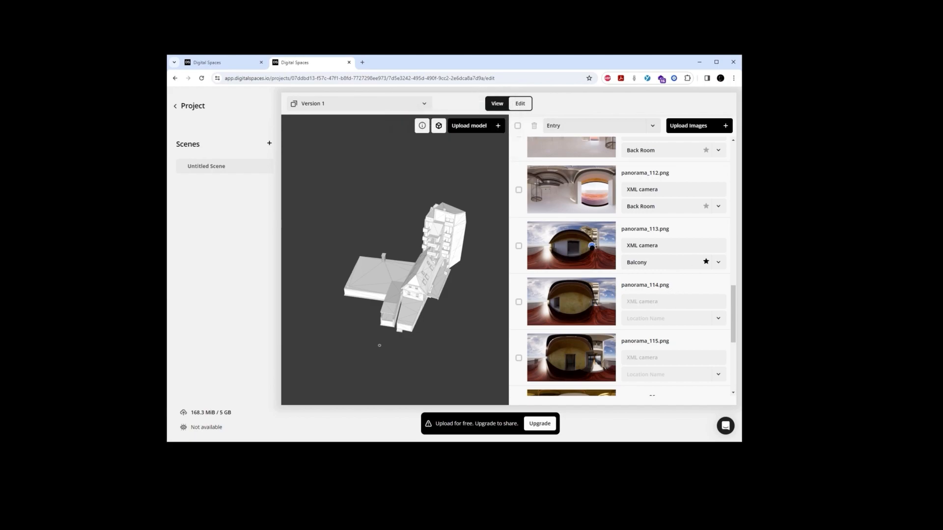
click(719, 375)
click(685, 342)
scroll(736, 357, down, 4)
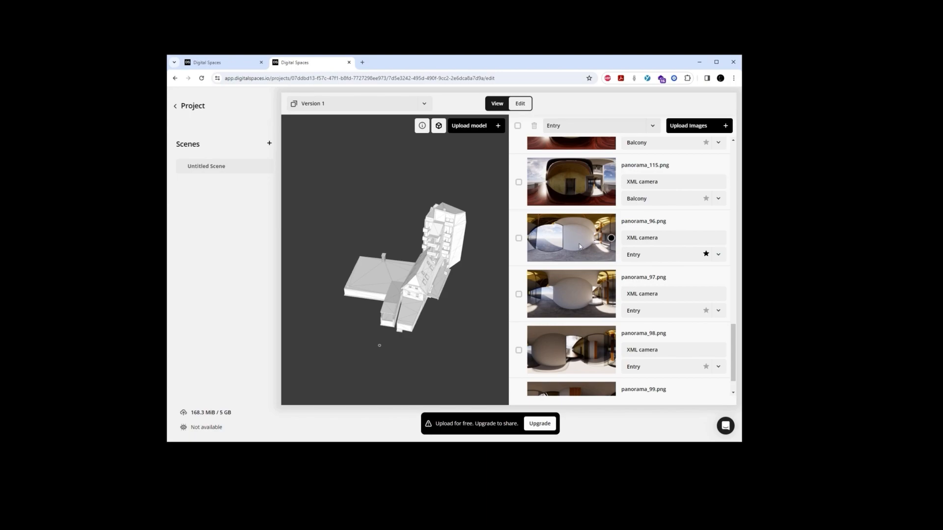
scroll(724, 165, up, 10)
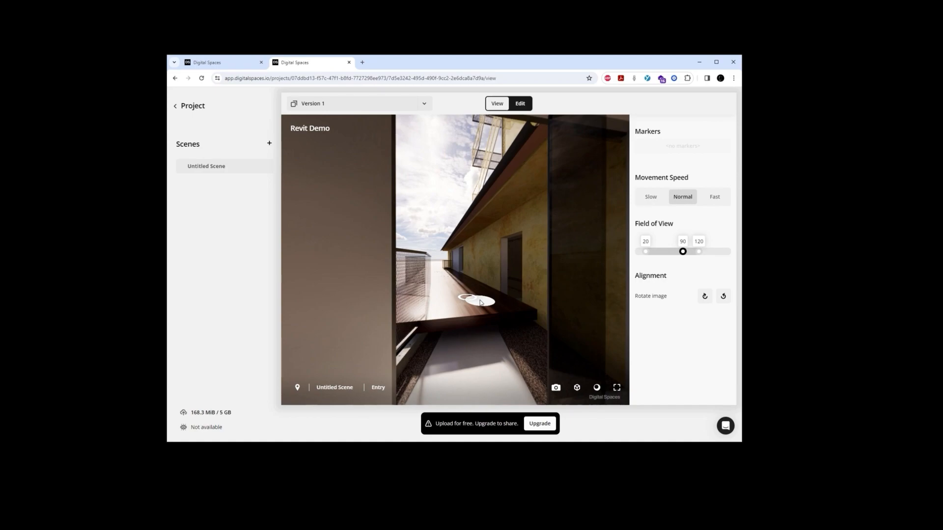
- Leave the scene's Entry view, return to the project overview and reload the page
click(481, 303)
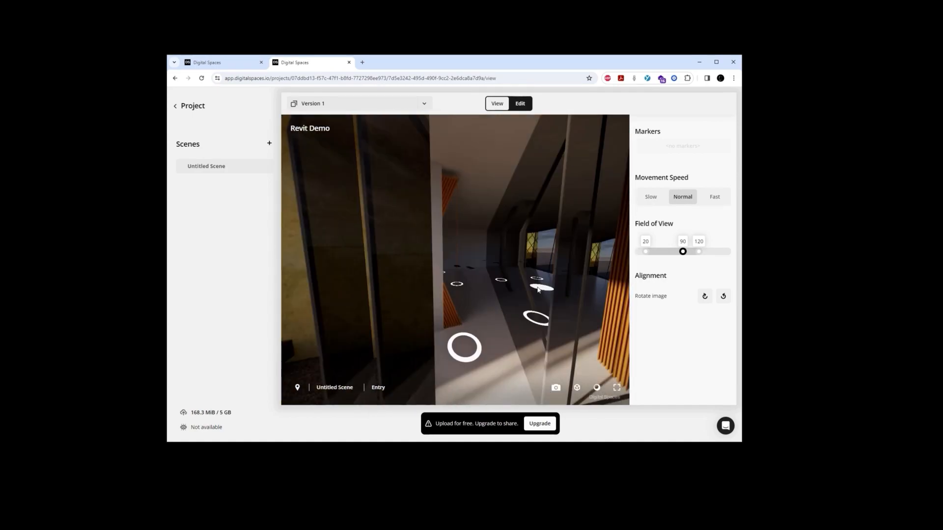
click(193, 105)
click(201, 78)
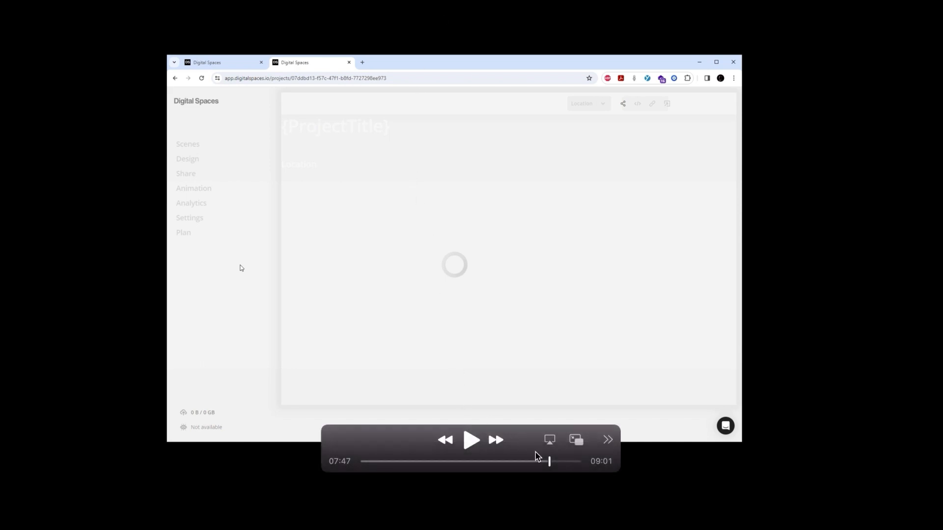
- Replay the recorded session in short stretches around the return from the scene editor to the project overview
click(549, 464)
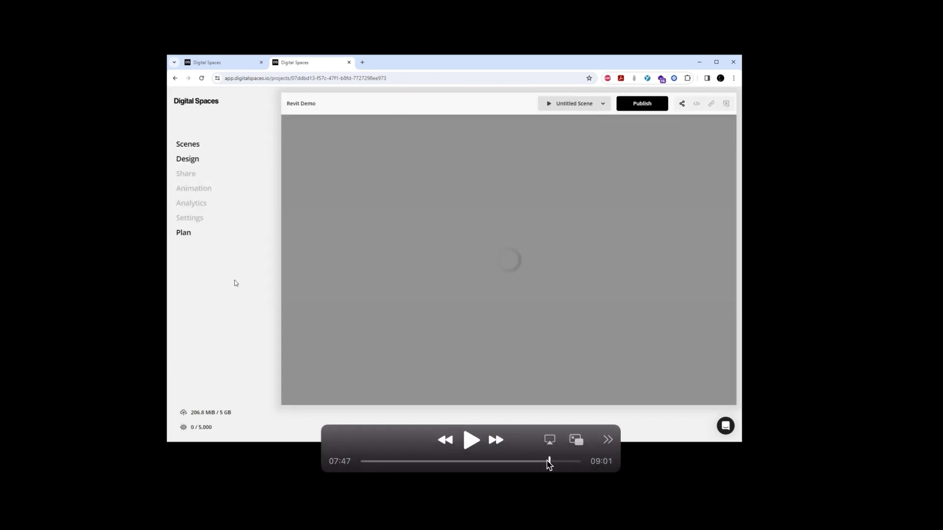
click(549, 462)
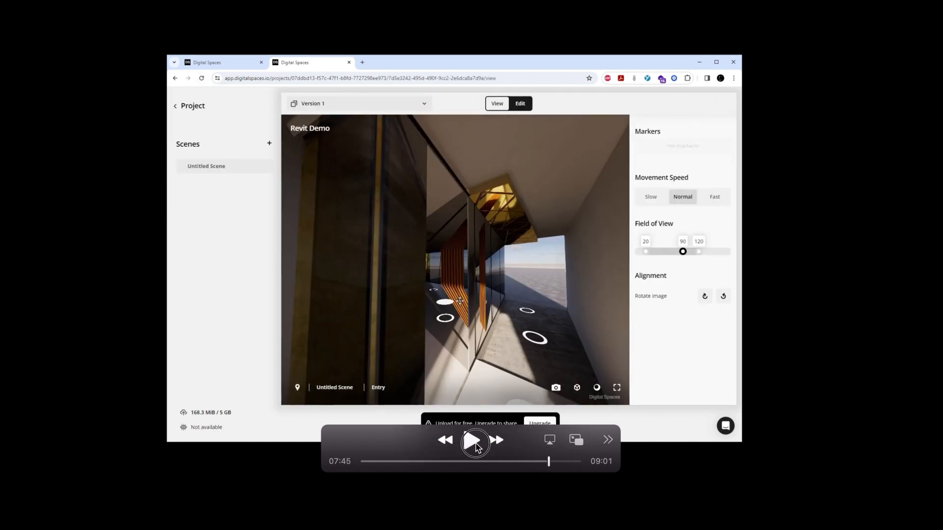
click(471, 441)
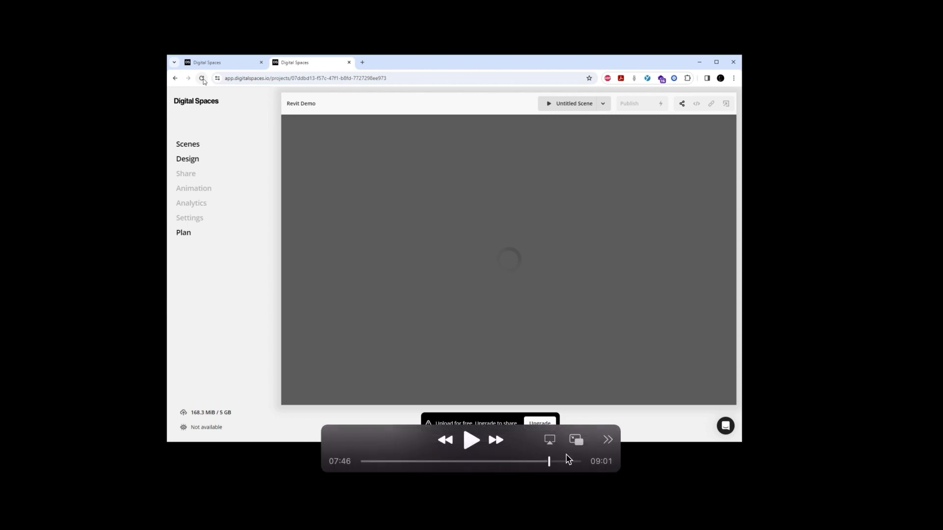
click(548, 461)
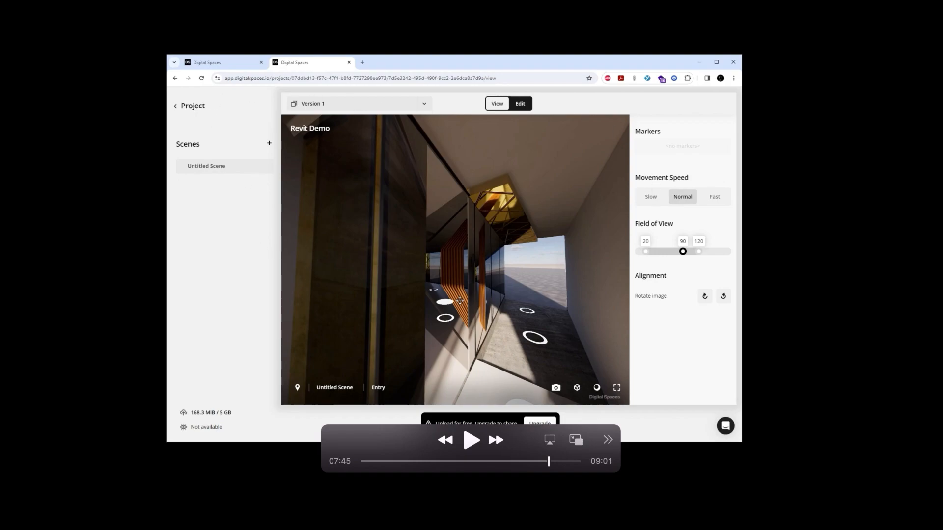
key(space)
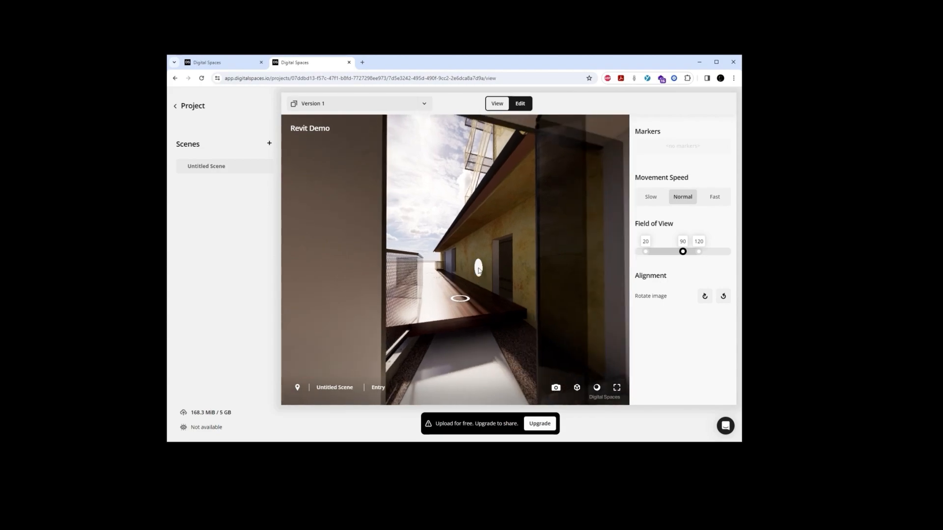
key(space)
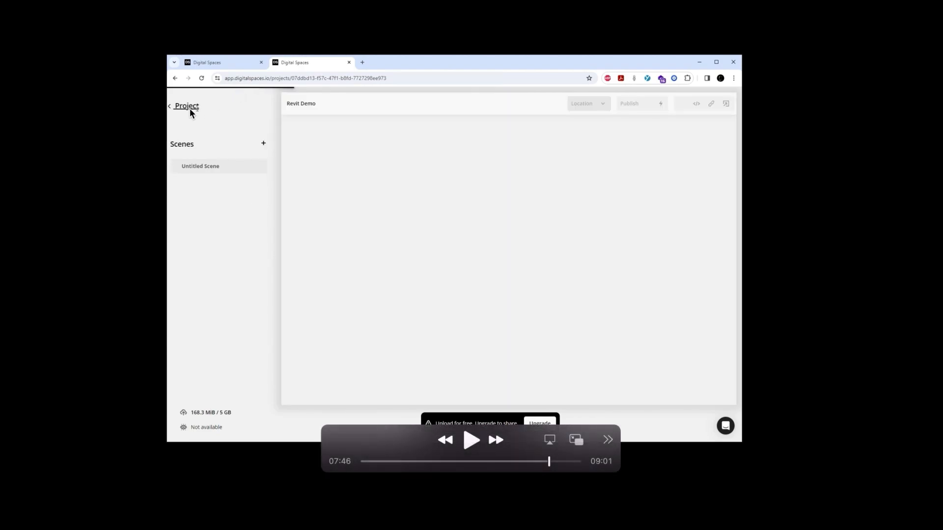
key(space)
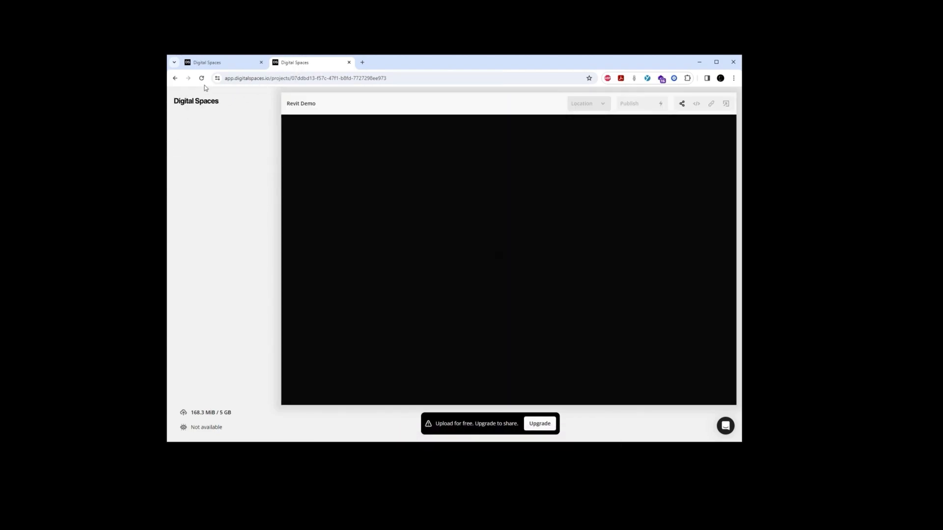
key(space)
key(space)
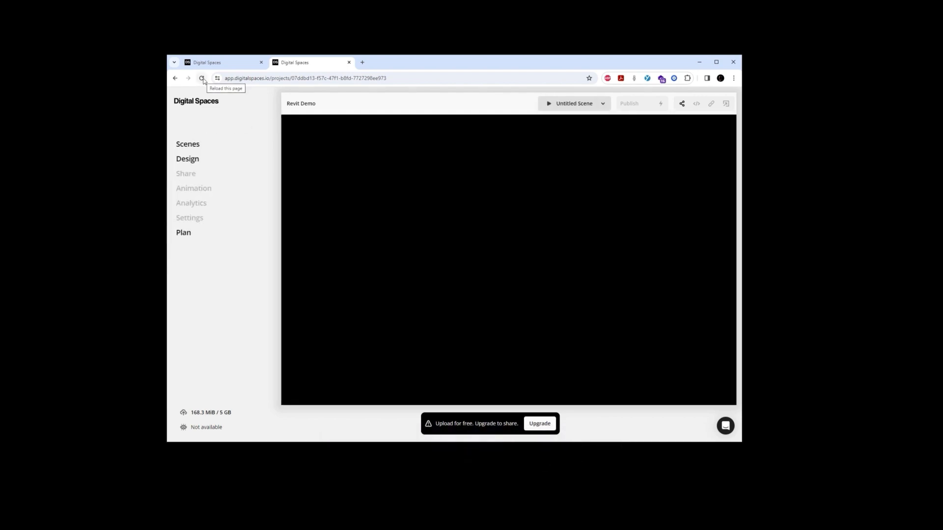
- Reload the Revit Demo project overview, move forward in the Entry preview and publish the project
click(202, 78)
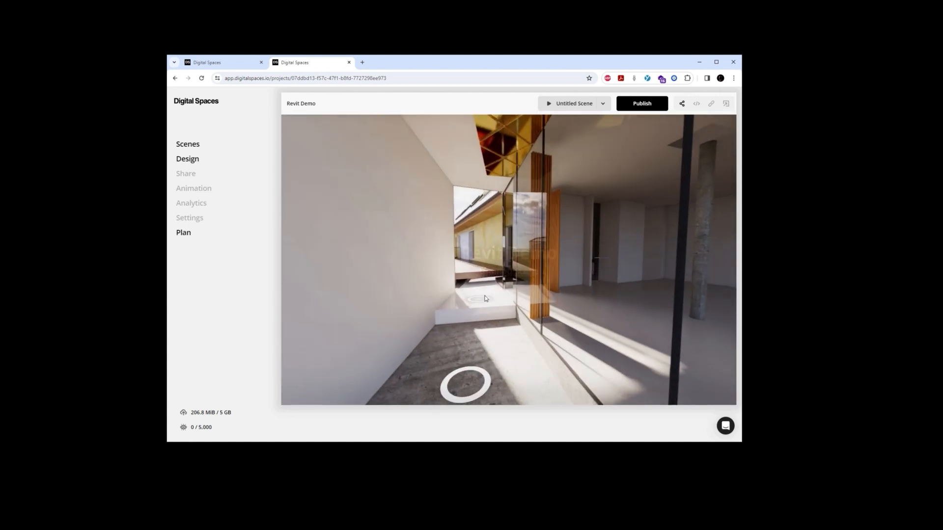
click(512, 265)
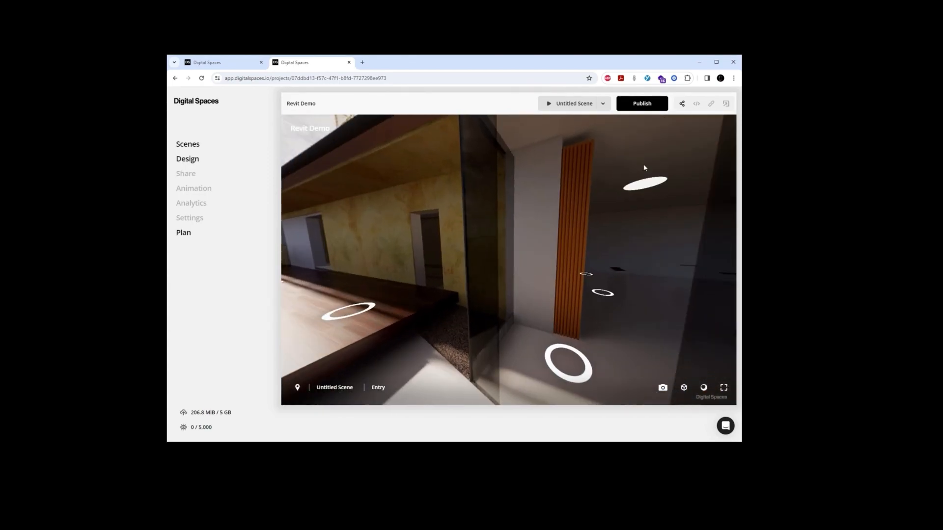
click(643, 104)
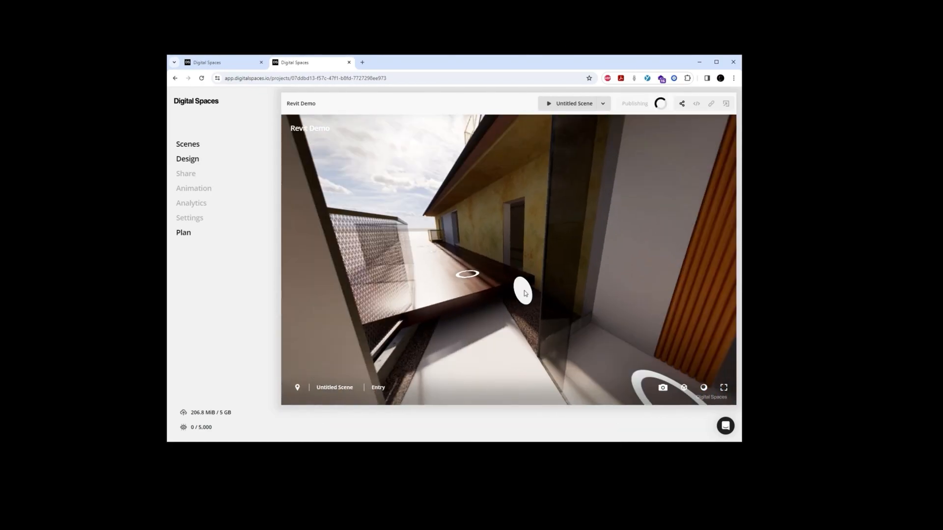
drag(524, 293, 514, 316)
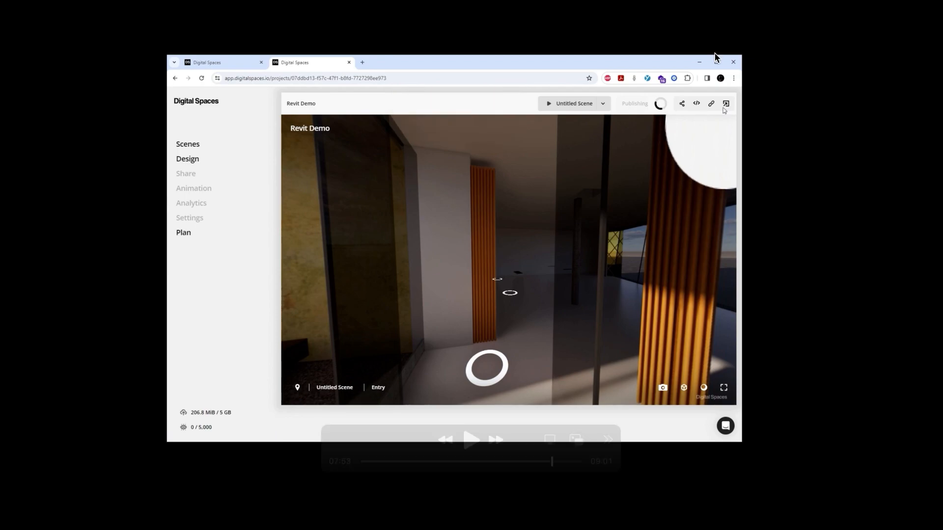
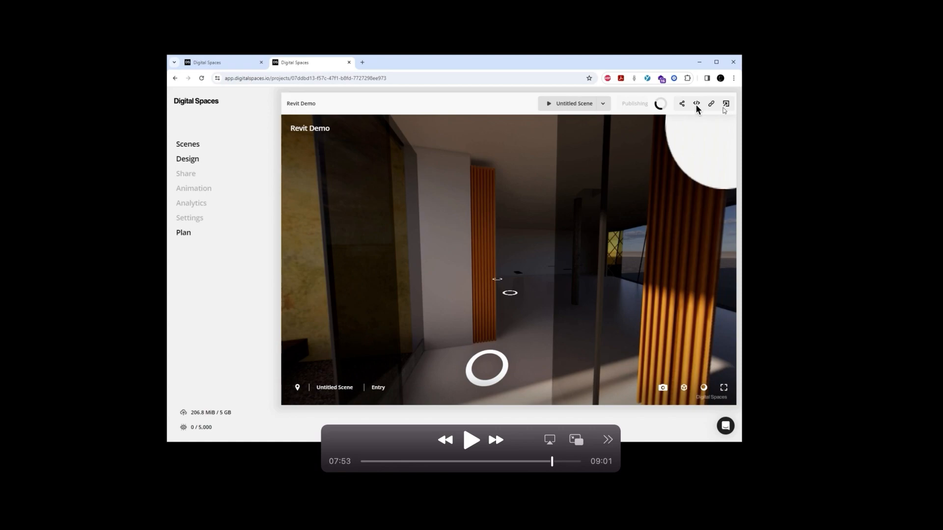
- Open the published Revit Demo space in its own browser tab and walk forward from the Entry
click(724, 107)
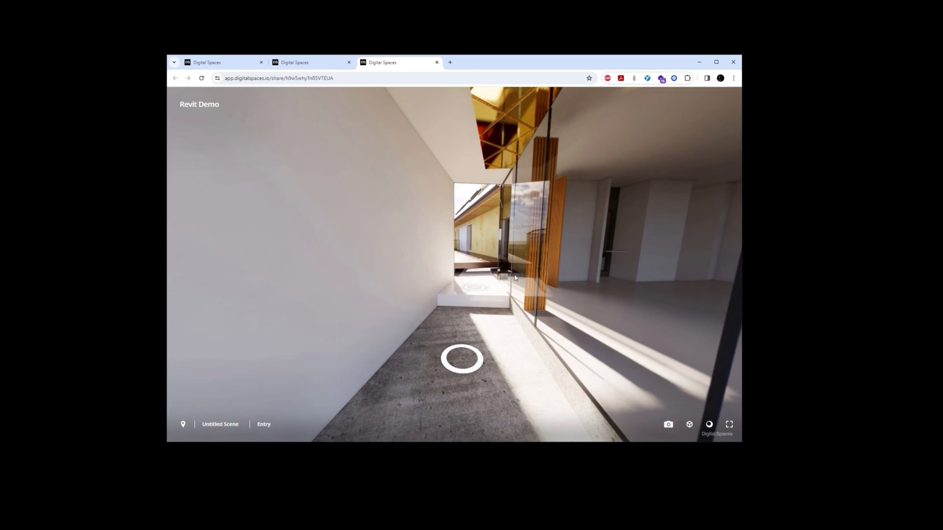
click(491, 328)
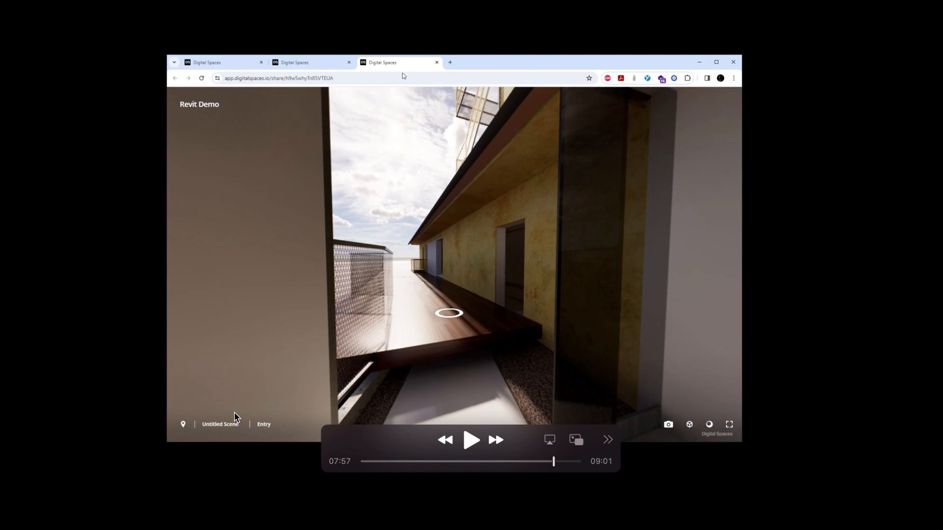
click(467, 442)
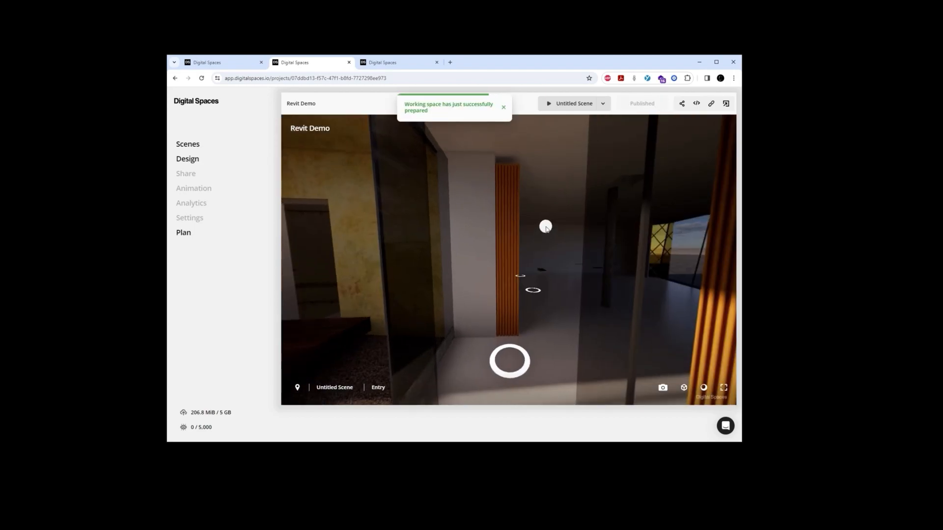
- Open the project's scenes and rename Untitled Scene to Golden Nugget
click(187, 145)
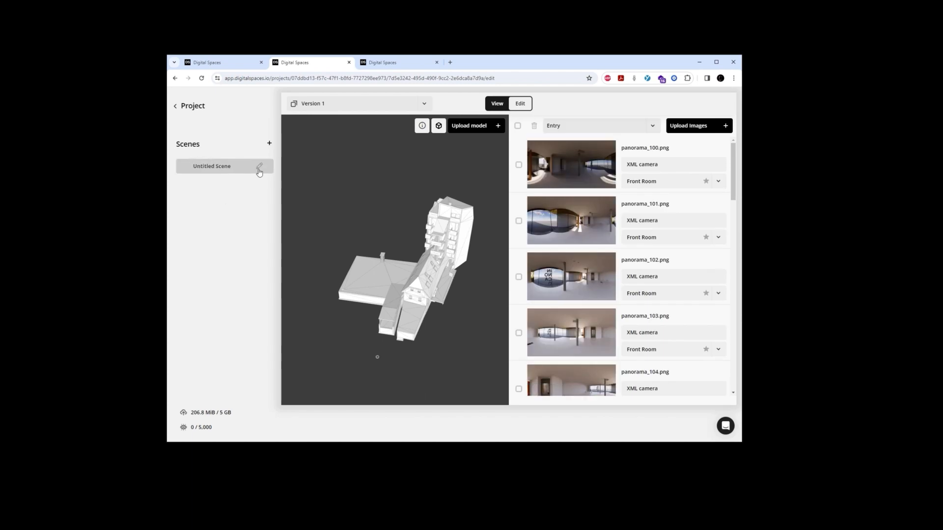
click(258, 170)
triple_click(211, 166)
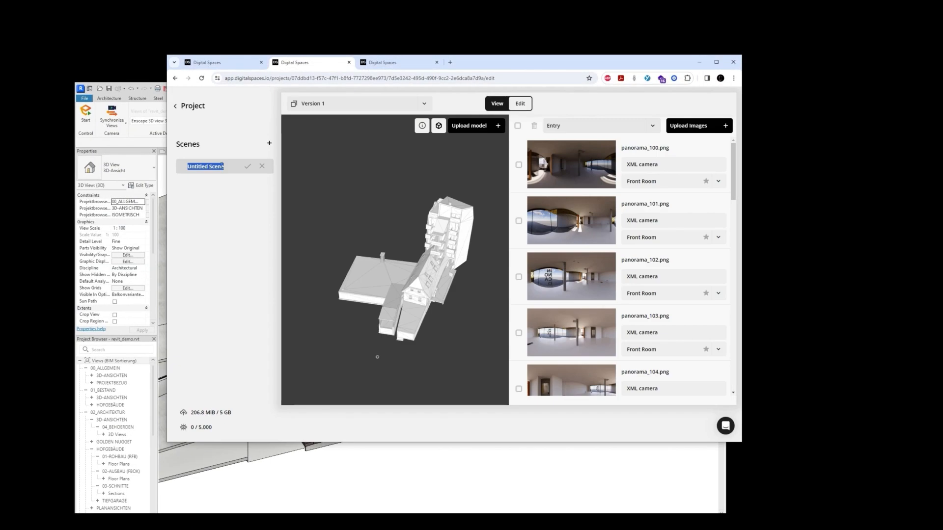
text(Golden Nugget)
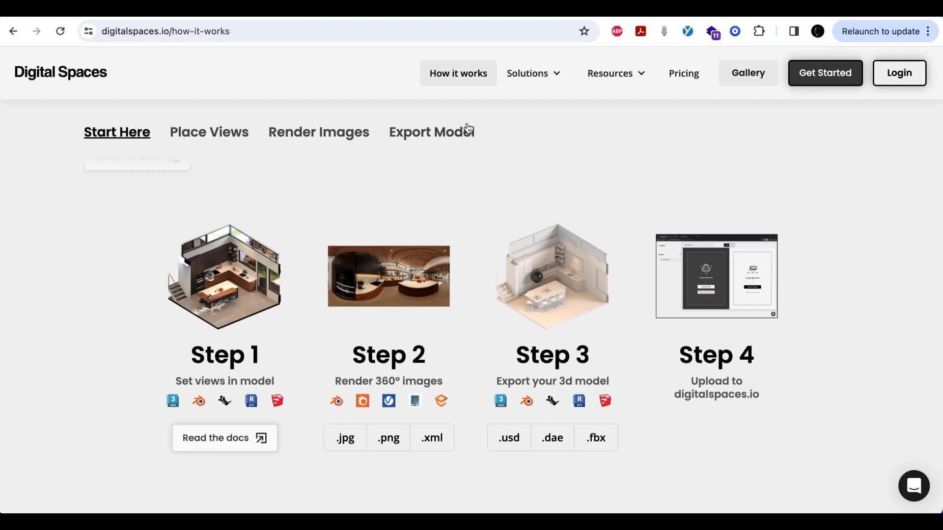
- Open the Digital Spaces website's Gallery in a new browser tab and launch the featured 812 Main Street space
right_click(749, 82)
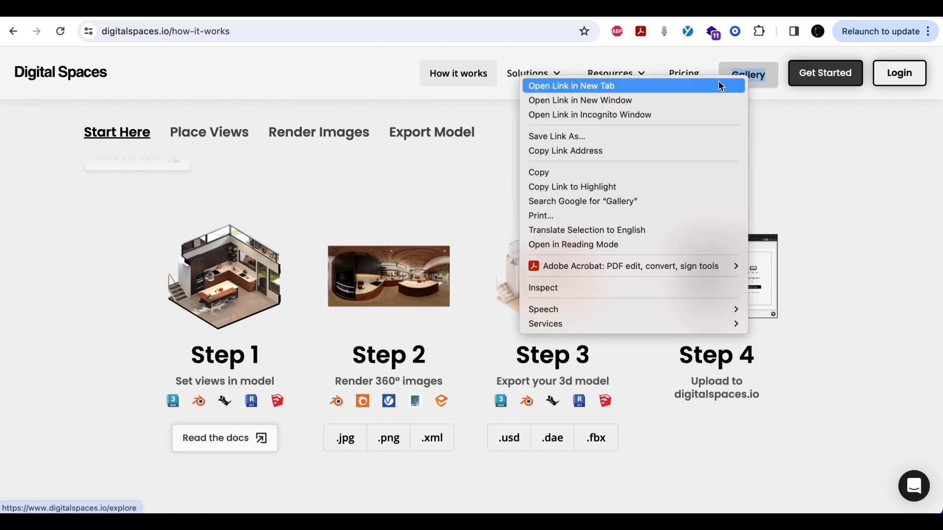
click(701, 88)
click(275, 17)
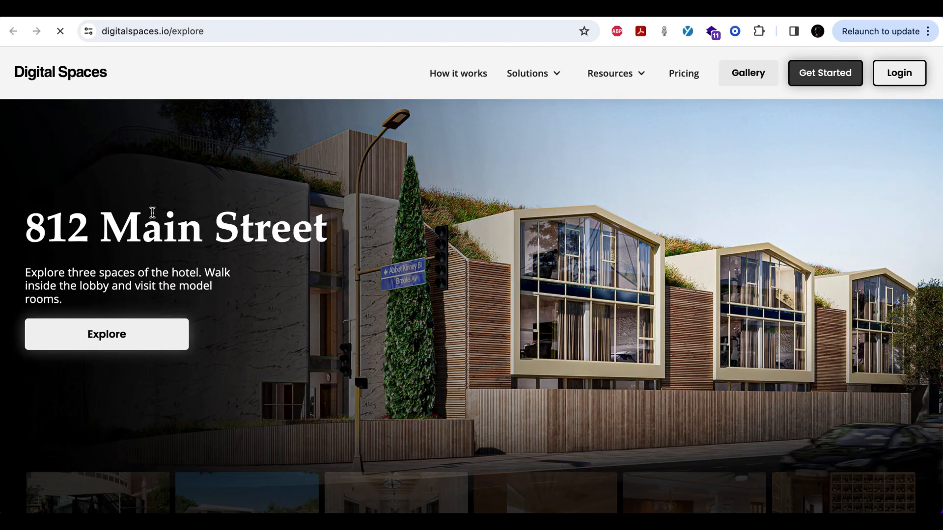
scroll(447, 263, down, 1)
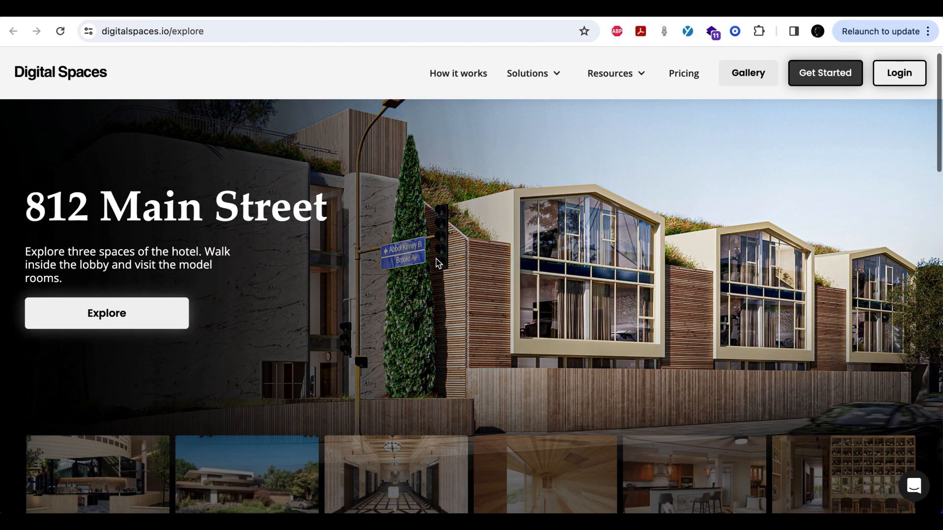
click(138, 316)
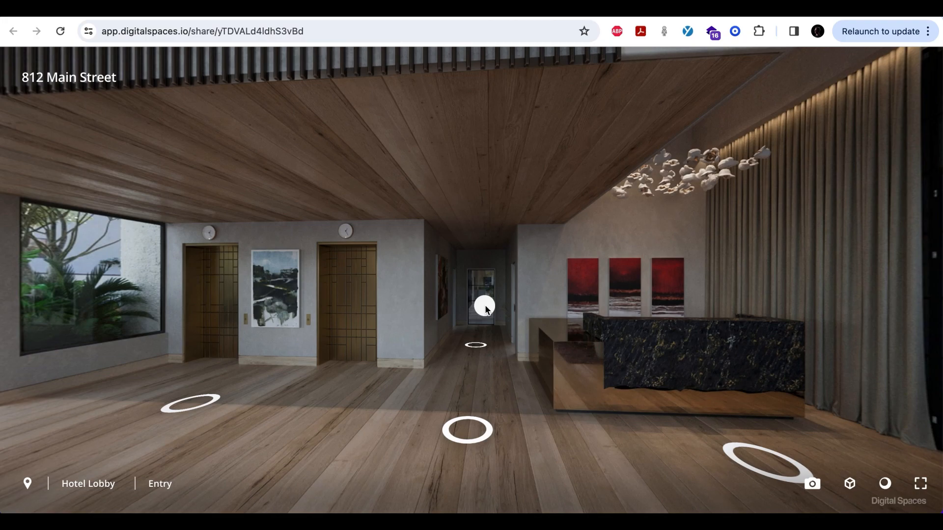
- Look around the Hotel Lobby, examine its scene and location choices, and choose the Model Room scene
click(121, 485)
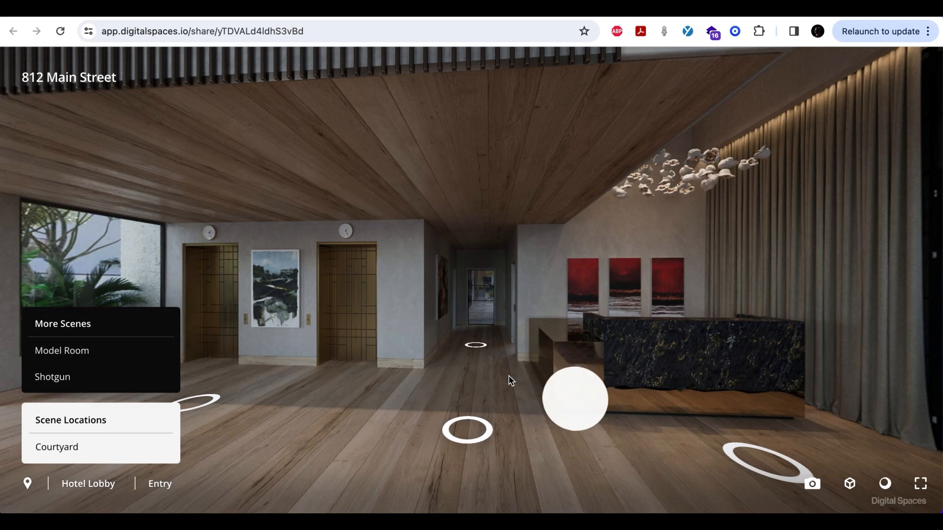
drag(491, 363, 362, 361)
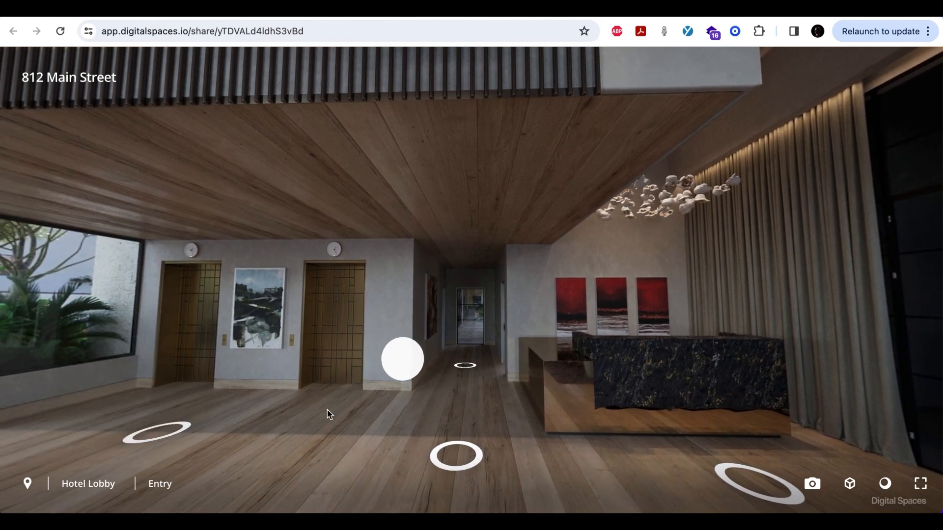
mouse_move(158, 487)
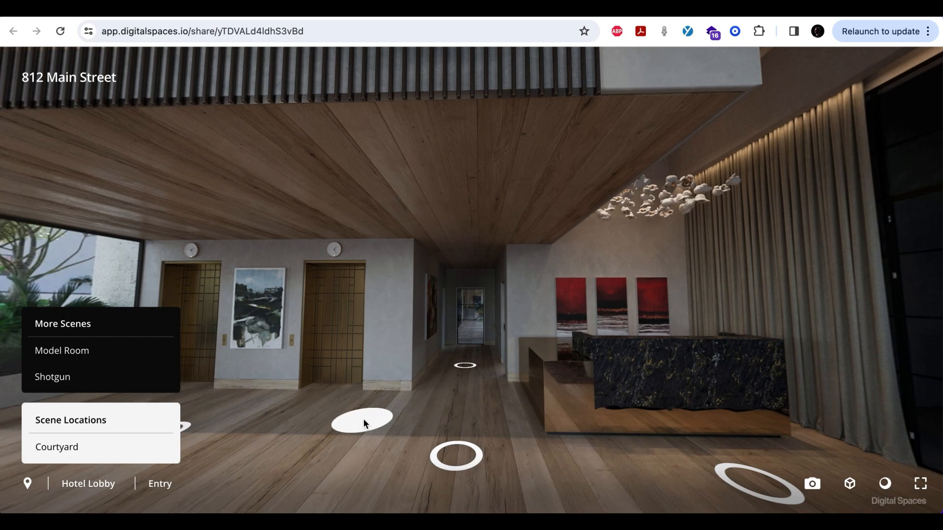
click(124, 353)
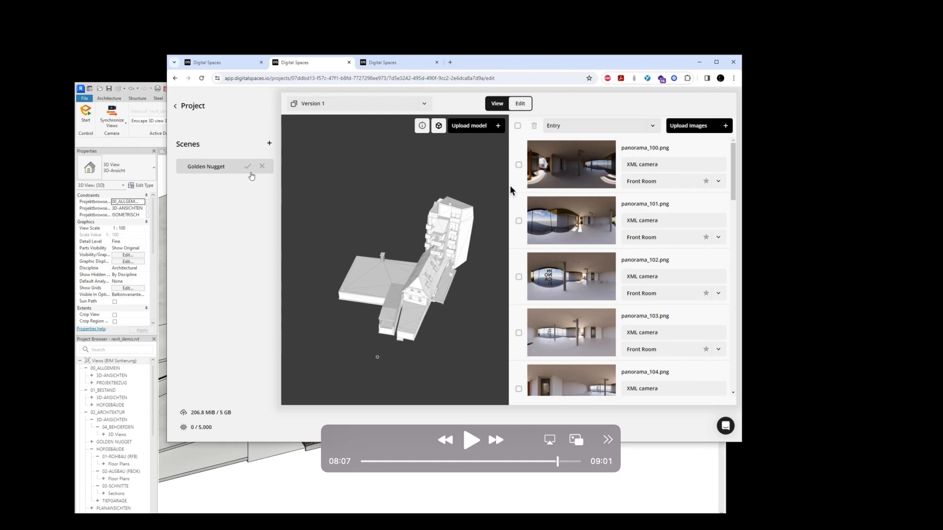
- Confirm the Golden Nugget scene name, return to the project overview and publish the project again
click(234, 220)
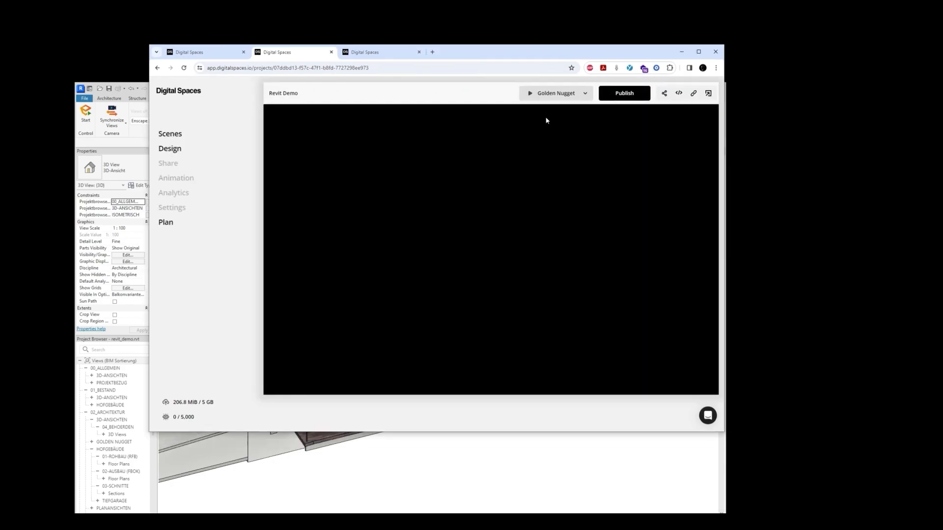
mouse_move(596, 191)
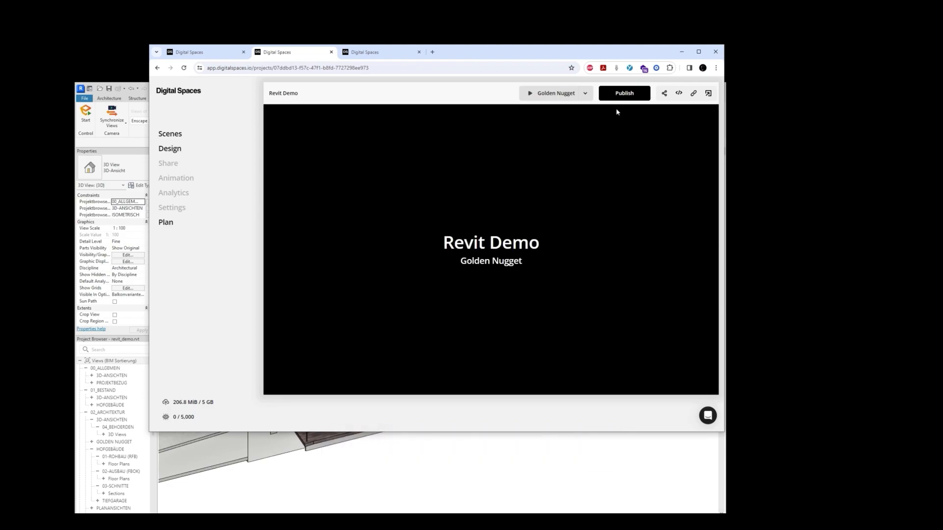
mouse_move(569, 122)
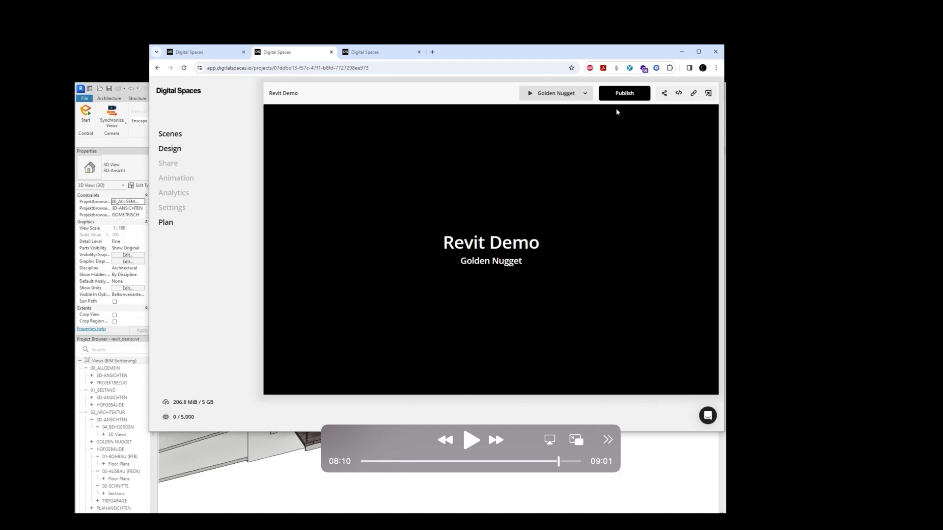
click(625, 97)
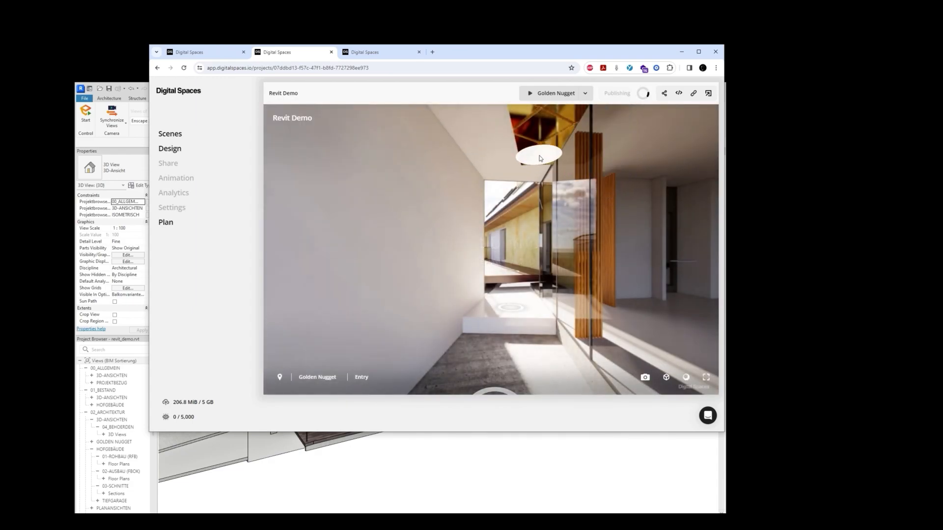
- Reload the shared Revit Demo space to check the Golden Nugget scene, then return to the project overview
key(ctrl+Tab)
key(F5)
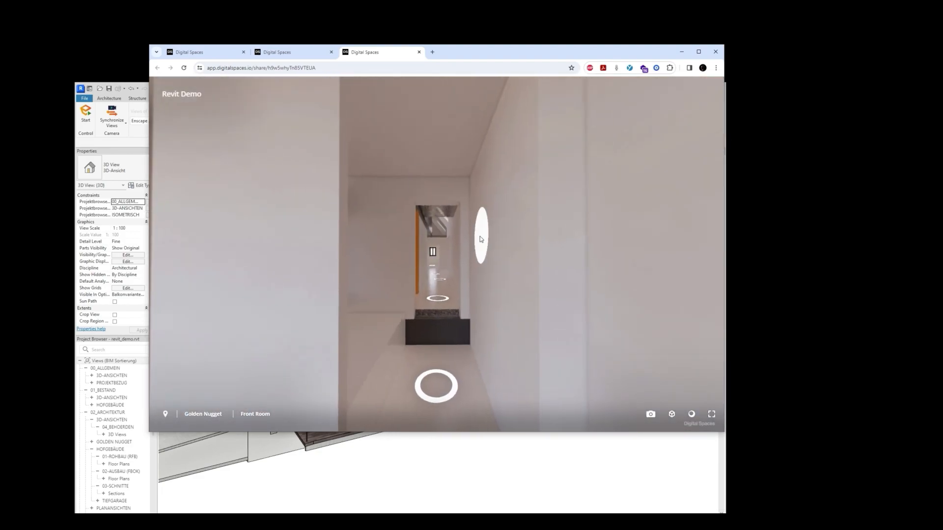
click(290, 52)
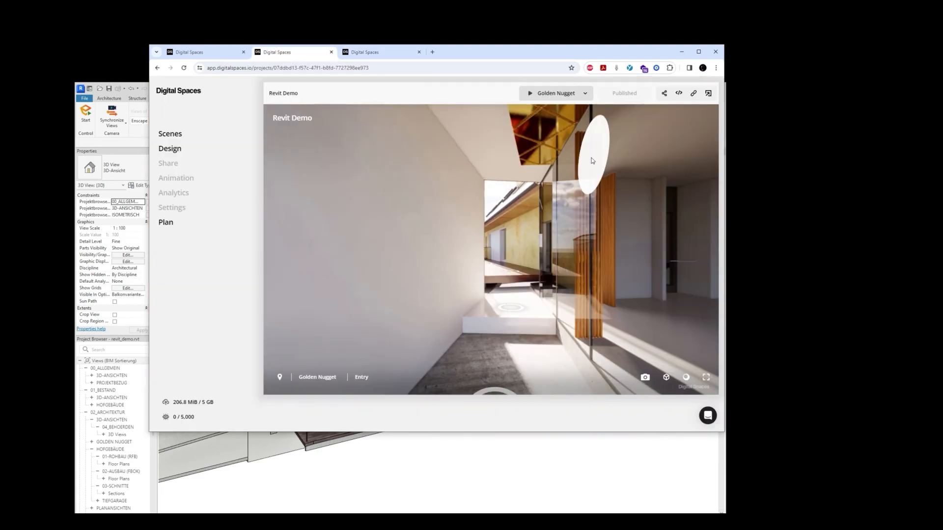
- Rewind the demonstration recording slightly and resume playback just before the snapshot mode opens in the Front Room
mouse_move(572, 104)
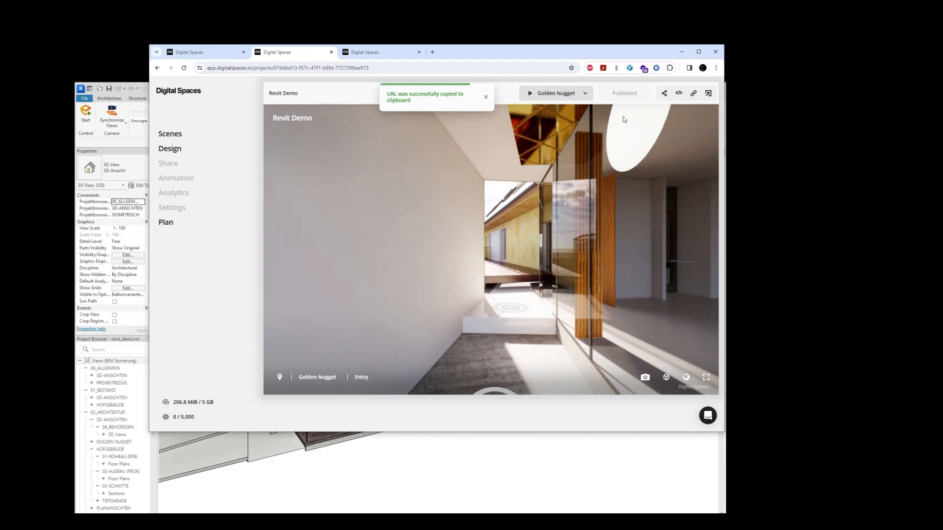
mouse_move(643, 79)
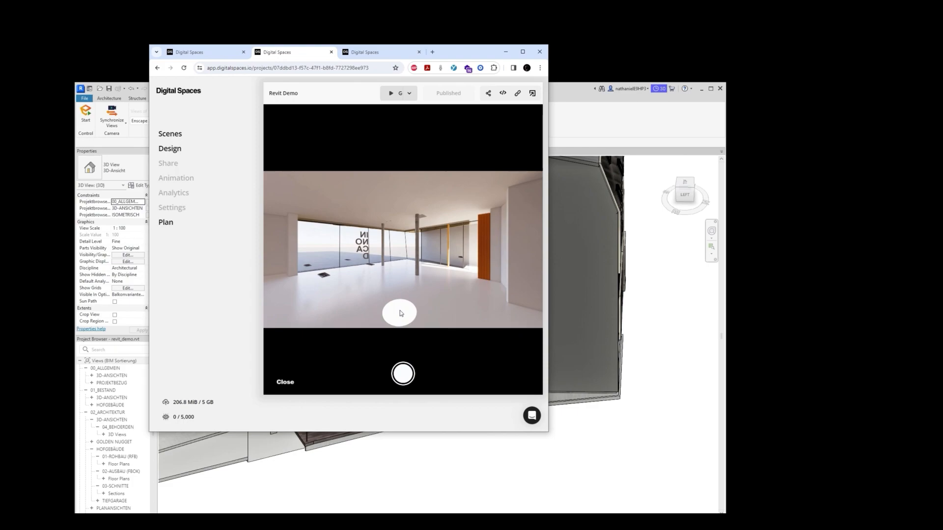
mouse_move(595, 430)
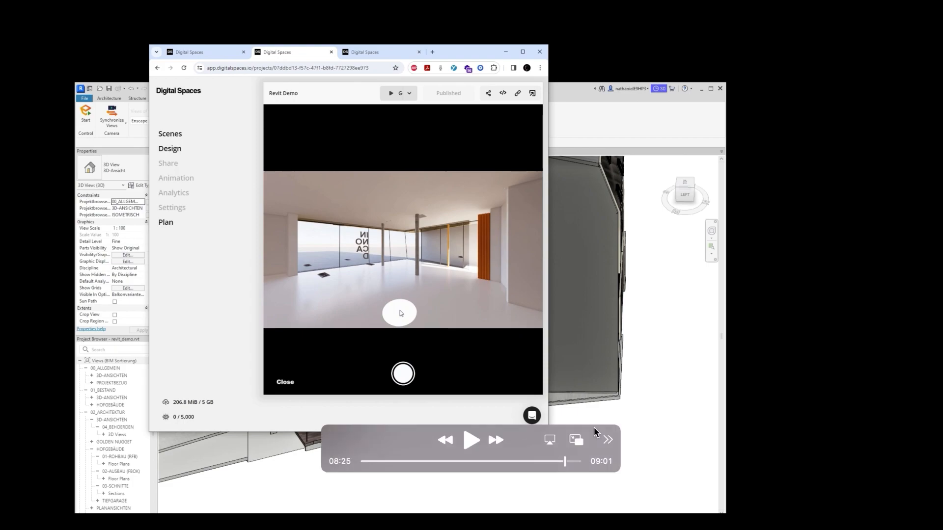
click(565, 462)
click(565, 463)
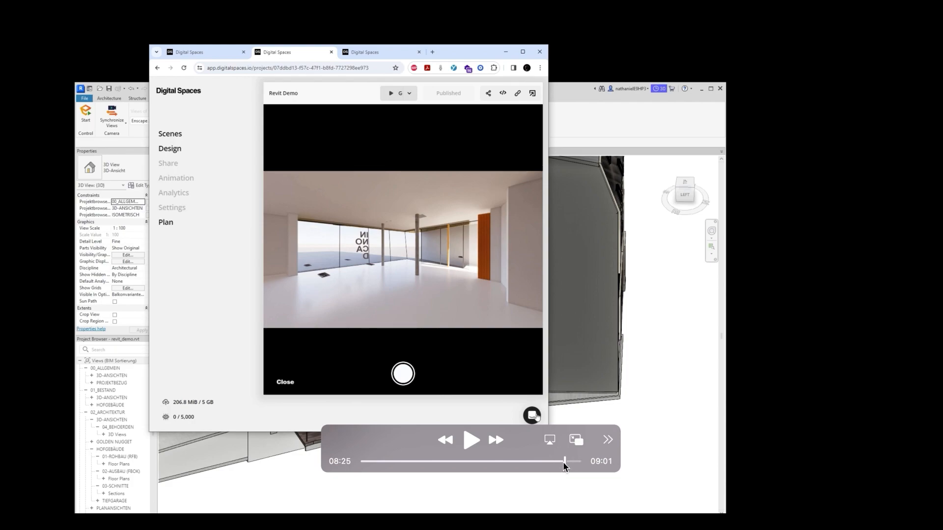
click(561, 462)
click(486, 440)
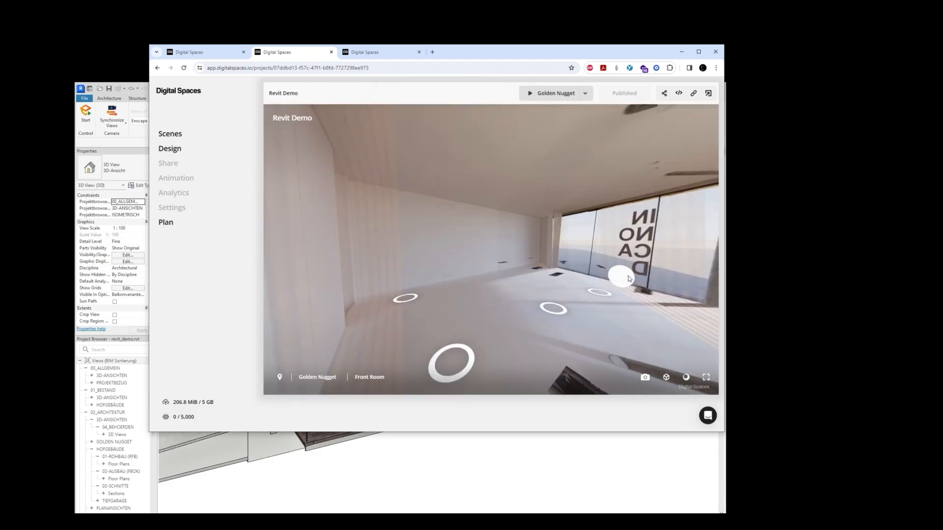
- Examine the recorded Front Room snapshot demonstration, pausing at the camera view, the captured frame and the JPEG save dialog
key(space)
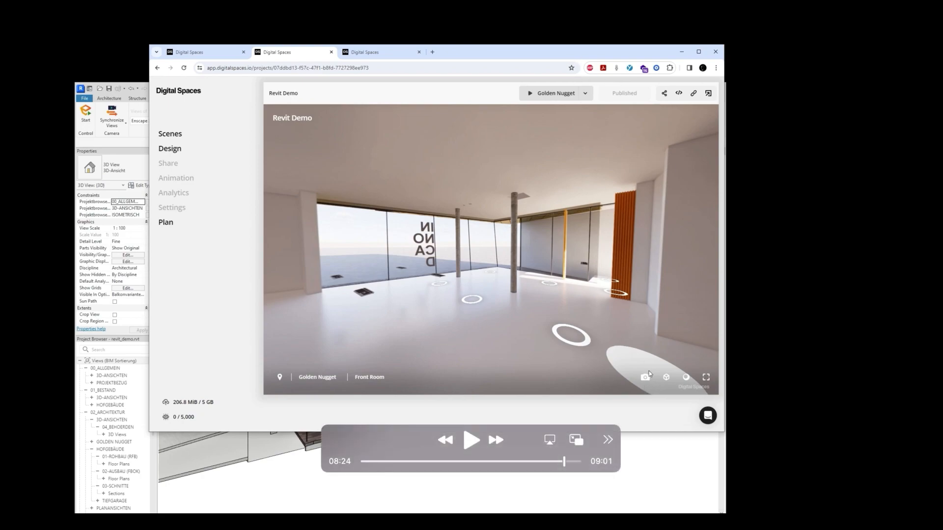
key(space)
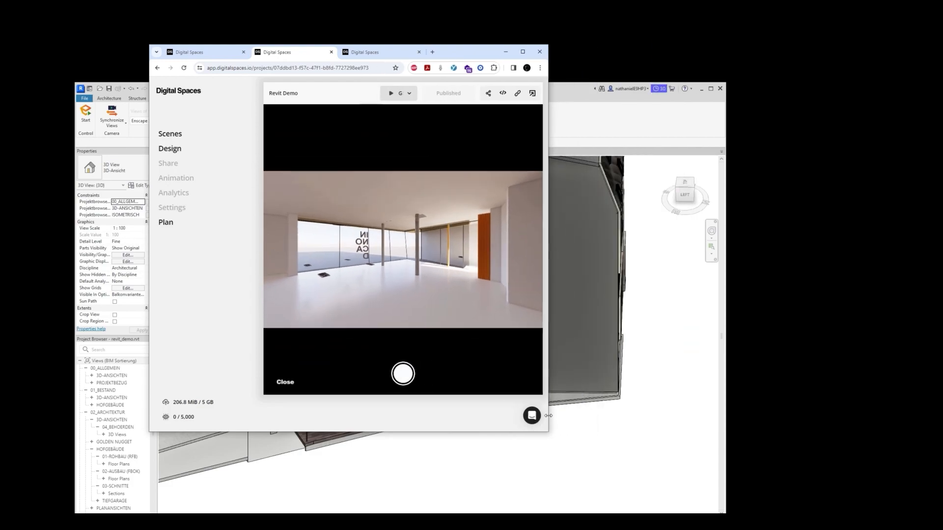
key(space)
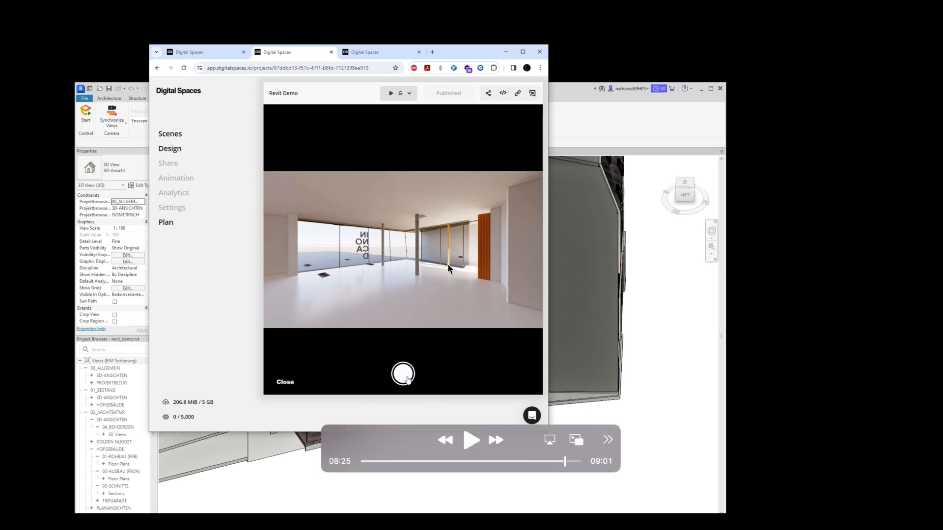
key(space)
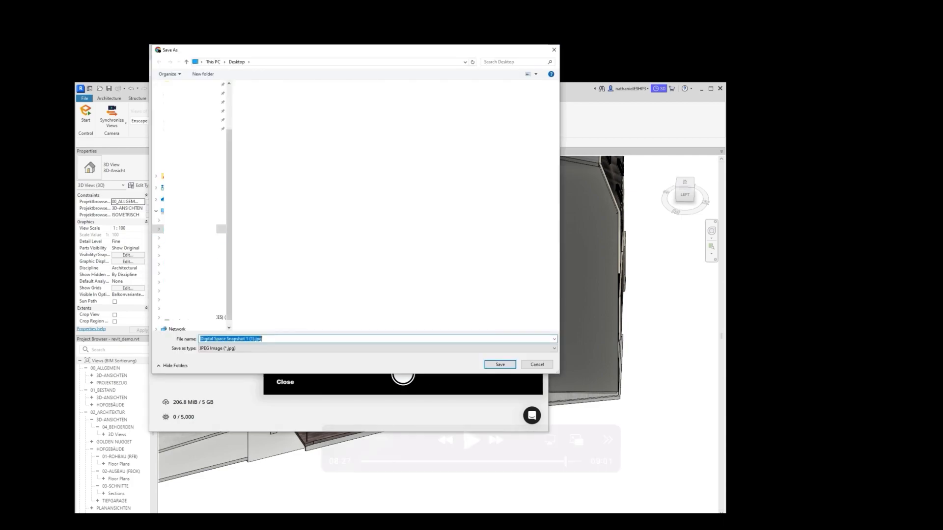
click(566, 461)
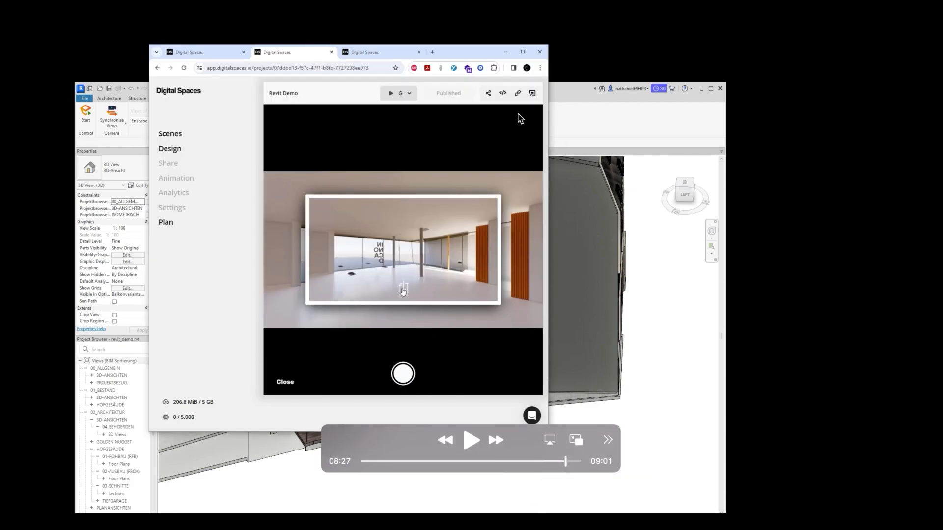
key(space)
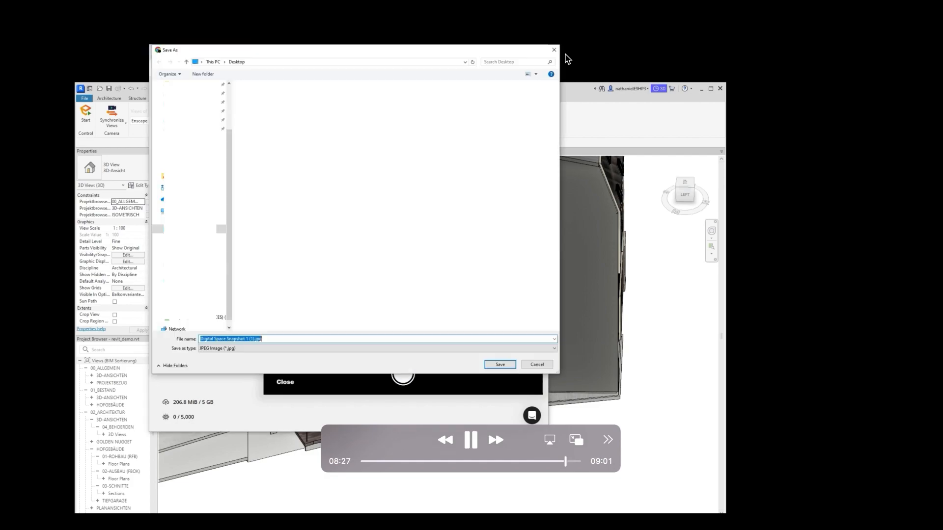
key(space)
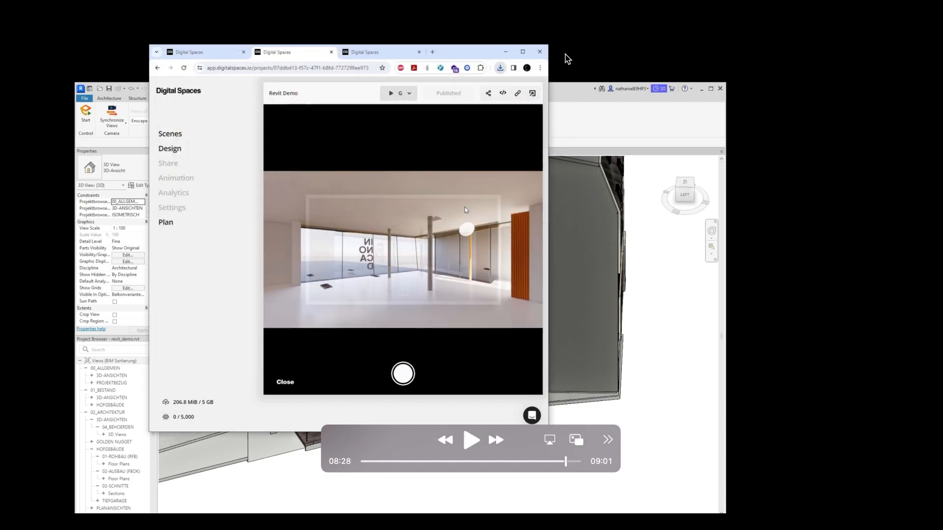
key(space)
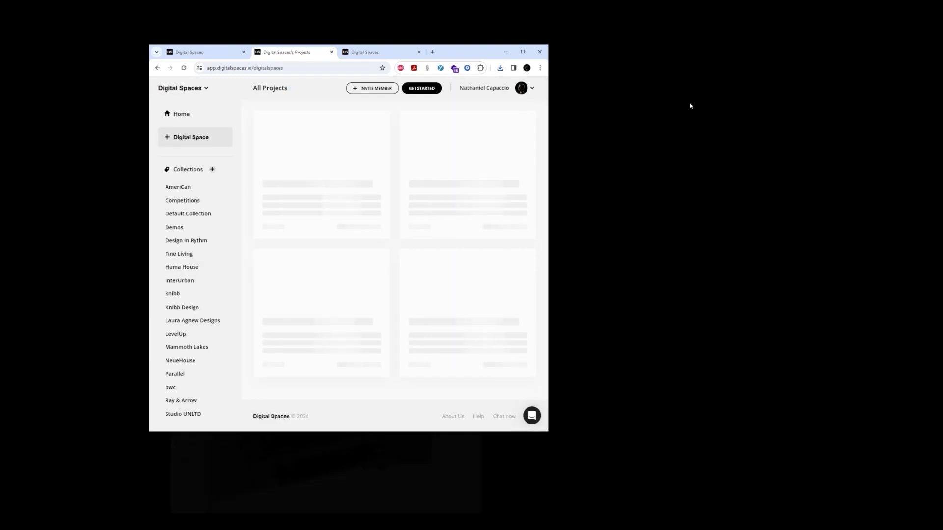
- Replay the recorded return from the snapshot view to All Projects and examine the Revit Demo project's options
mouse_move(521, 475)
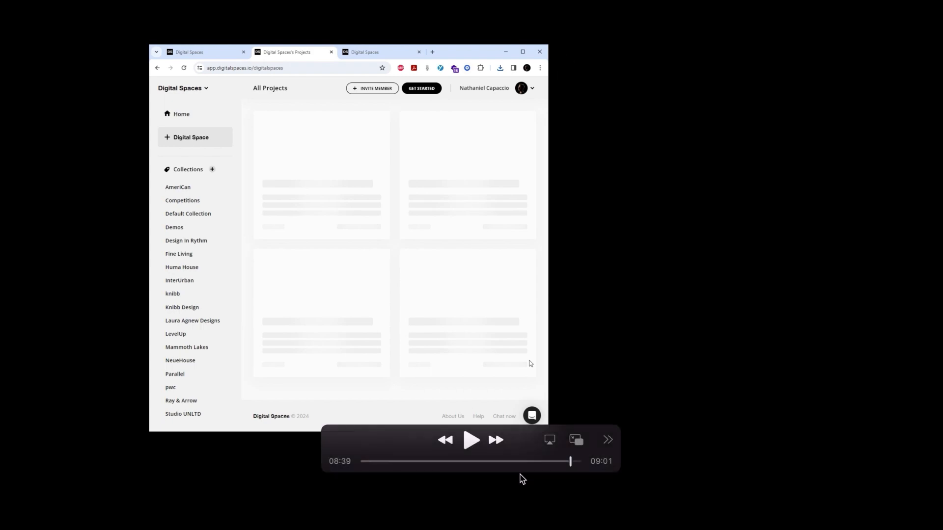
click(568, 462)
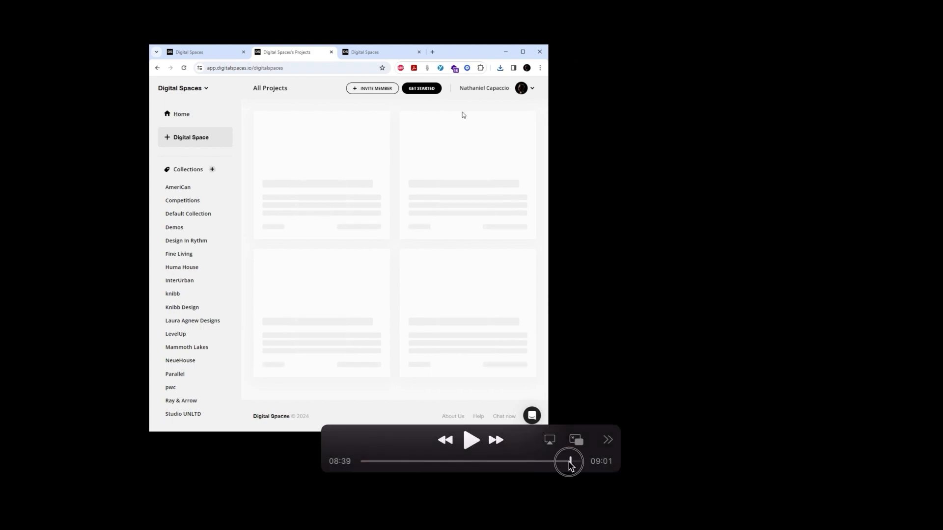
click(571, 462)
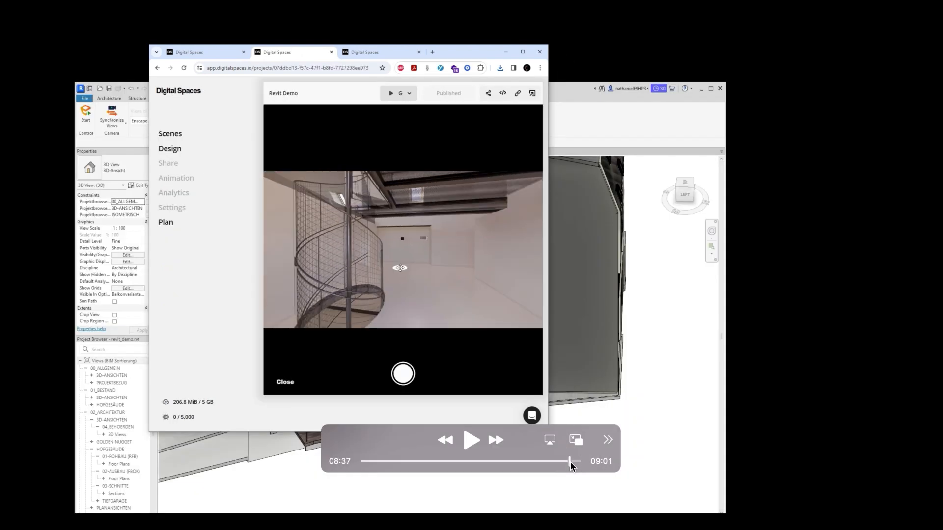
key(space)
key(space)
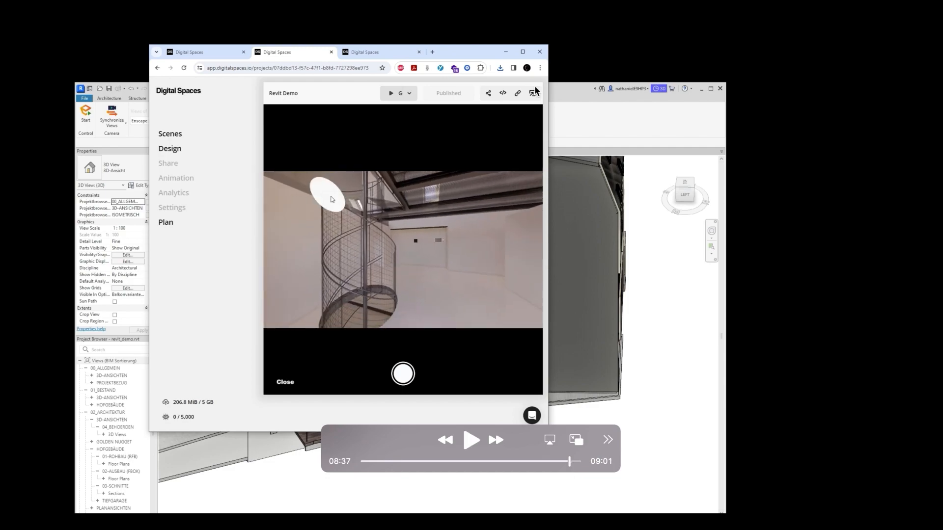
key(space)
key(space)
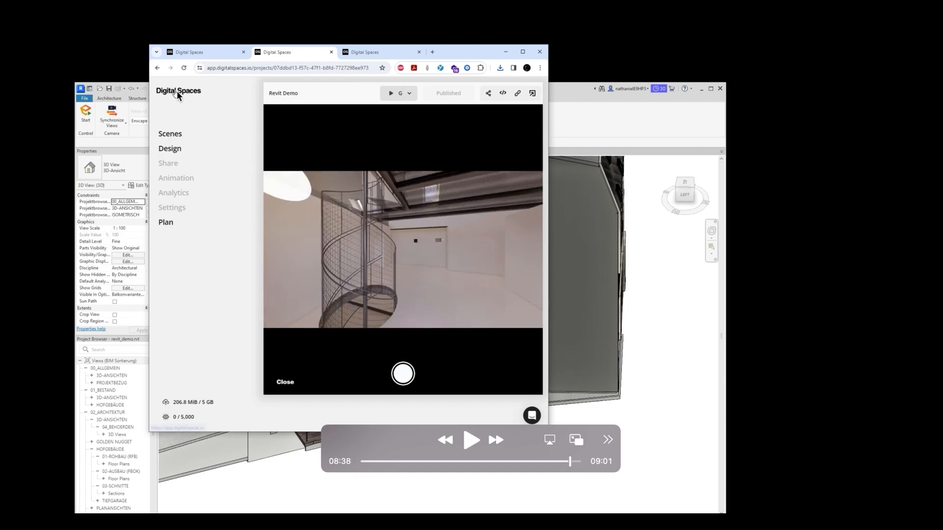
key(space)
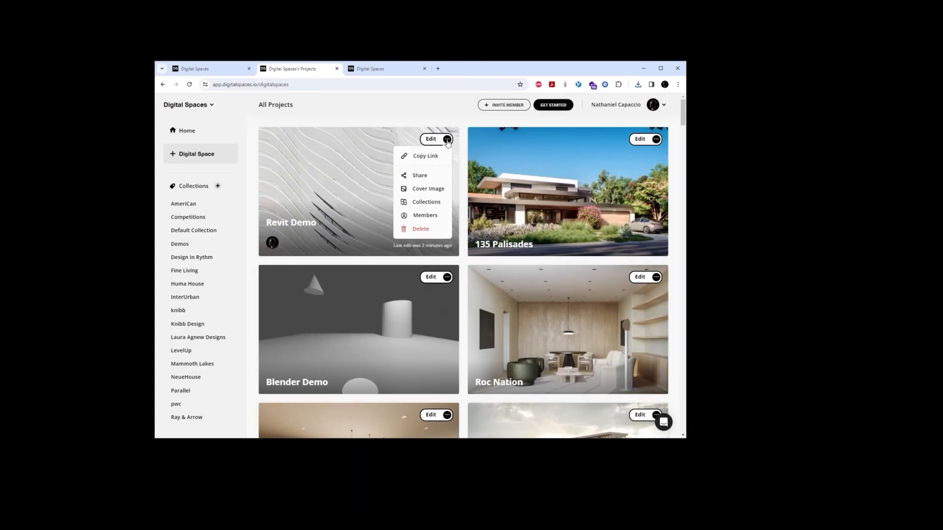
key(space)
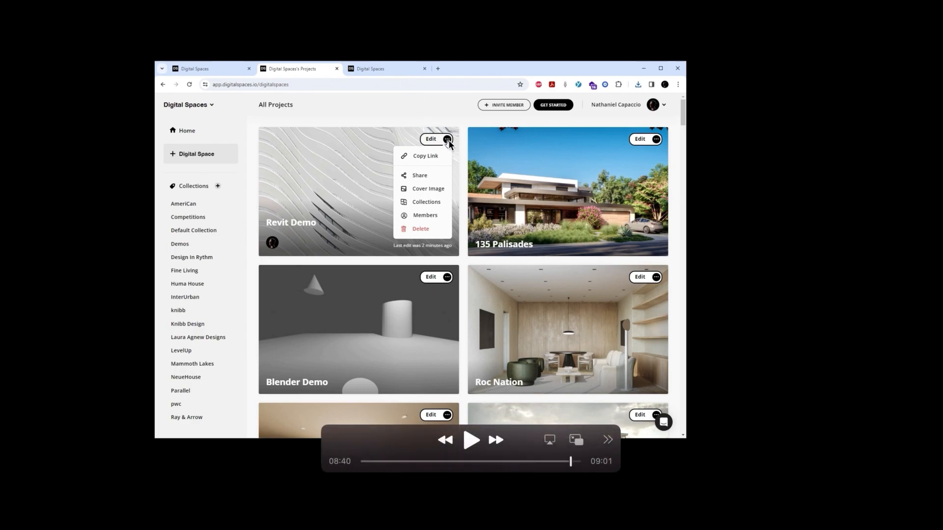
key(space)
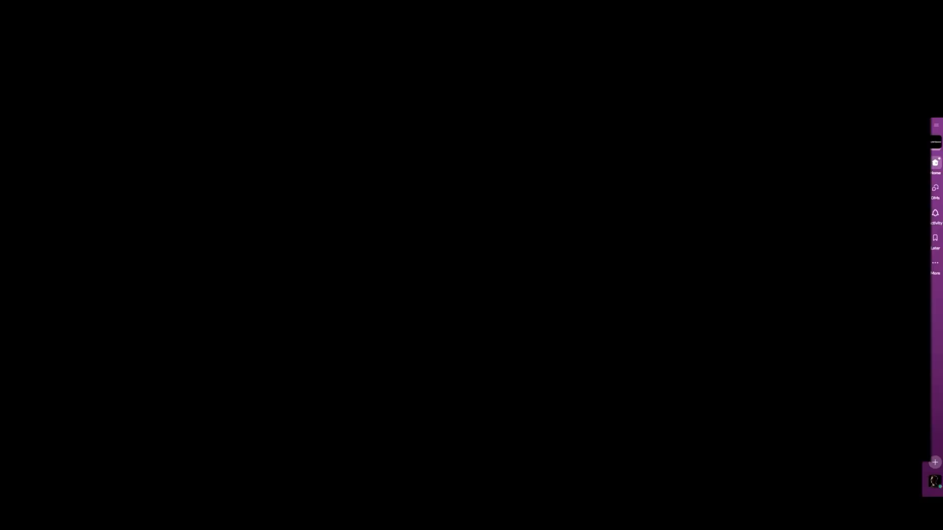
- Send the Revit Demo share link as a Slack message to the own account and open the space from its preview
text(https://app.digitalspaces.io/share/h9w5whyTn85VTEUA)
key(Return)
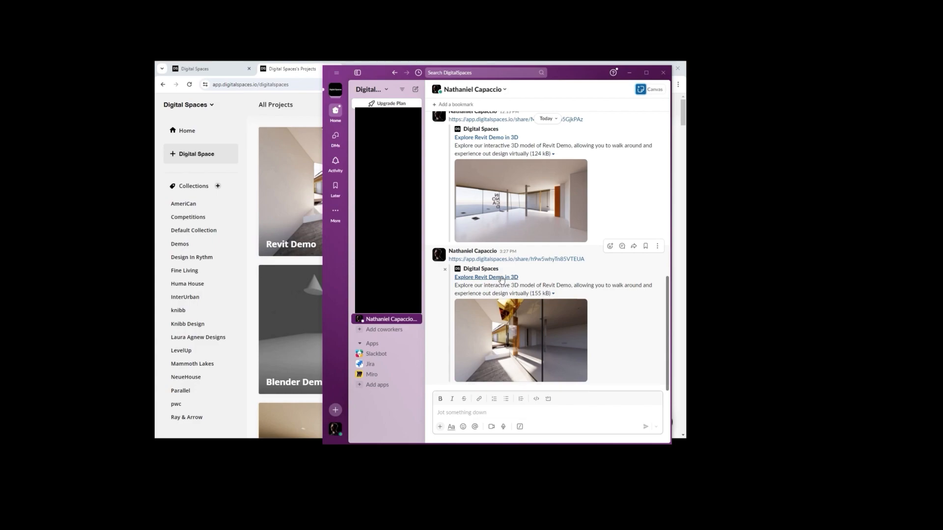
click(501, 278)
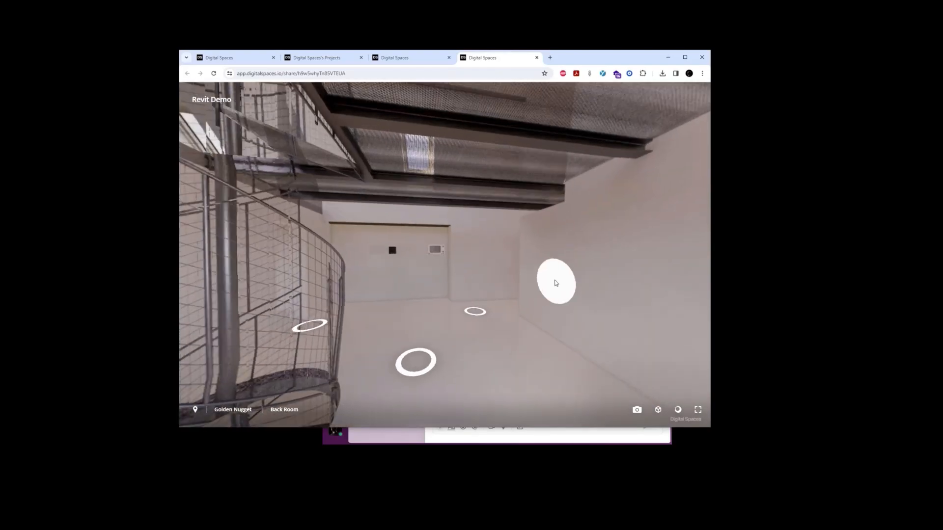
- Walk through the shared Revit Demo space from the Back Room via the Hallway to the Entry
click(555, 282)
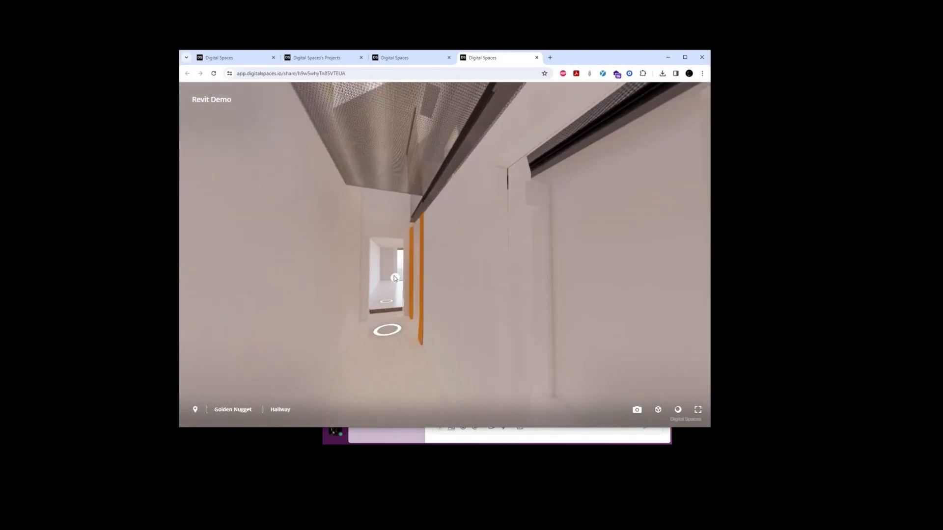
click(395, 278)
drag(416, 278, 341, 307)
click(341, 307)
click(766, 247)
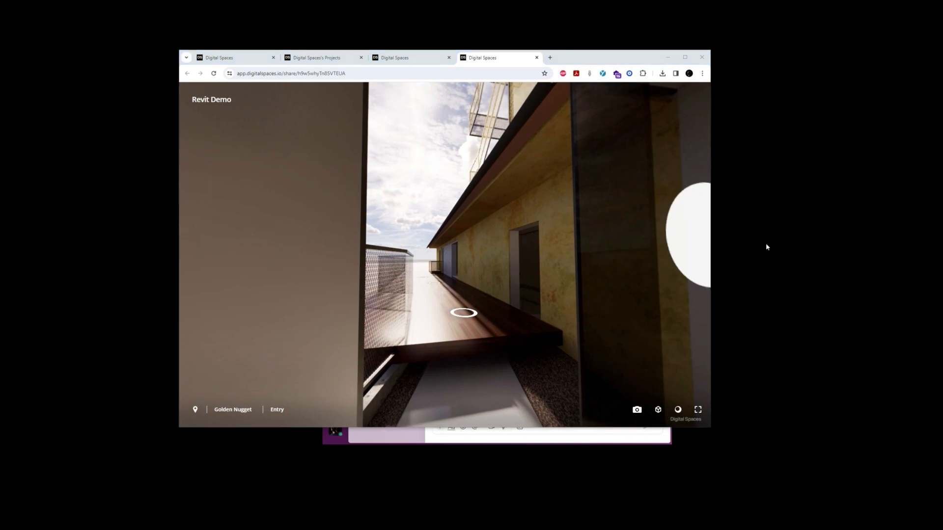
key(alt+z)
click(470, 143)
click(446, 211)
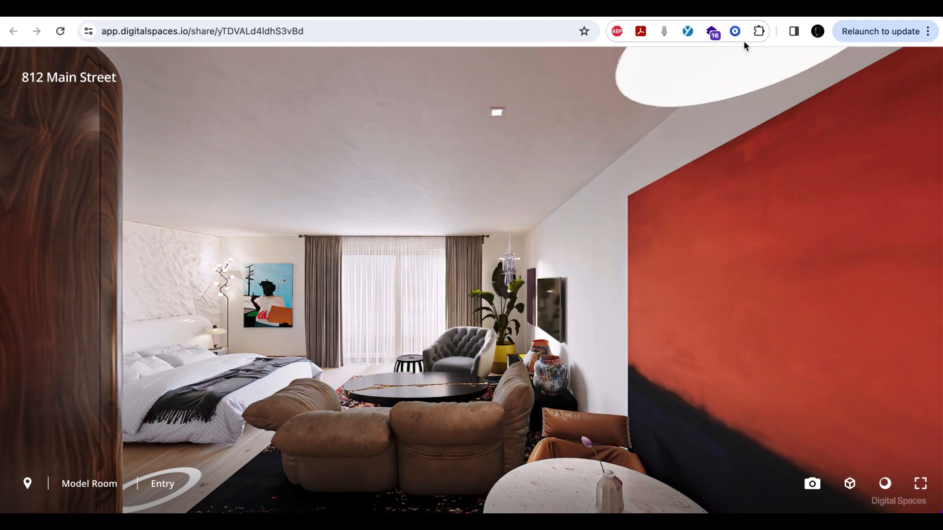
- Switch to the Digital Spaces help page for Revit and examine its Enscape for Revit articles
click(750, 20)
scroll(147, 352, down, 3)
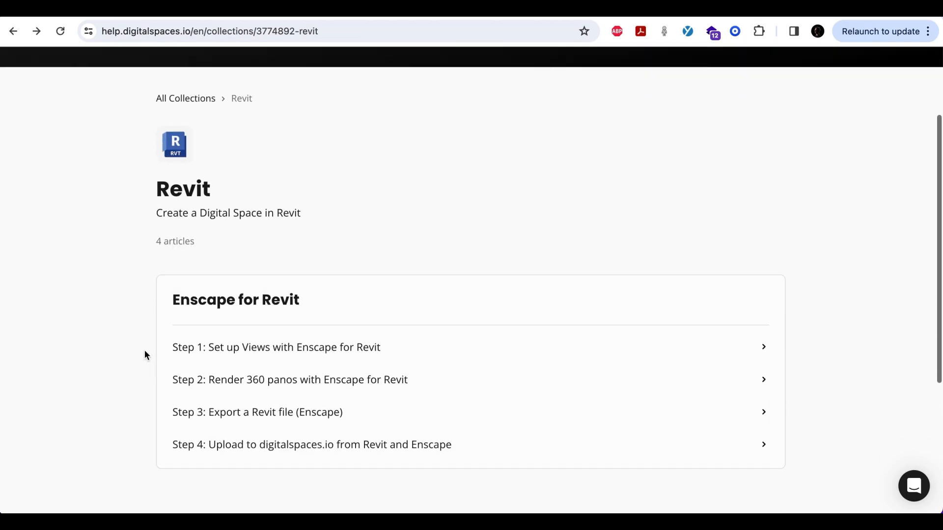
scroll(142, 353, up, 1)
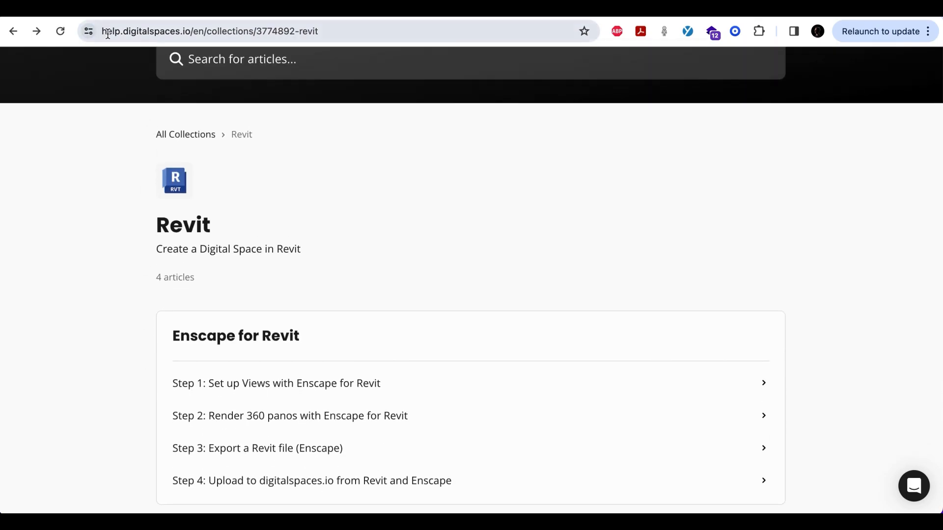
scroll(130, 278, down, 3)
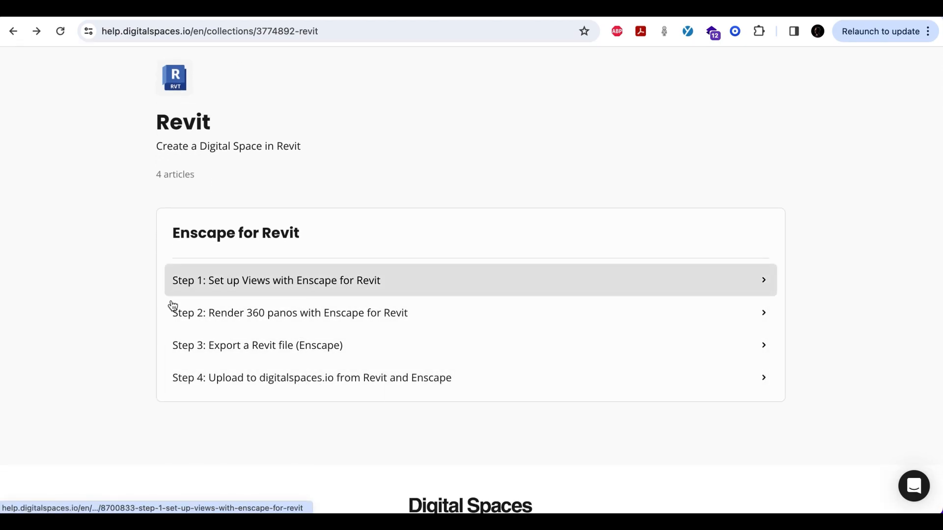
scroll(127, 318, up, 2)
scroll(126, 318, up, 2)
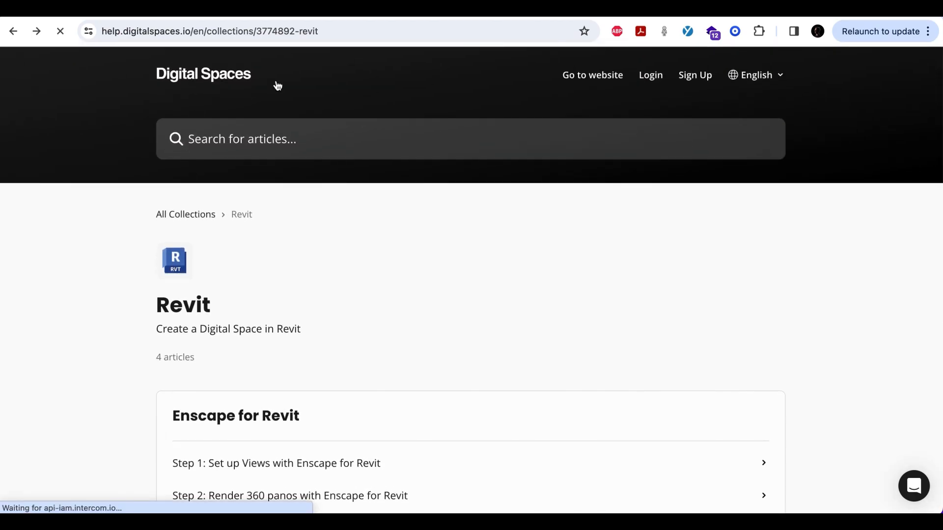